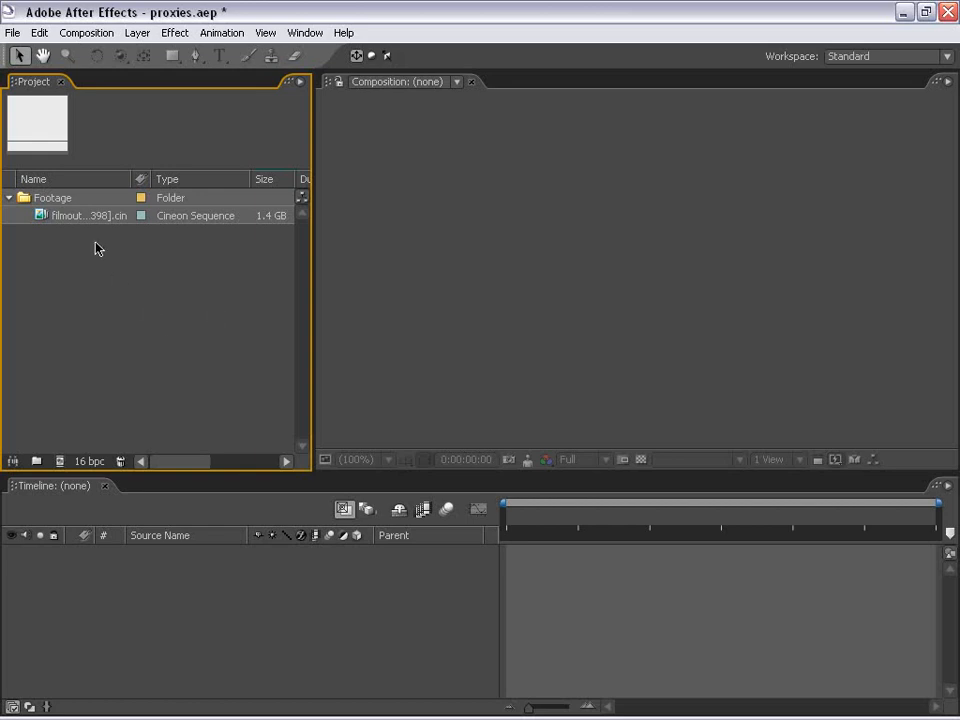
Step: Create a composition from the Cineon sequence in the Footage folder and widen the project's Name column
left_click_drag(55, 222, 460, 320)
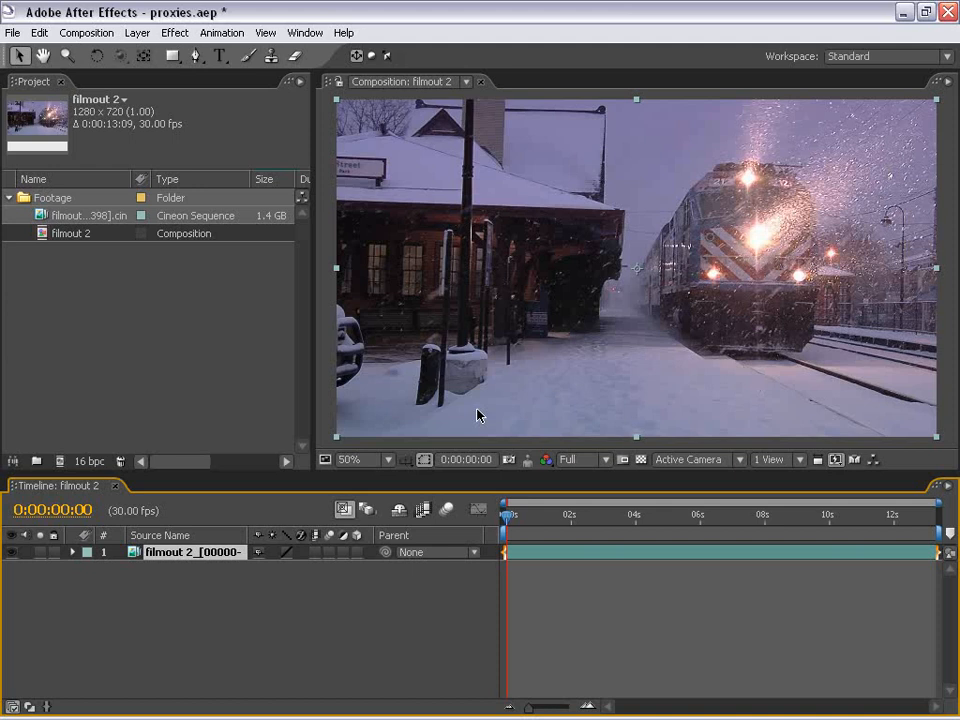
left_click(100, 245)
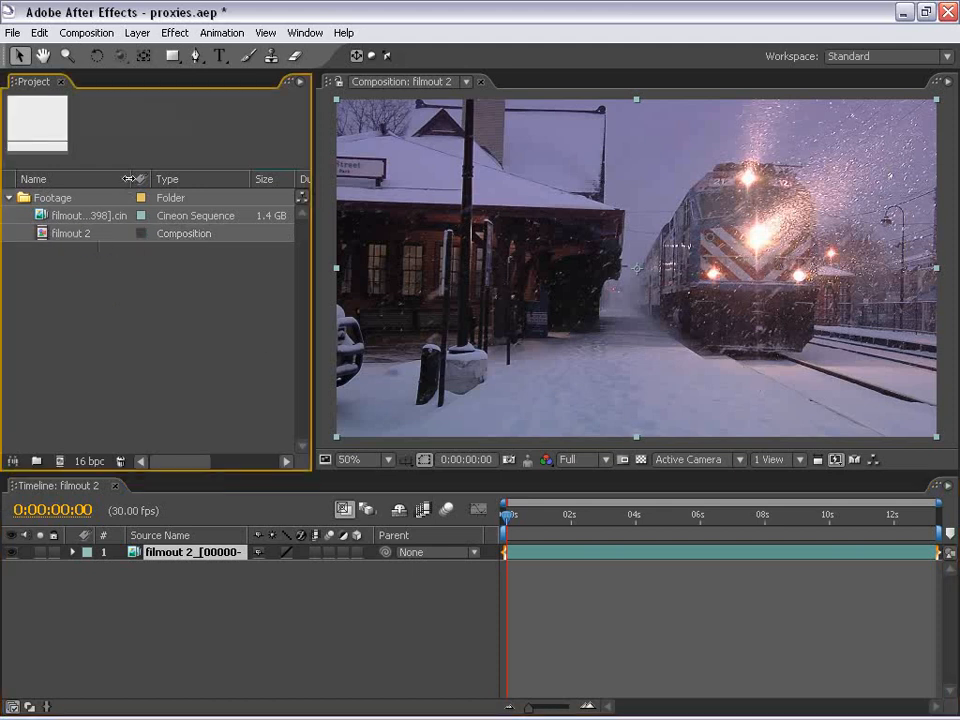
left_click_drag(132, 178, 160, 178)
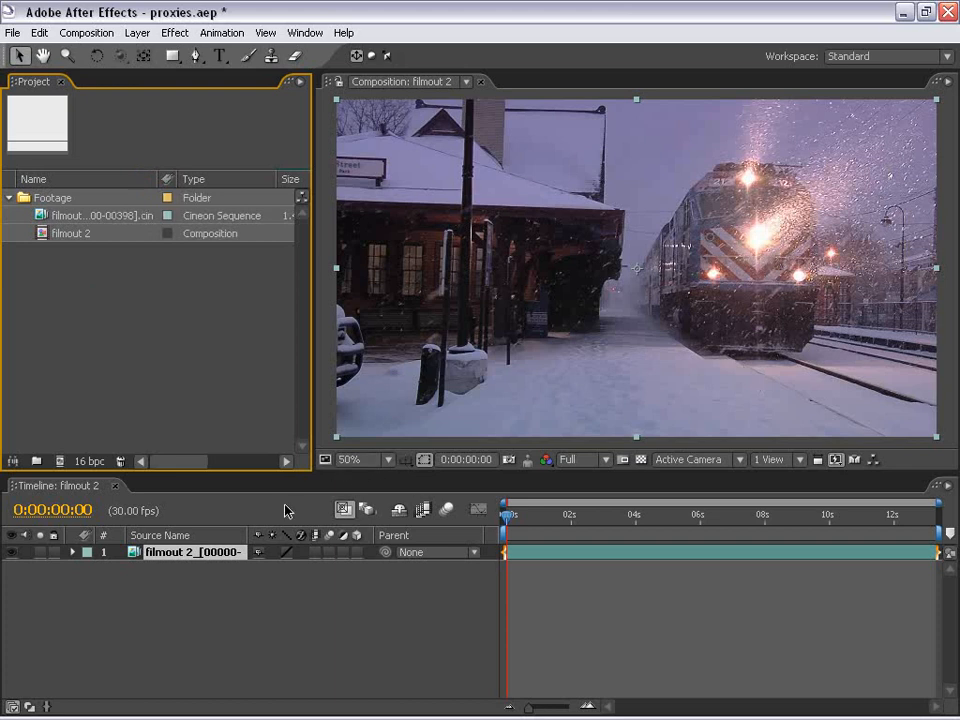
Step: Examine the train footage's detail in an enlarged, maximized composition view and return to the 50% view
left_click(355, 460)
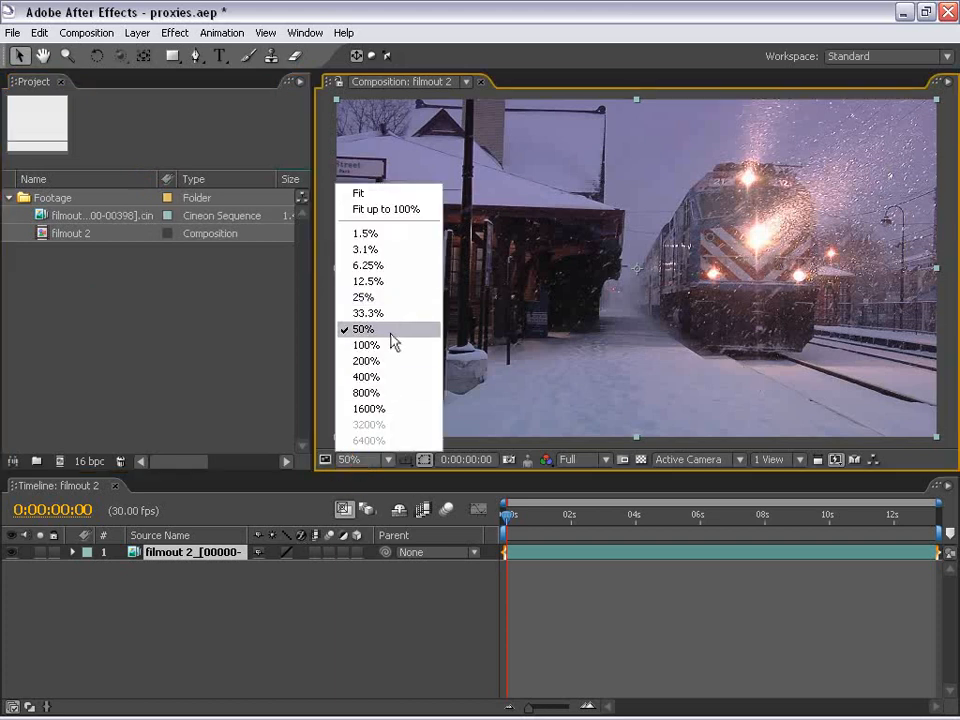
left_click(390, 344)
key("grave")
scroll(446, 327, "up", 1)
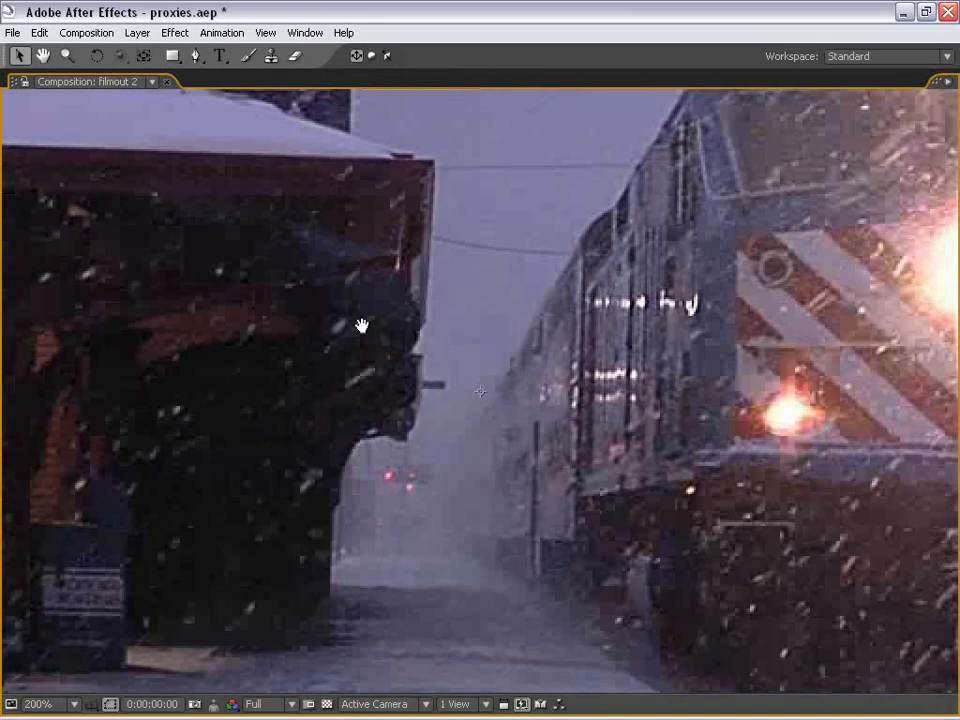
left_click_drag(362, 326, 356, 338)
scroll(356, 338, "down", 1)
left_click_drag(326, 392, 603, 309)
key("grave")
scroll(521, 294, "down", 1)
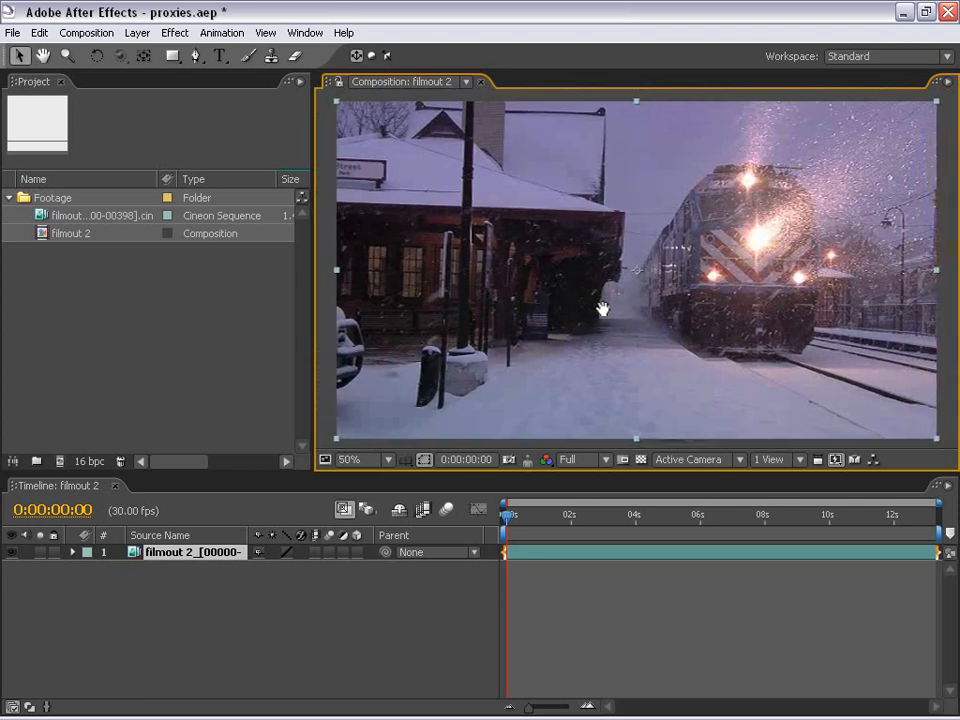
left_click(643, 613)
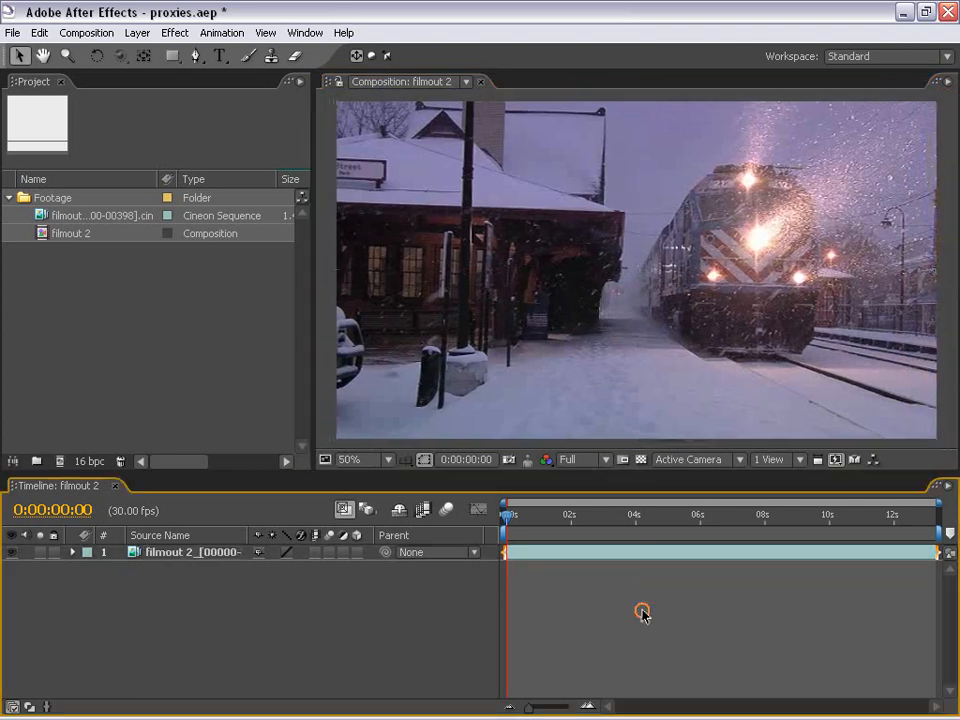
left_click_drag(572, 197, 568, 197)
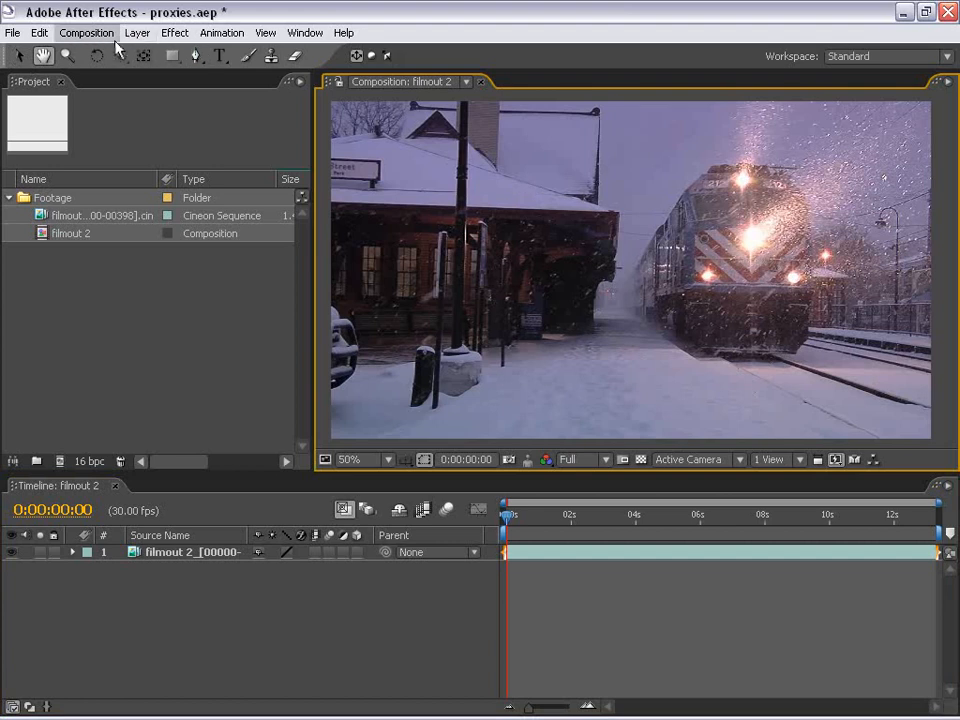
left_click(74, 33)
left_click(106, 77)
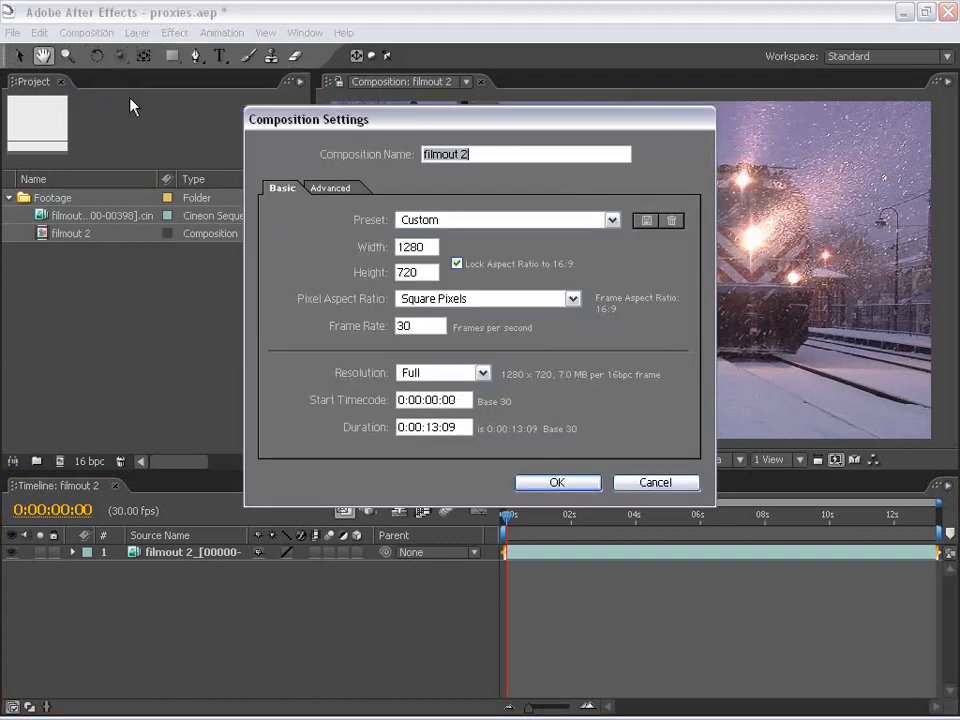
left_click(425, 246)
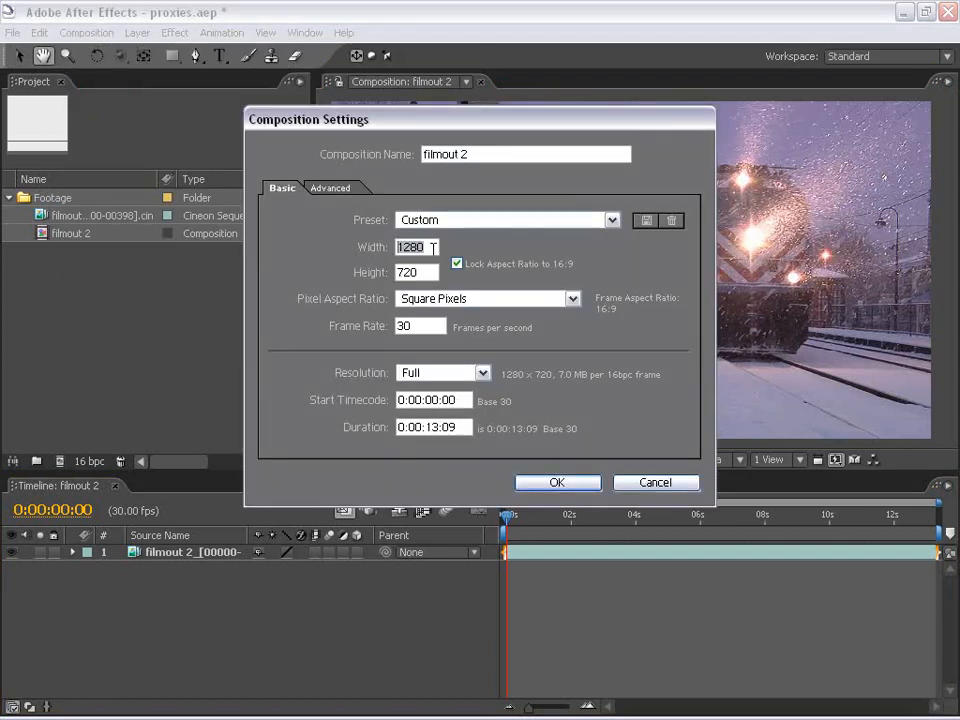
left_click(418, 272)
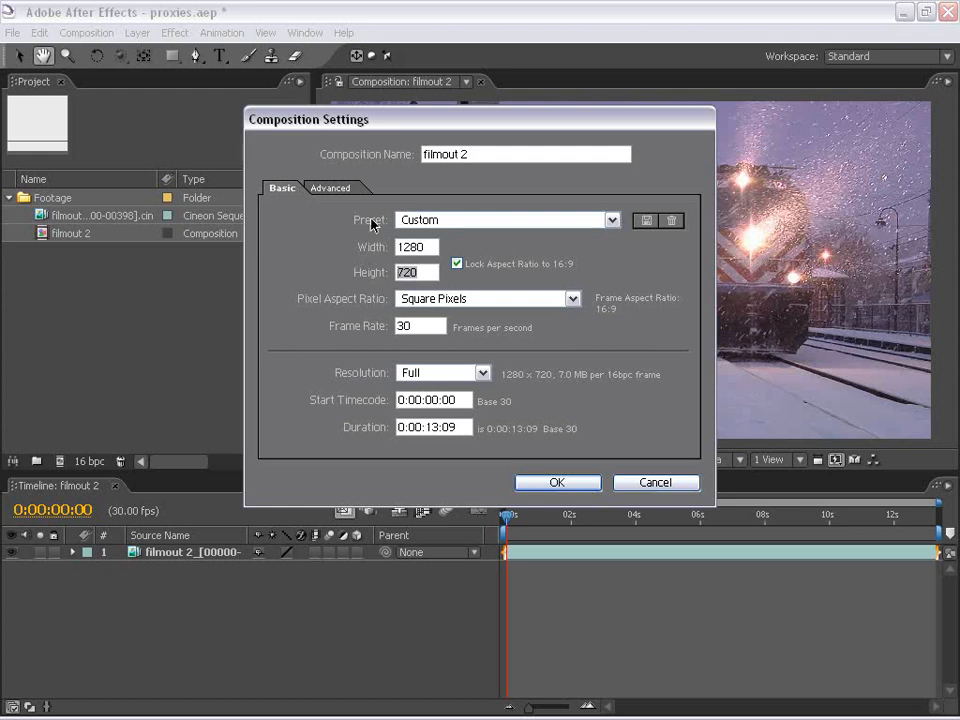
left_click(426, 219)
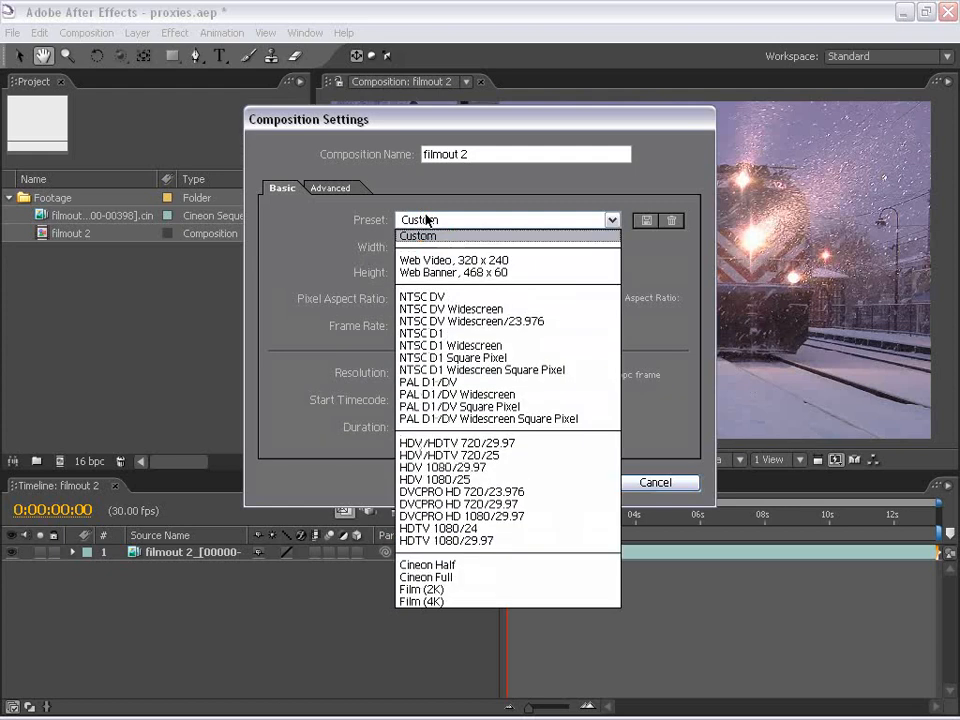
left_click(437, 528)
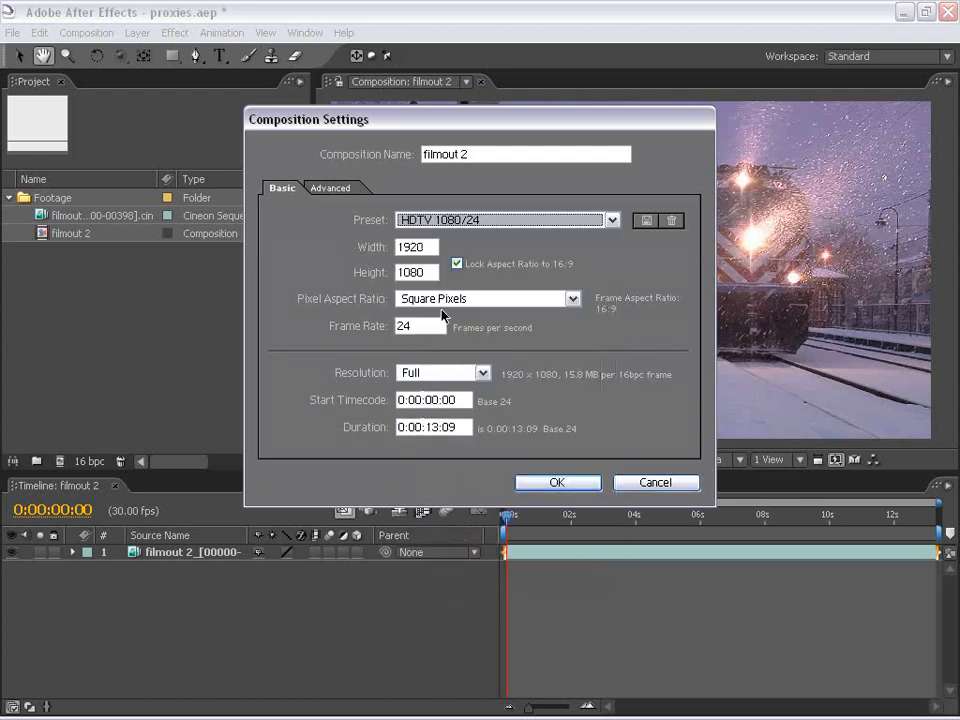
key("Tab")
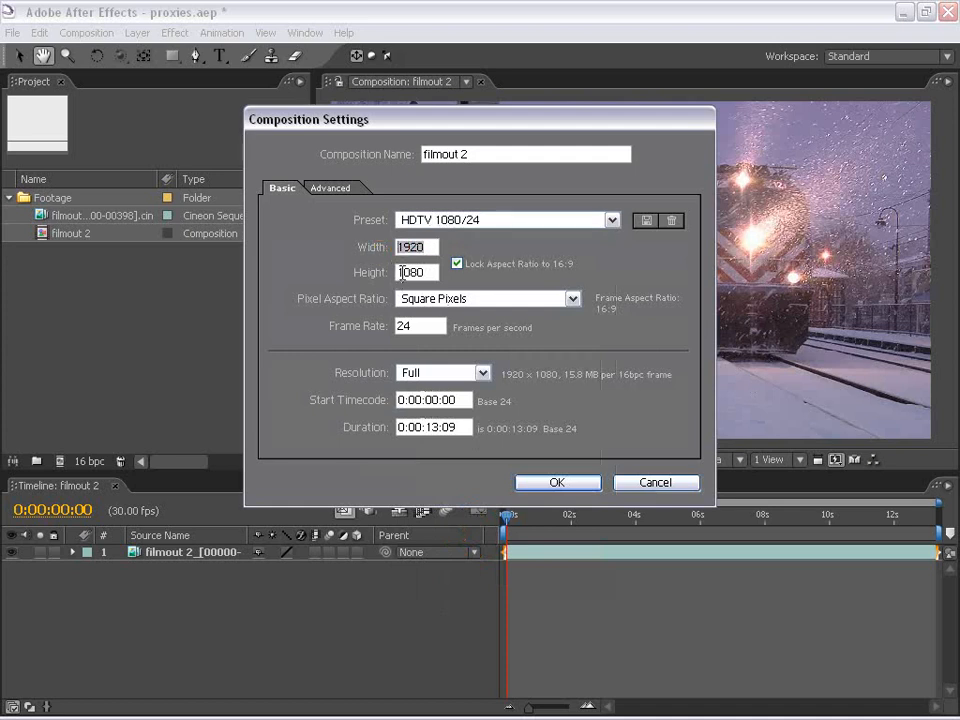
left_click(655, 484)
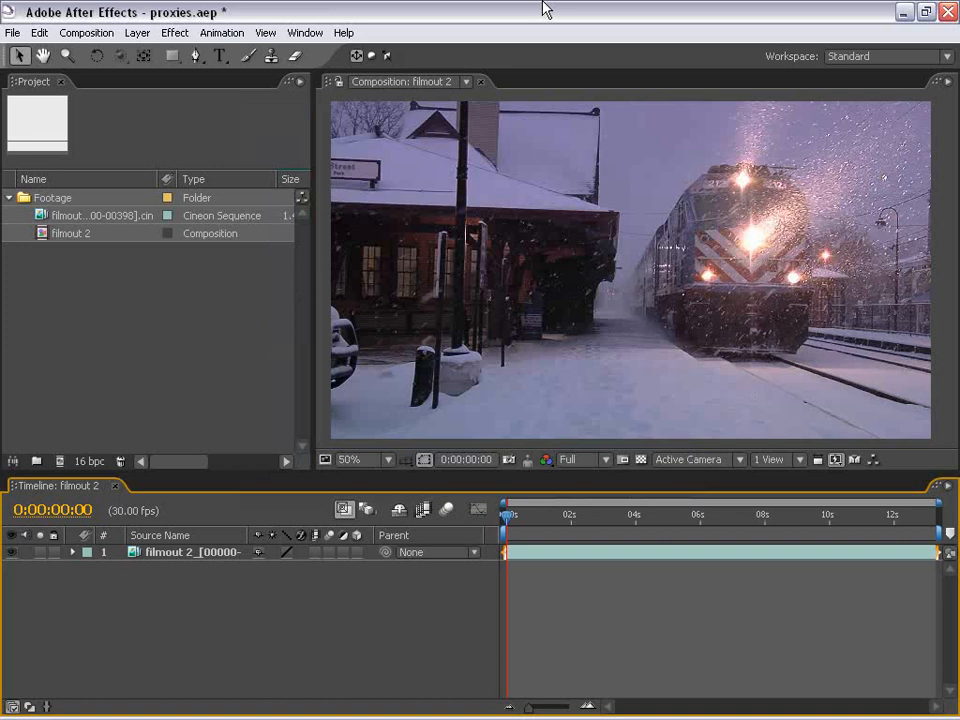
Step: Set the composition's preview resolution to Half
left_click(578, 459)
left_click(586, 438)
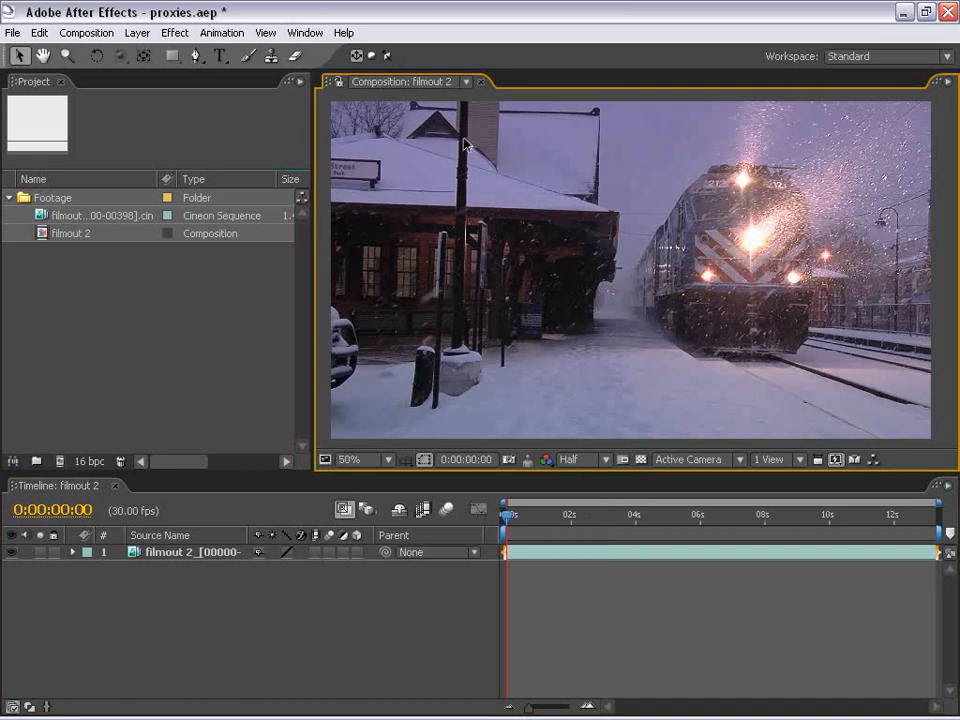
Step: Review the Cineon sequence's file size and its footage through the last frame, and return the composition to its first frame
left_click_drag(312, 144, 377, 143)
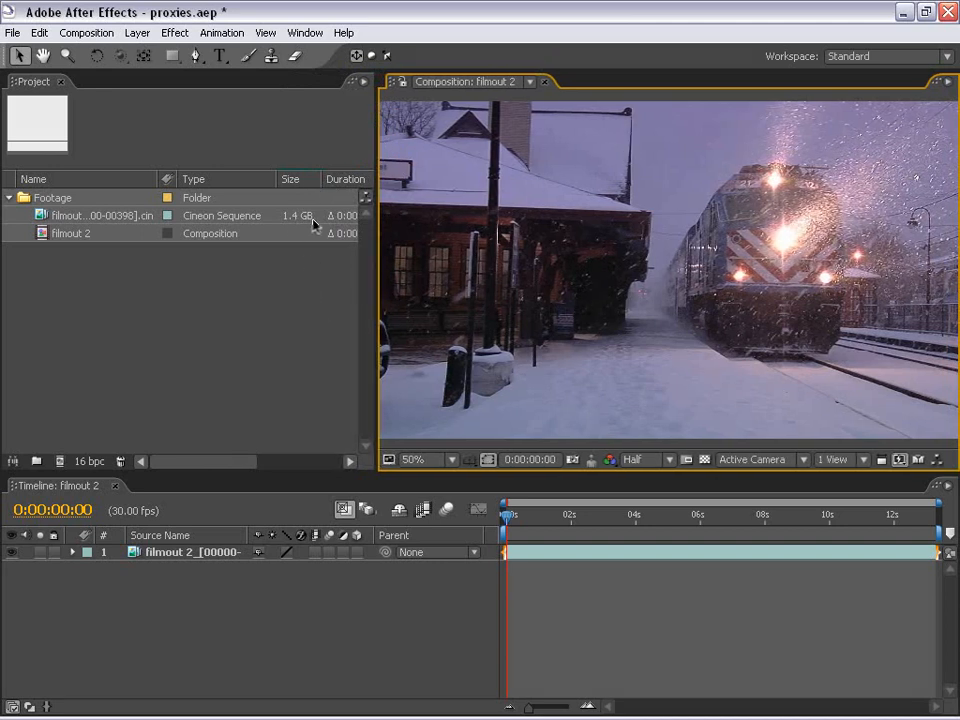
double_click(90, 217)
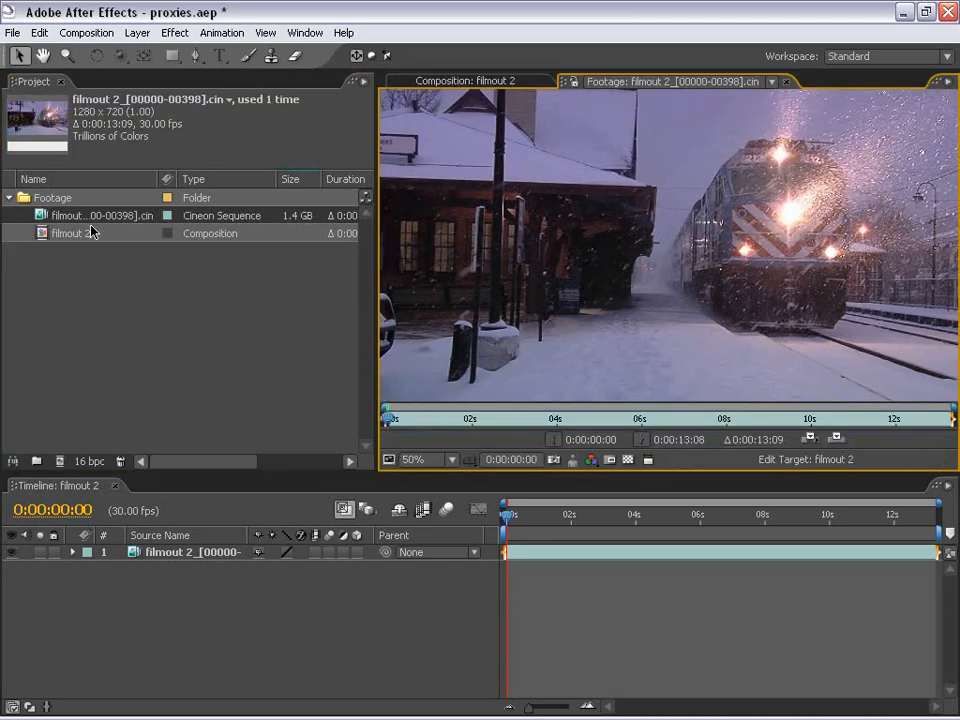
left_click_drag(418, 428, 948, 420)
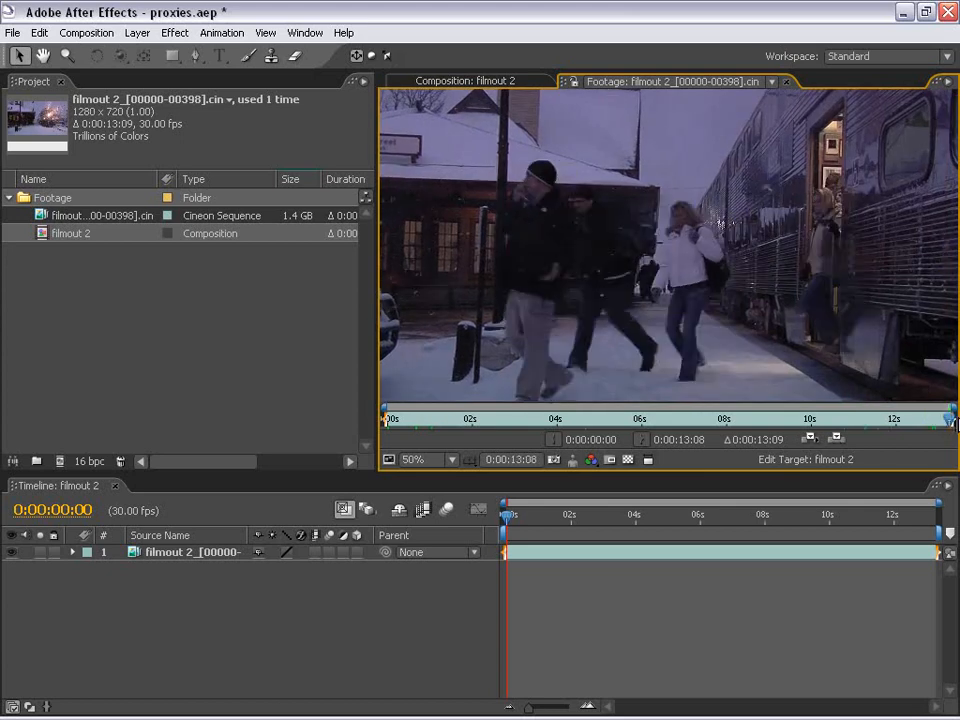
left_click(789, 83)
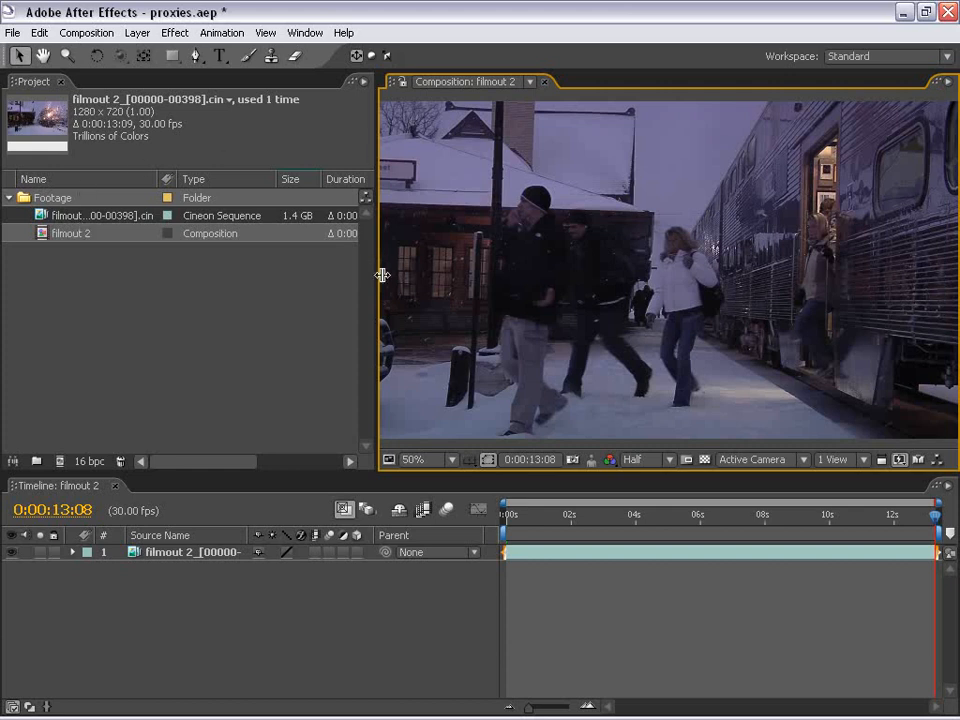
left_click_drag(379, 274, 306, 279)
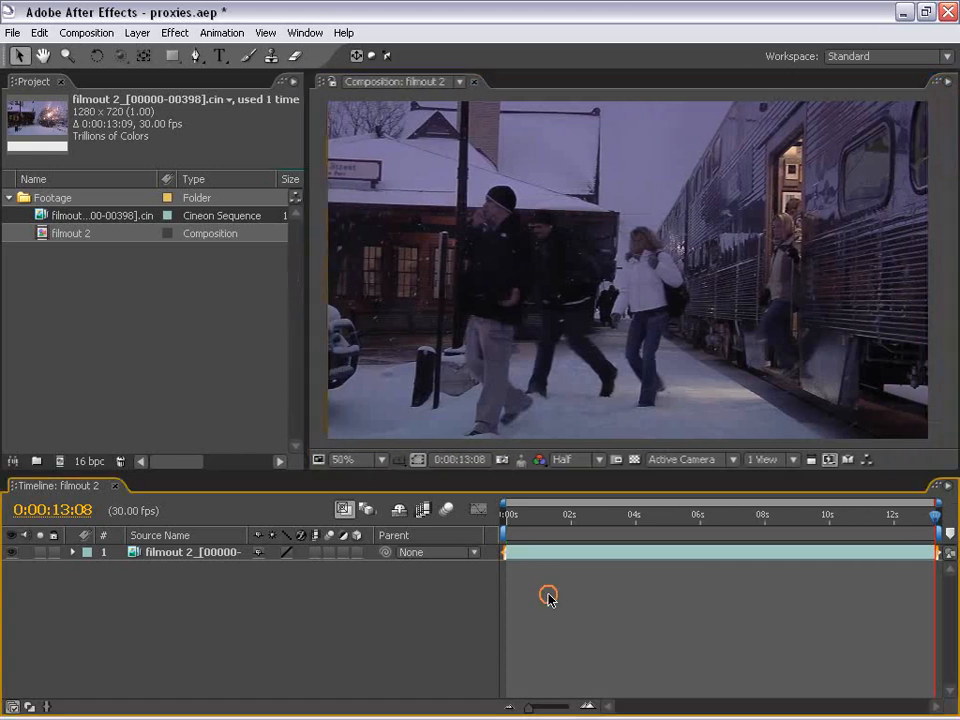
left_click_drag(533, 516, 503, 550)
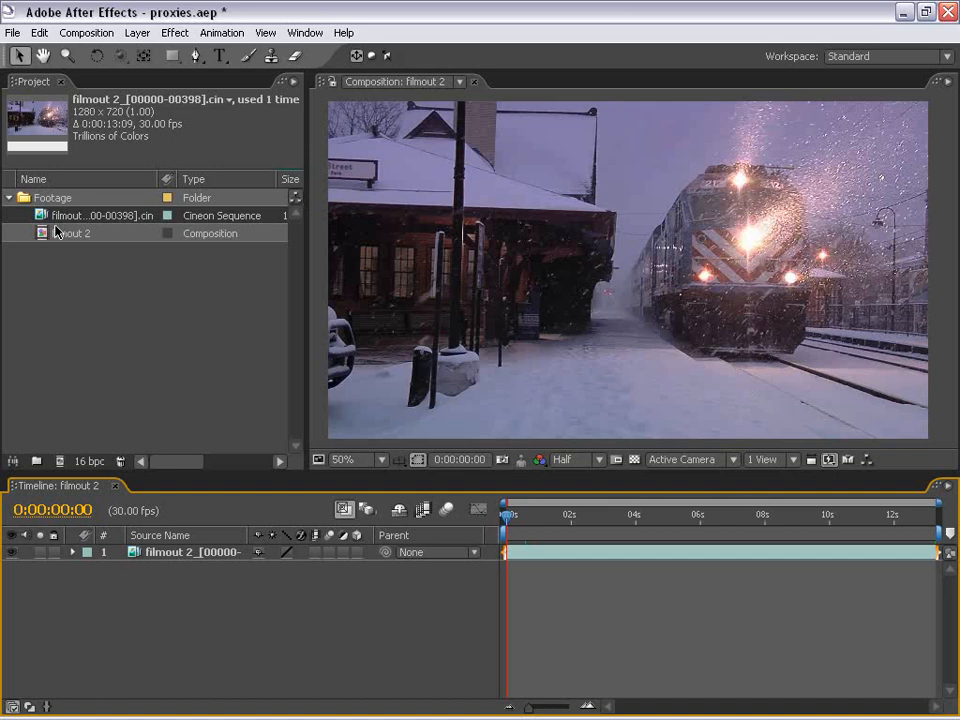
Step: Create a movie proxy for the Cineon sequence and place the Render Queue window clear of the timeline
left_click(568, 231)
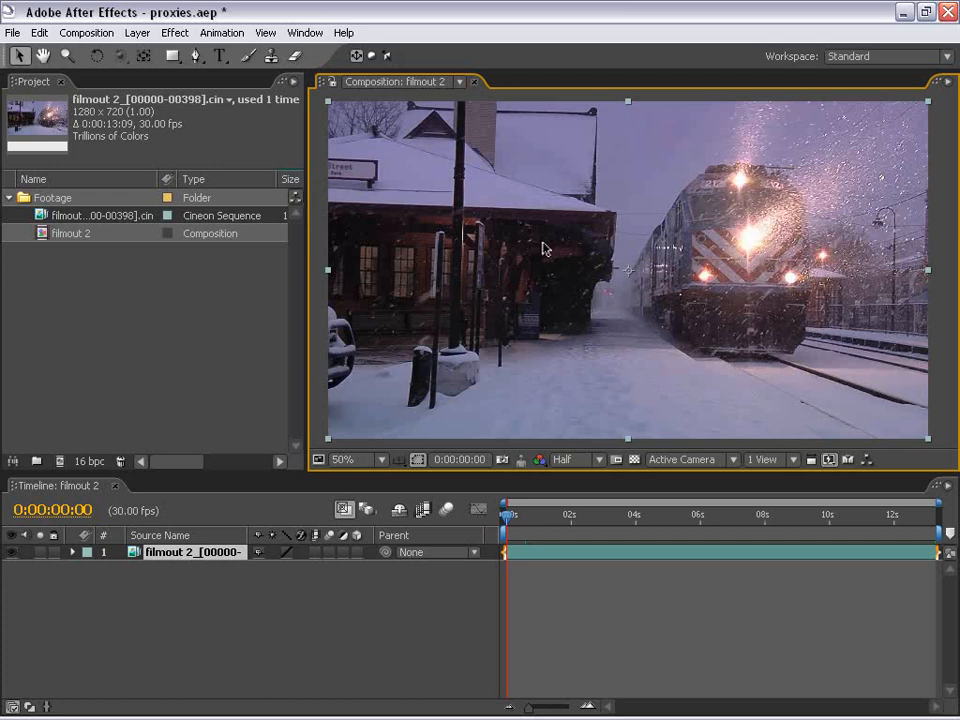
left_click(118, 306)
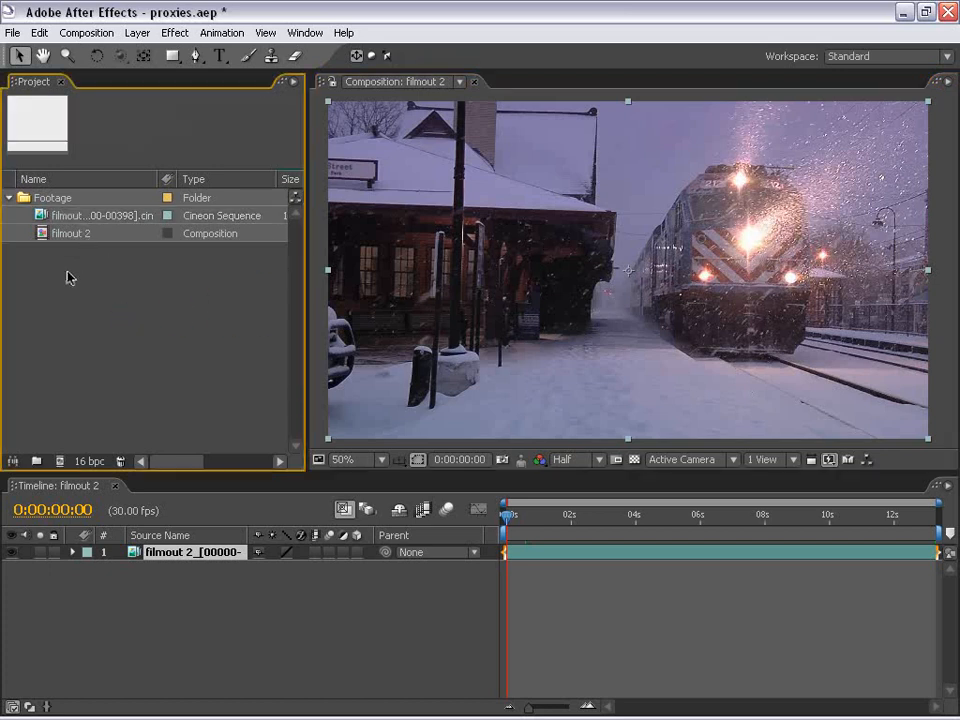
right_click(77, 218)
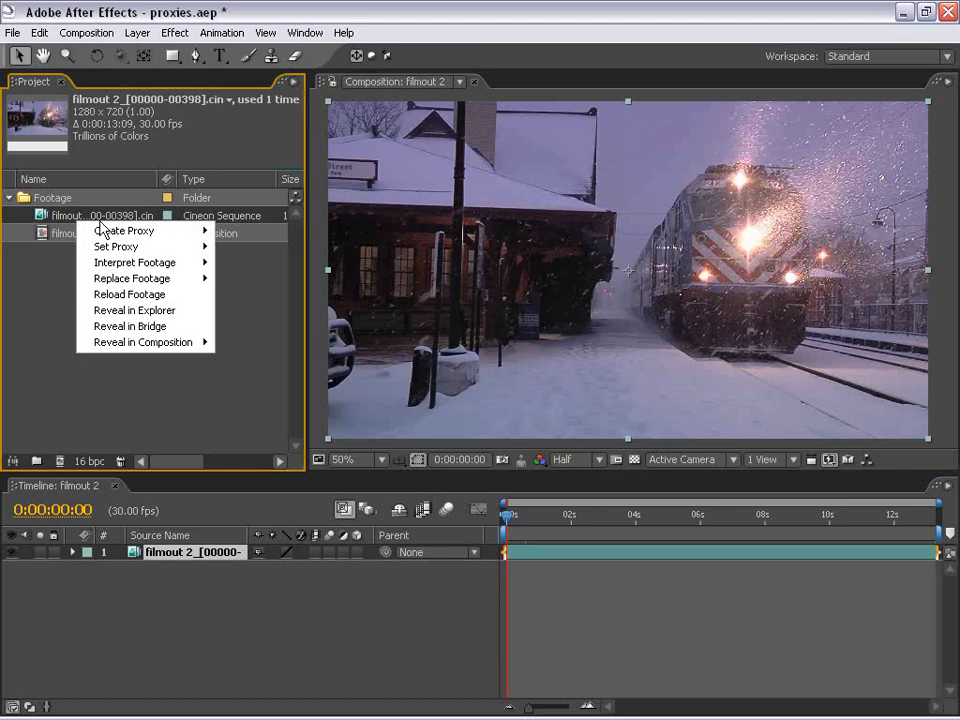
mouse_move(98, 236)
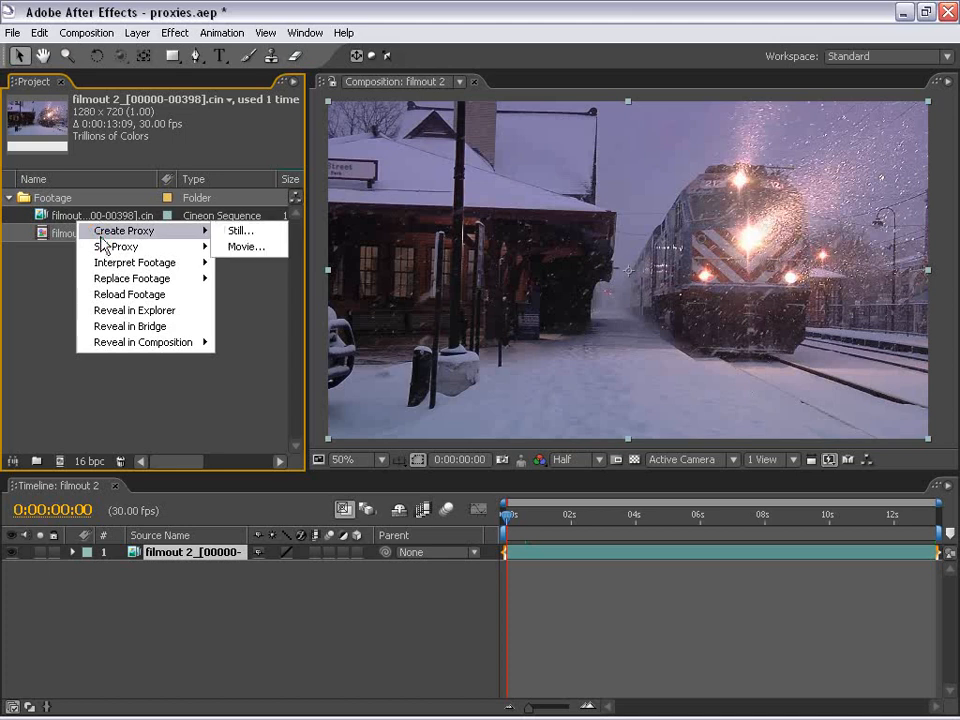
left_click(240, 246)
mouse_move(278, 147)
left_mouse_down()
mouse_move(250, 143)
mouse_move(279, 130)
left_mouse_up()
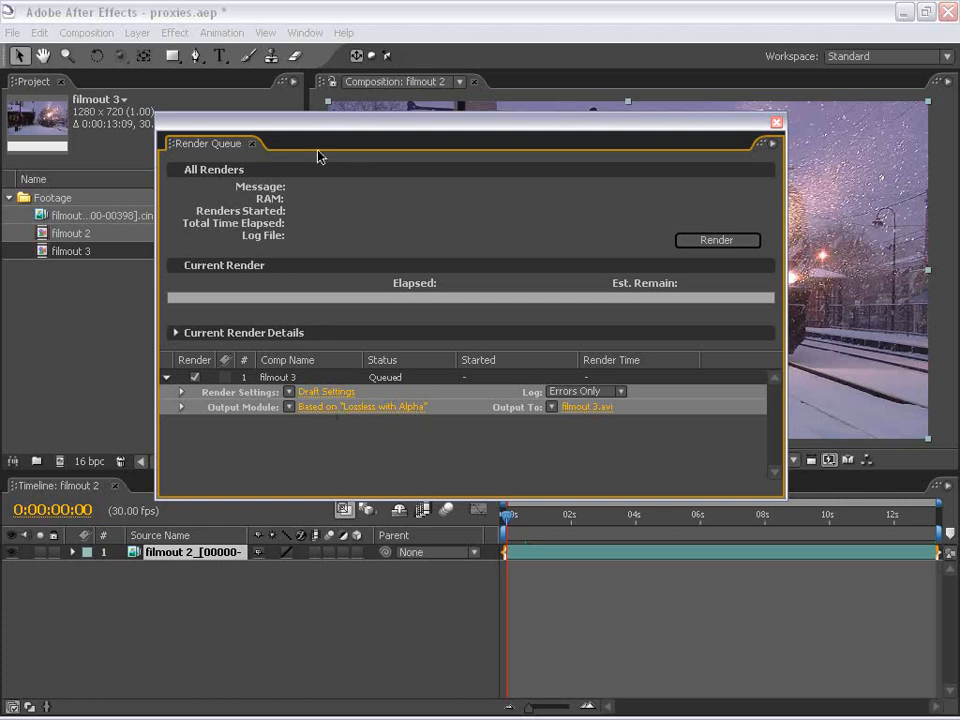
Step: Set the proxy's output module format to QuickTime Movie
left_click(334, 410)
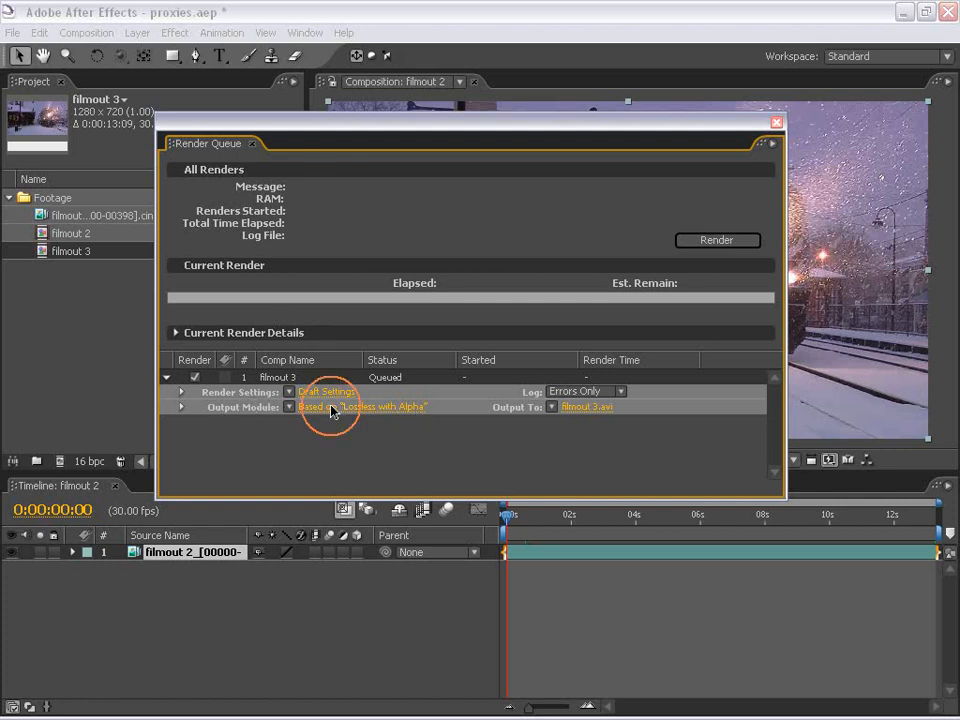
left_click_drag(334, 53, 369, 72)
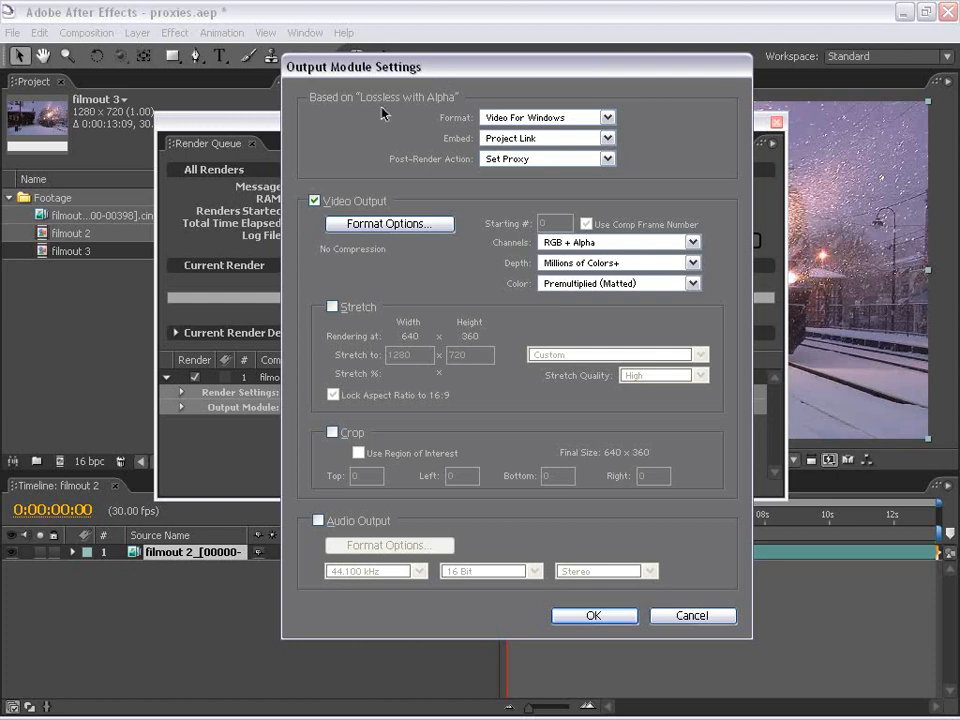
left_click(548, 117)
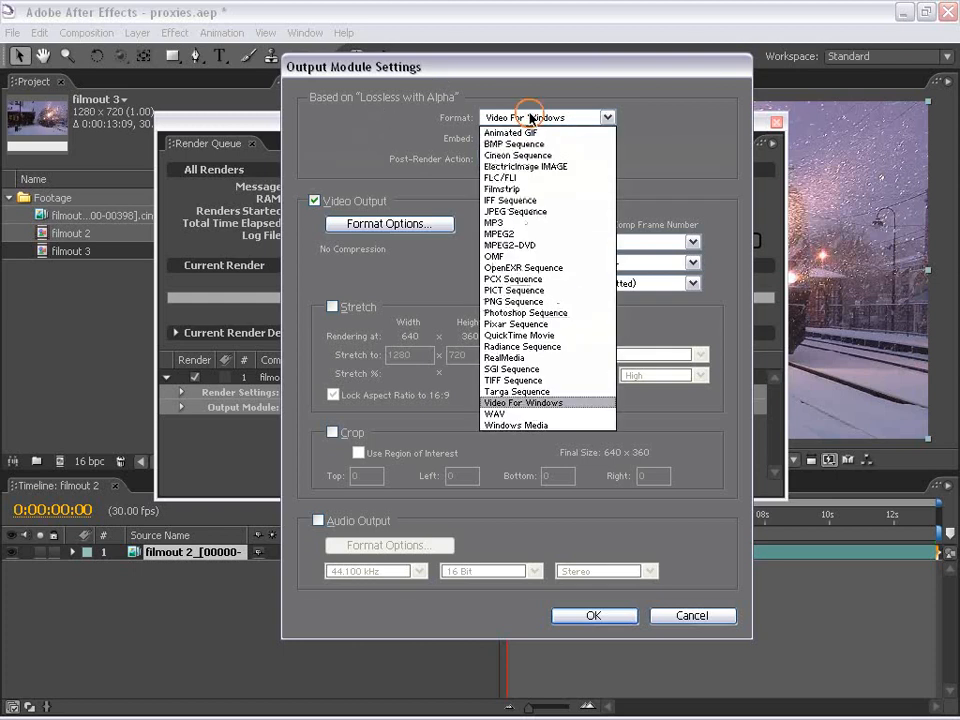
left_click(510, 335)
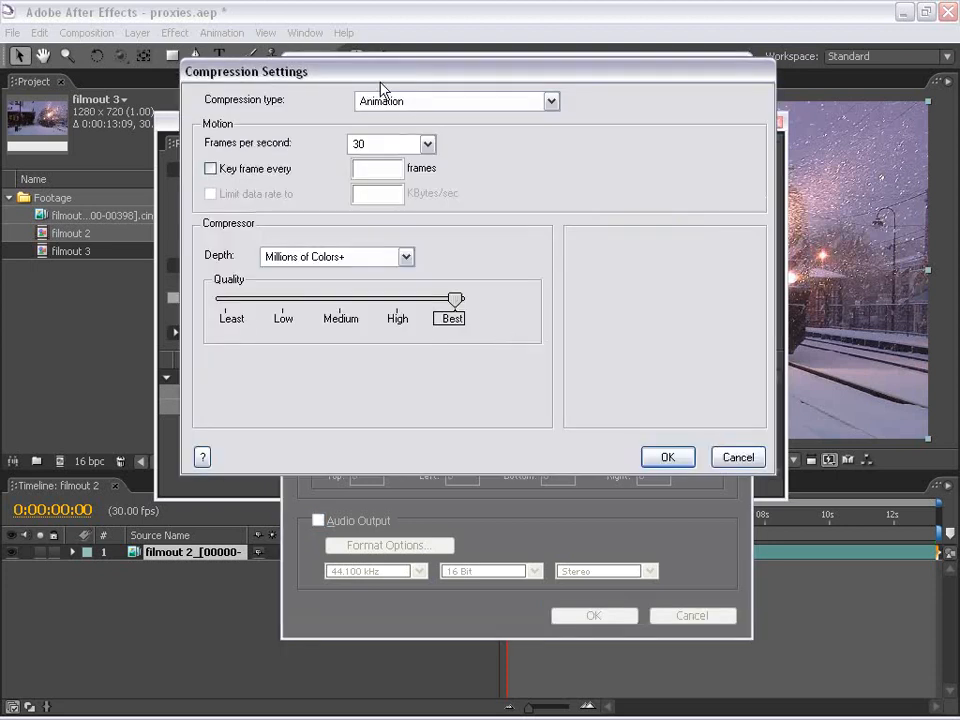
Step: Compress the QuickTime proxy with Photo - JPEG at quality 93, keeping audio output disabled
left_click(405, 100)
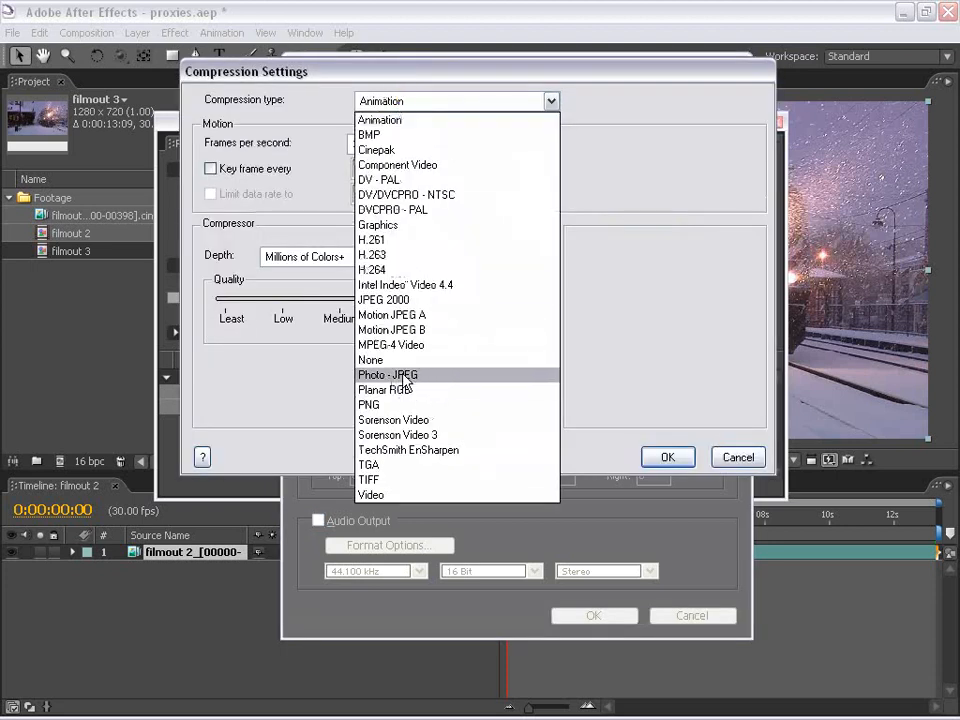
left_click(404, 376)
left_click_drag(452, 300, 432, 322)
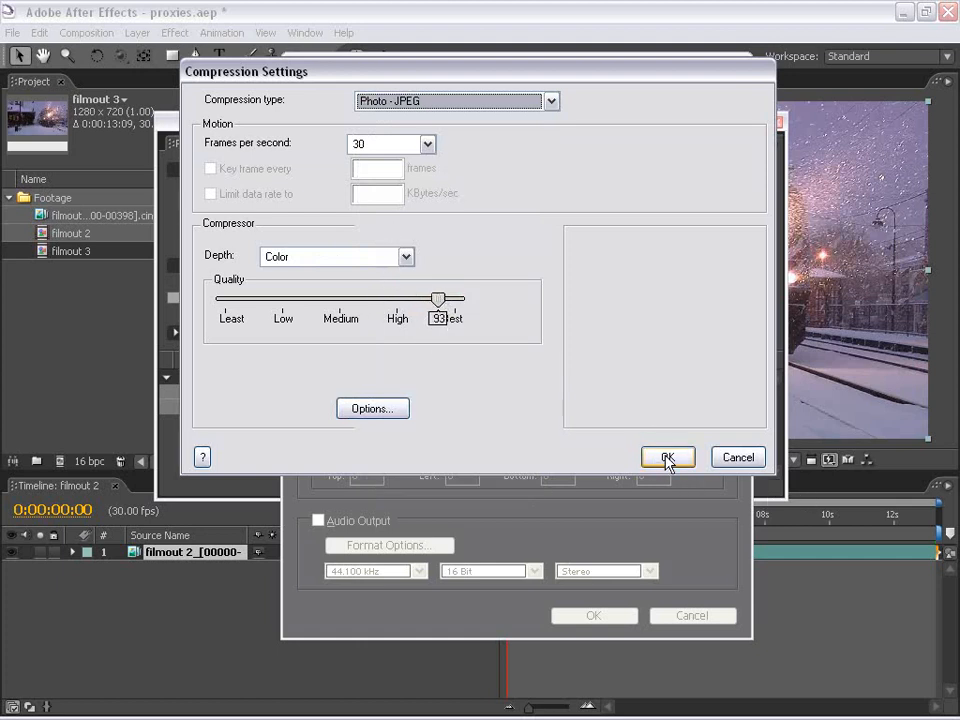
left_click(667, 457)
left_click(318, 521)
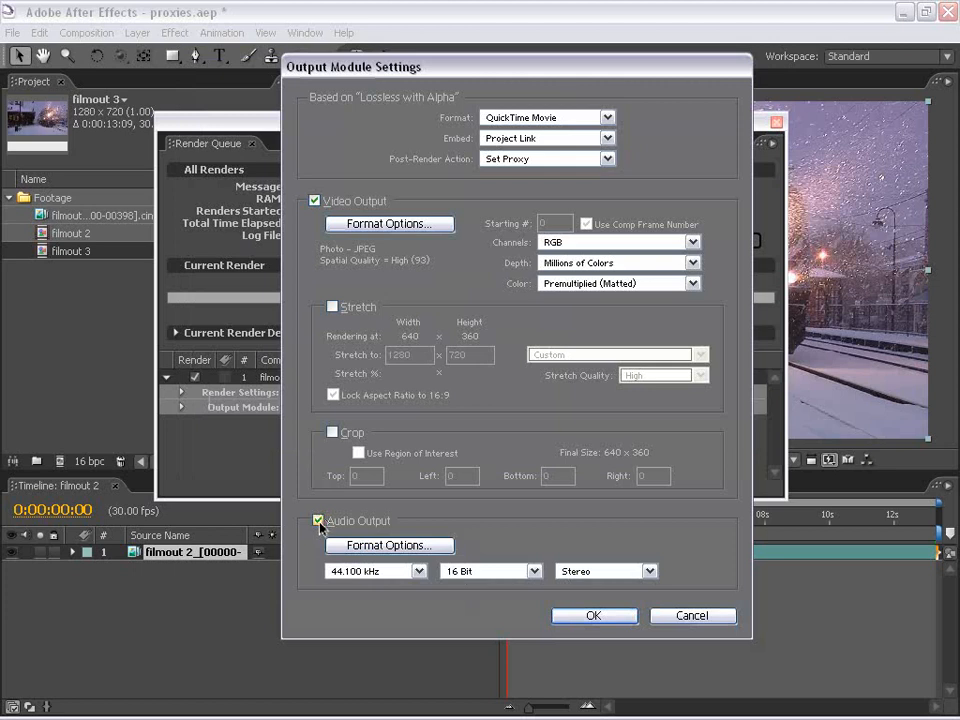
left_click(318, 521)
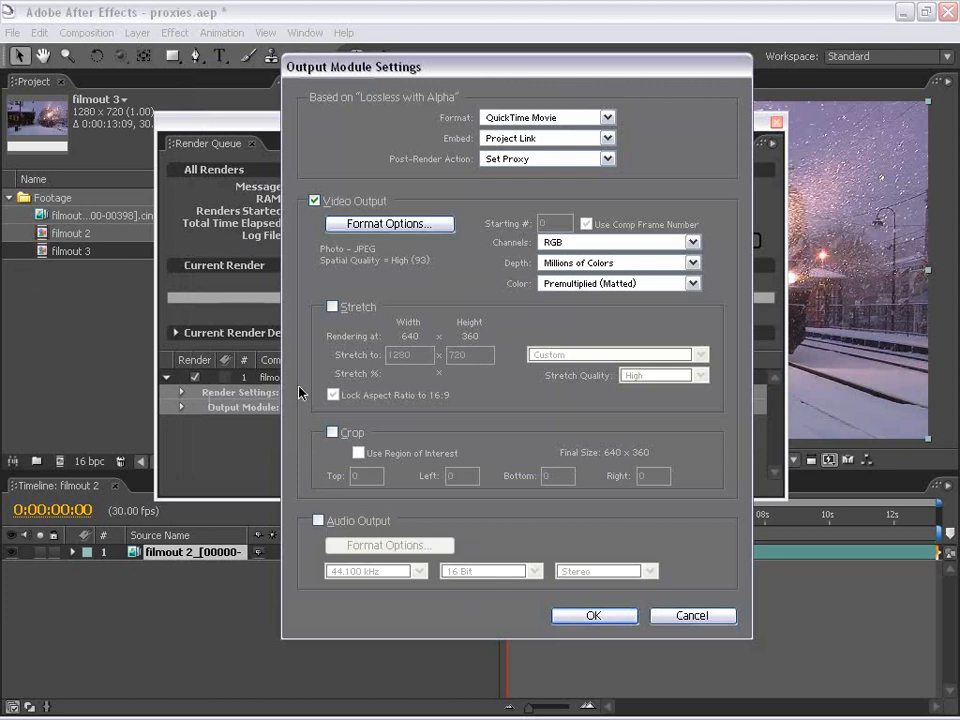
Step: Accept the output module settings, render the filmout 3 proxy movie and close the Render Queue window
left_click(602, 620)
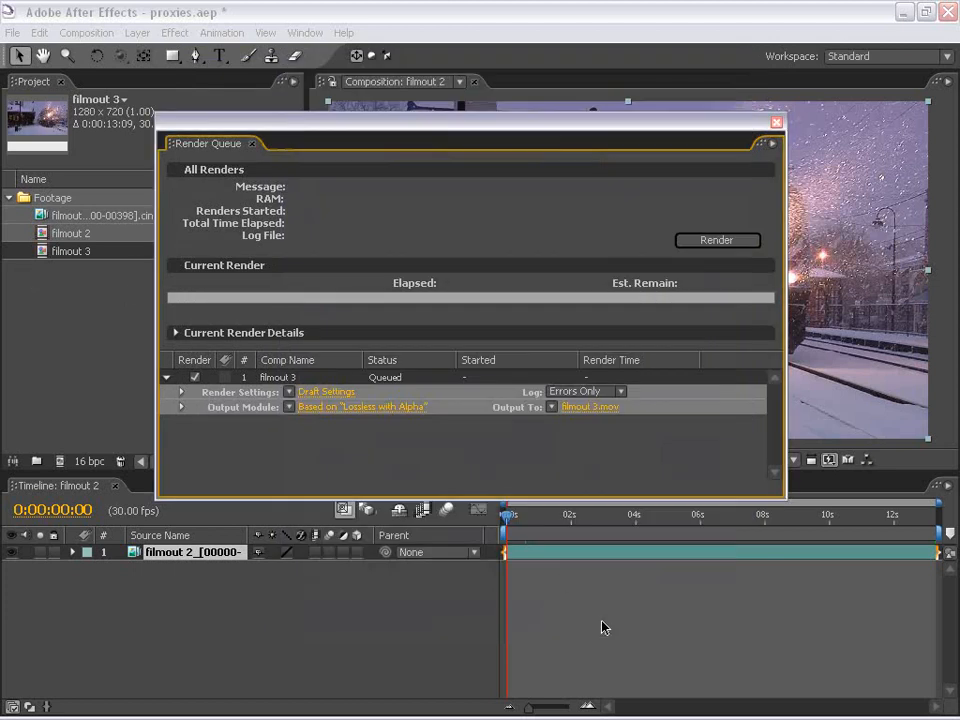
left_click(727, 248)
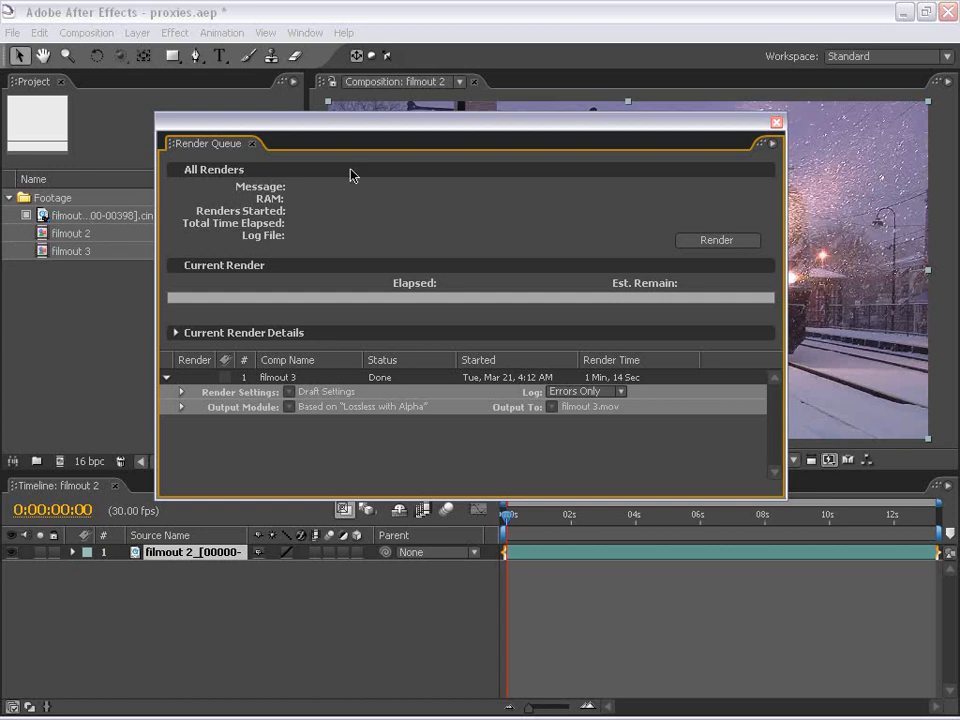
left_click(82, 216)
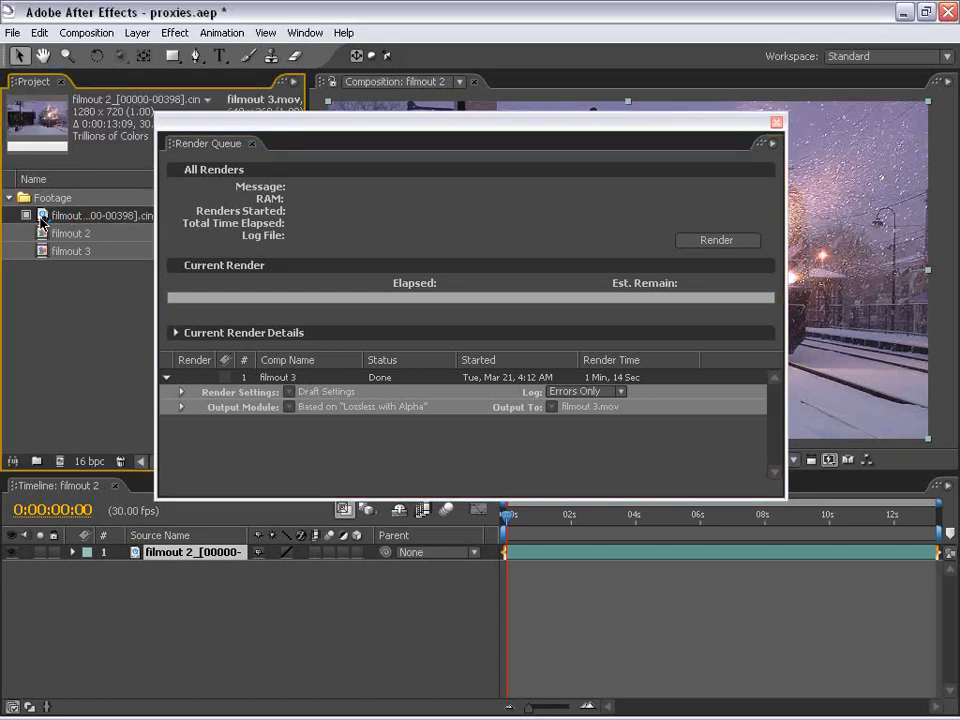
left_click_drag(703, 124, 694, 124)
left_click(770, 125)
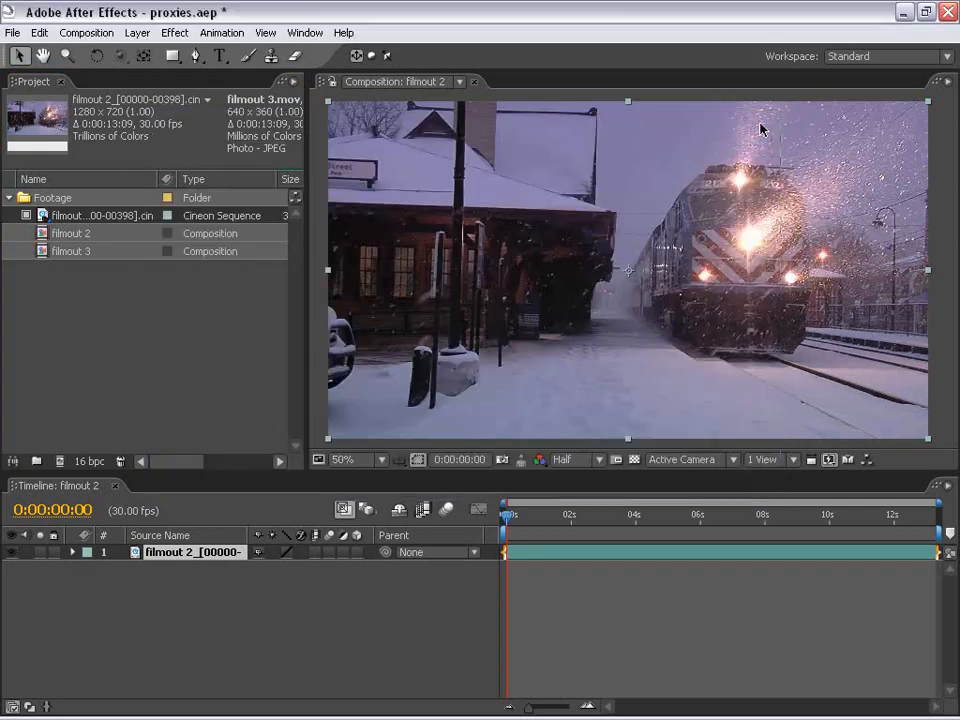
Step: Widen the project listing and examine the Cineon sequence's file size and proxy details
left_click(236, 315)
left_click_drag(310, 216, 566, 217)
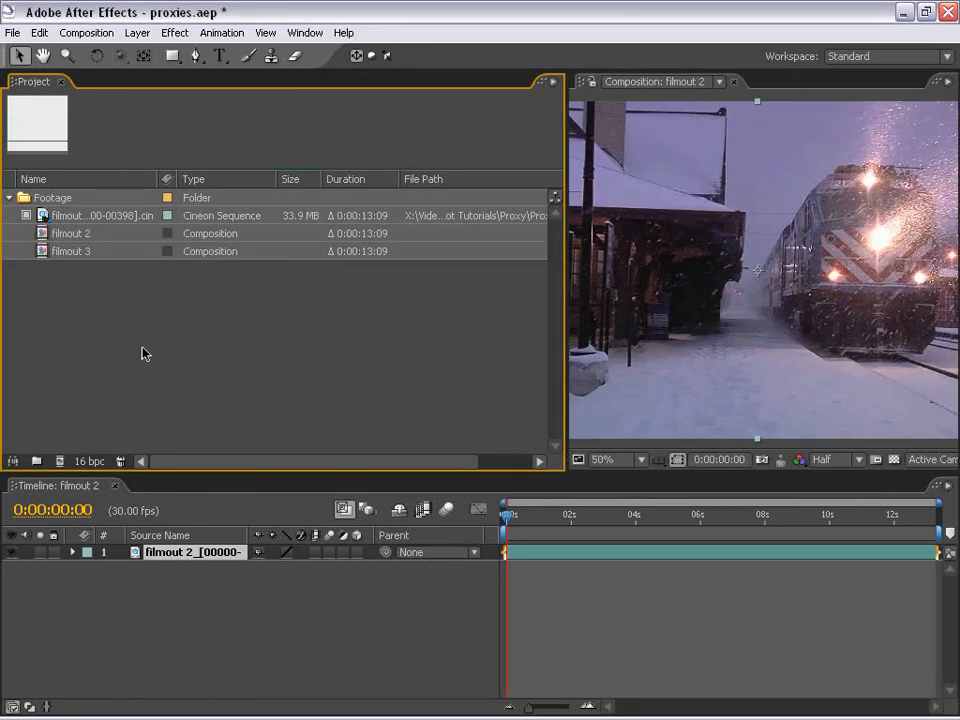
left_click(80, 216)
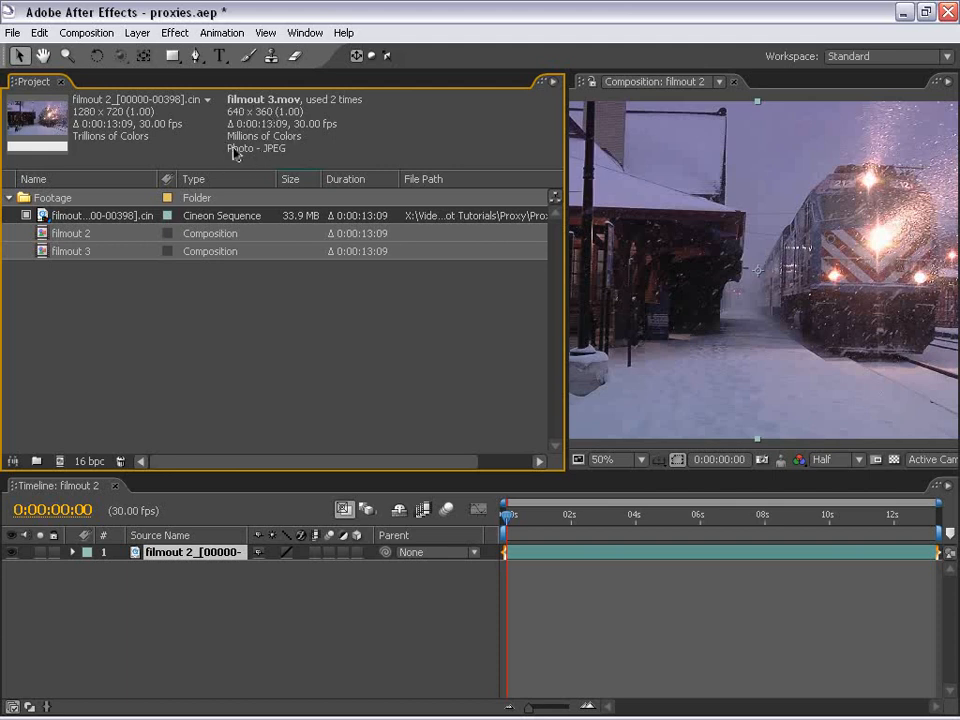
left_click(79, 298)
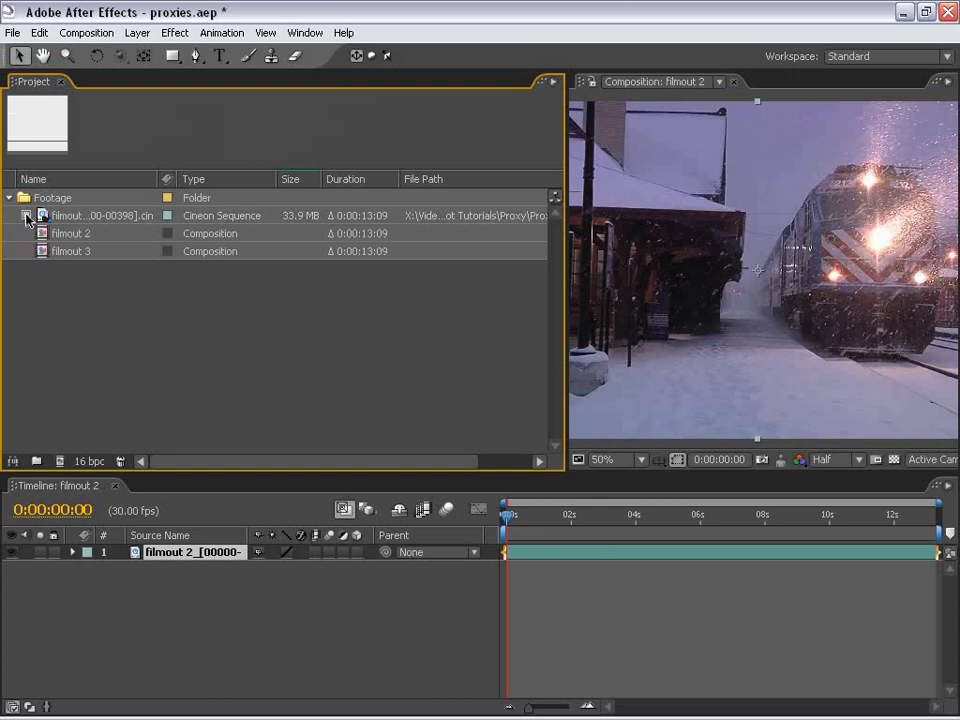
Step: Switch the sequence's proxy off and back on to compare source details, then narrow the project listing again
left_click(26, 216)
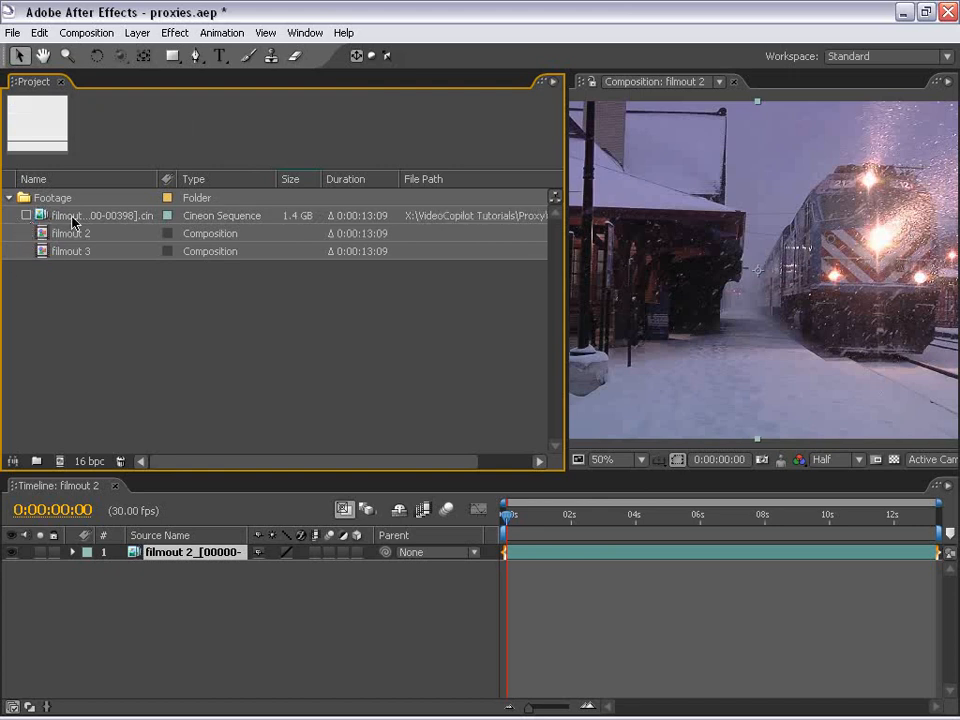
left_click(73, 220)
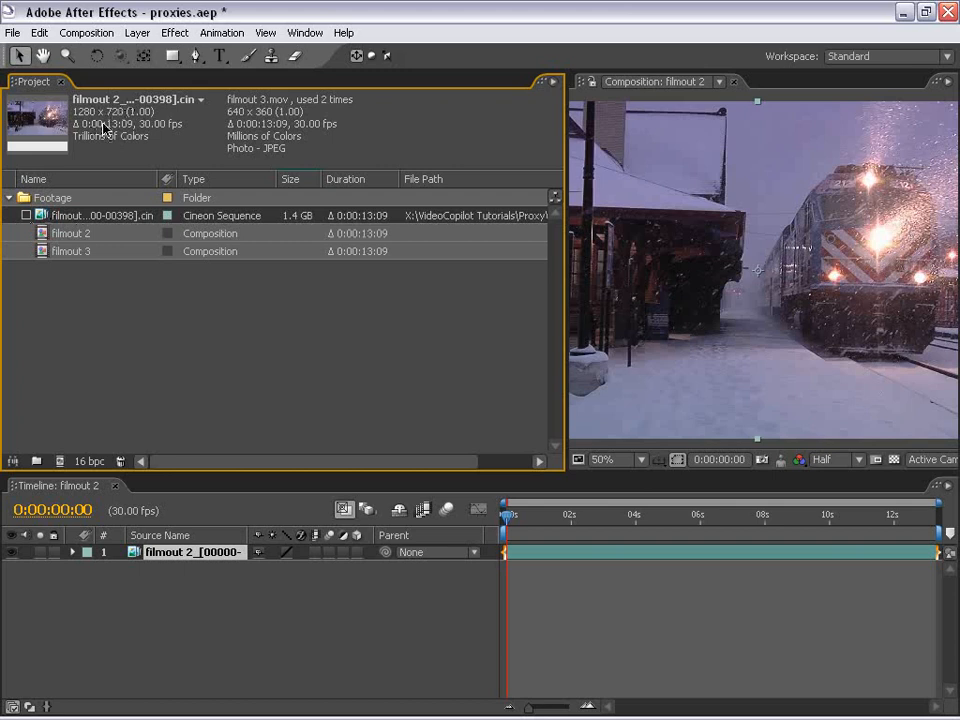
left_click(26, 216)
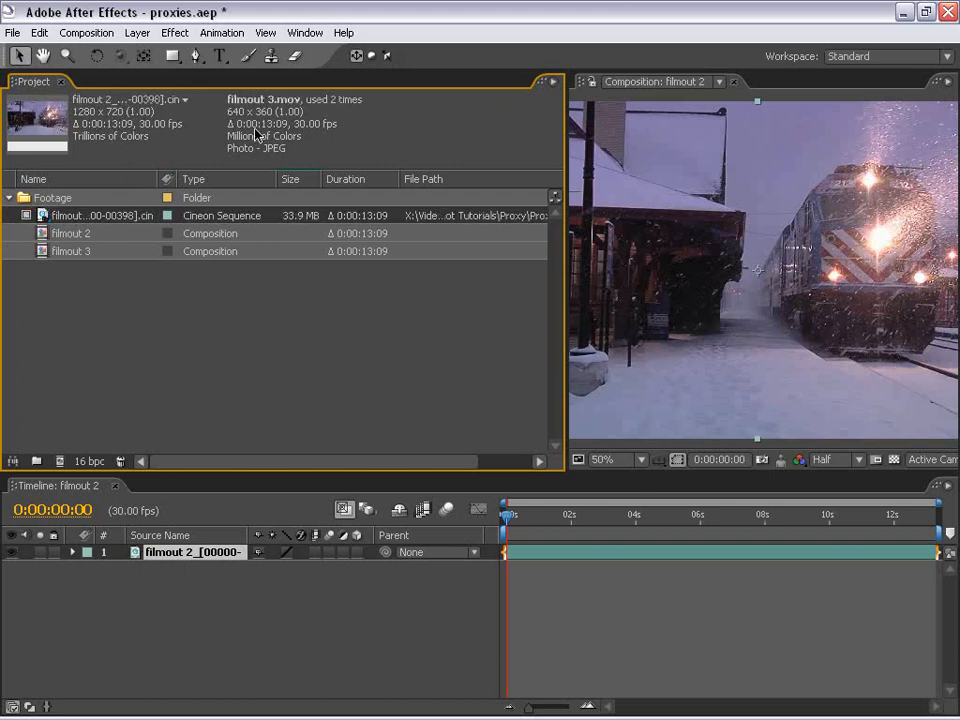
left_click_drag(566, 283, 340, 283)
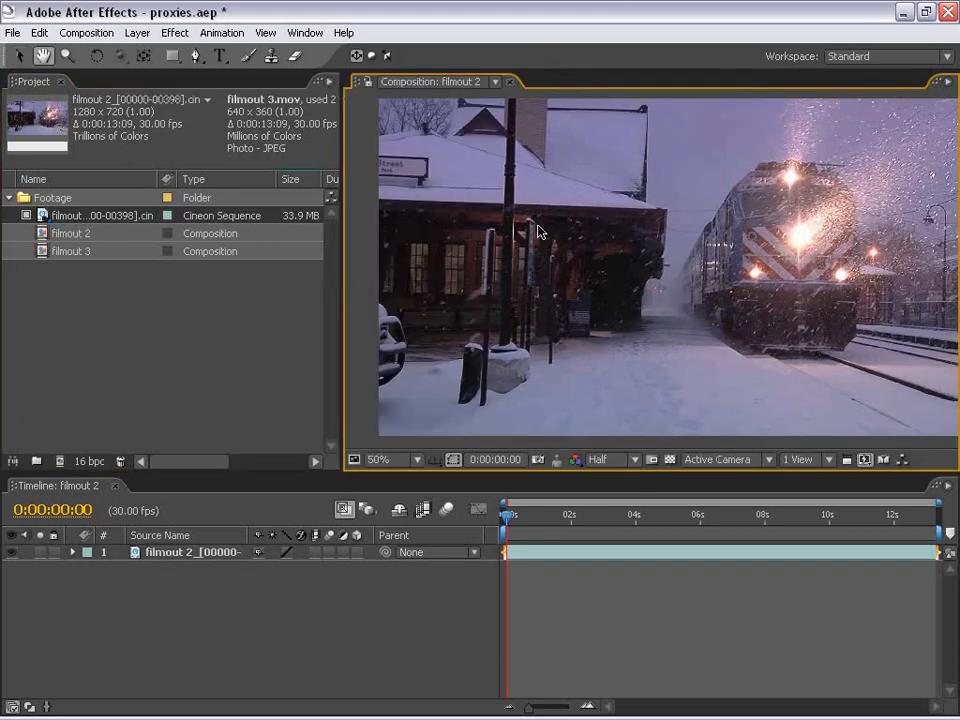
Step: Set the composition's preview resolution to Full and inspect the proxy image of the station and train at 100% magnification
left_click(606, 460)
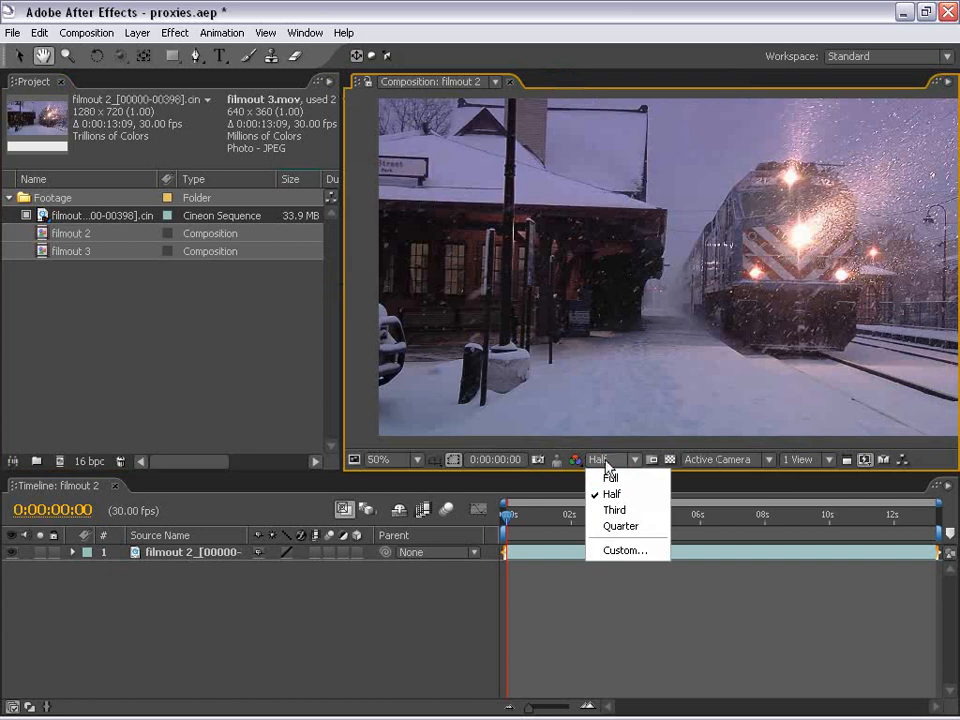
left_click(610, 478)
key("period")
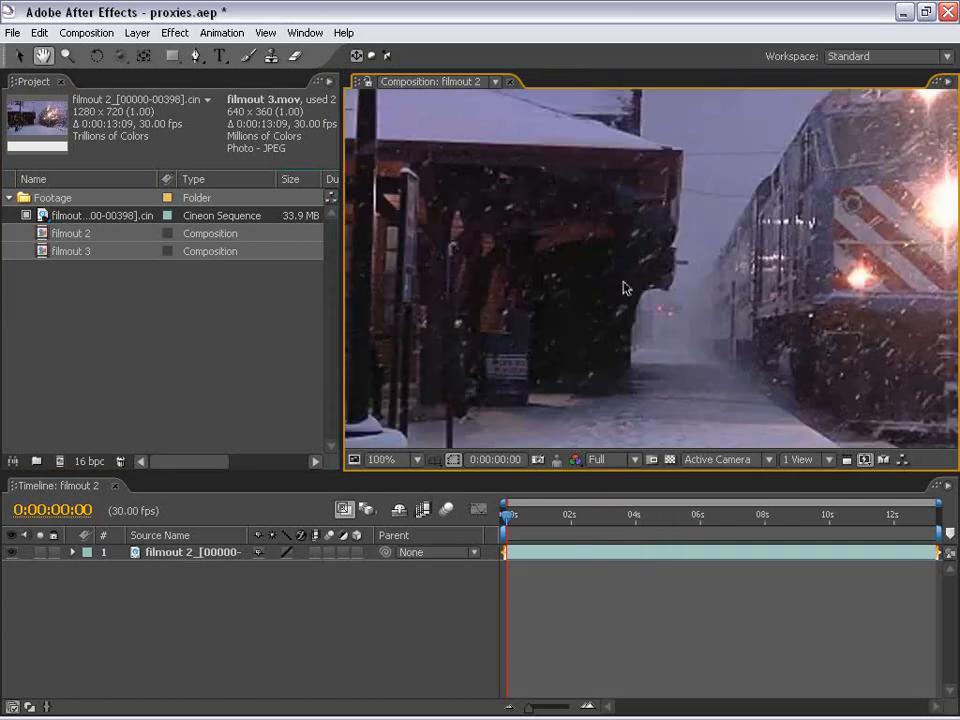
left_click_drag(651, 204, 658, 297)
left_click_drag(647, 352, 636, 318)
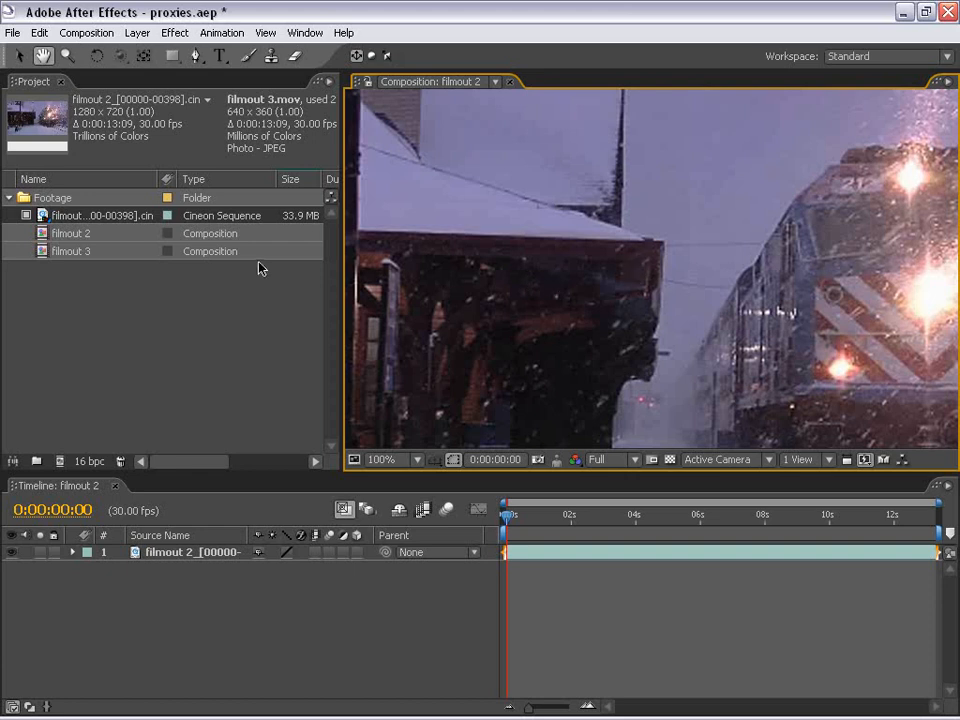
left_click_drag(712, 356, 634, 274)
left_click_drag(790, 264, 676, 273)
left_click_drag(714, 237, 710, 255)
left_click_drag(615, 281, 645, 275)
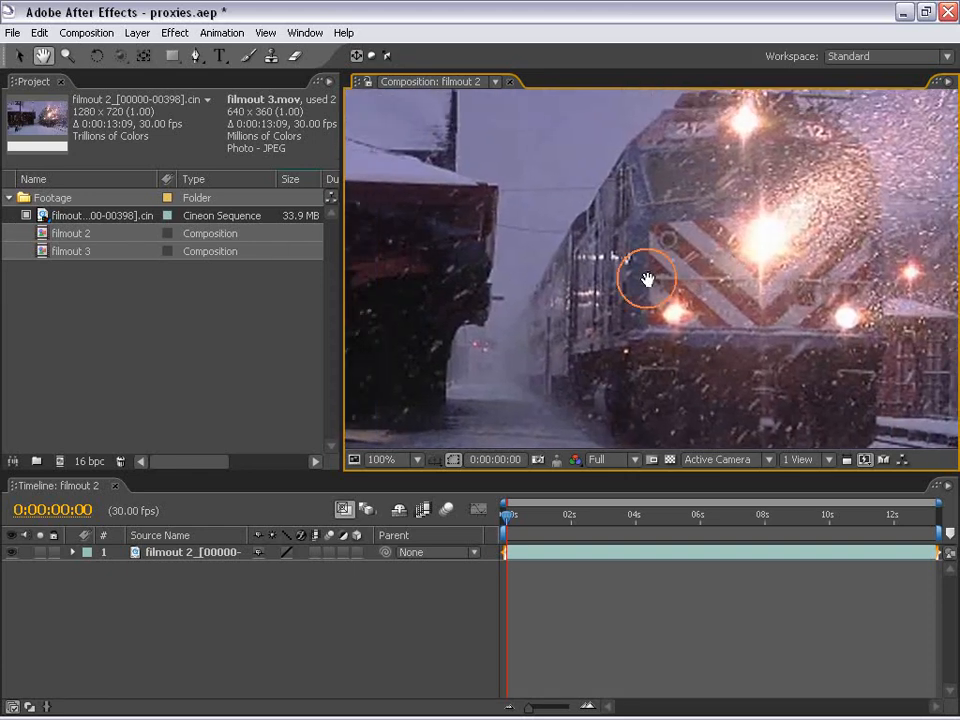
Step: Toggle the Cineon sequence's proxy off and on to compare original and proxy image quality around the train, leaving the proxy on
left_click(28, 221)
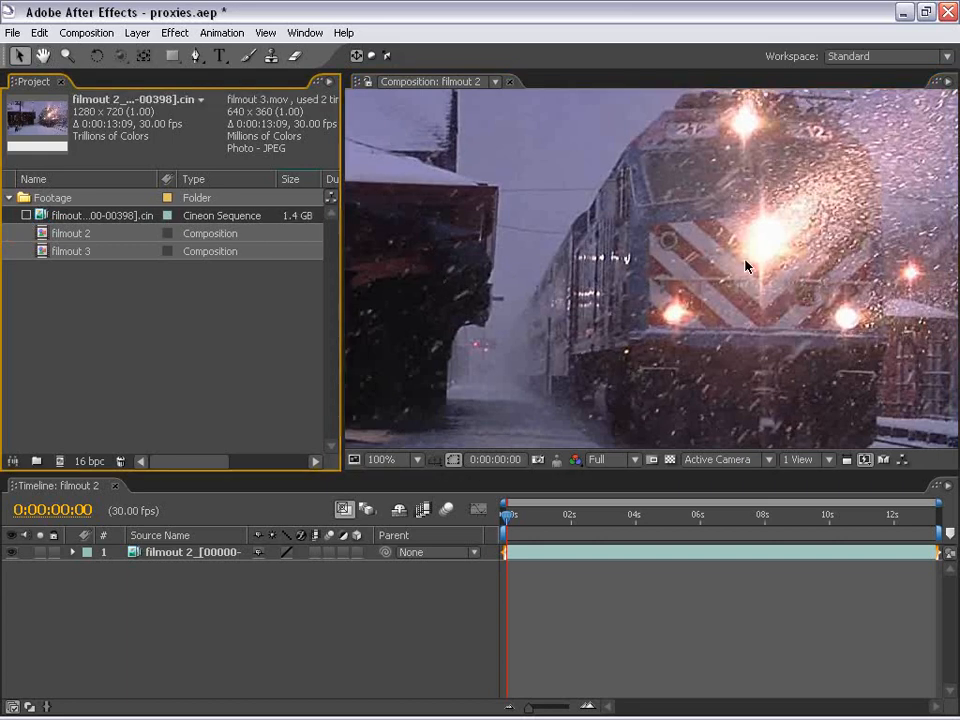
left_click_drag(815, 250, 712, 265)
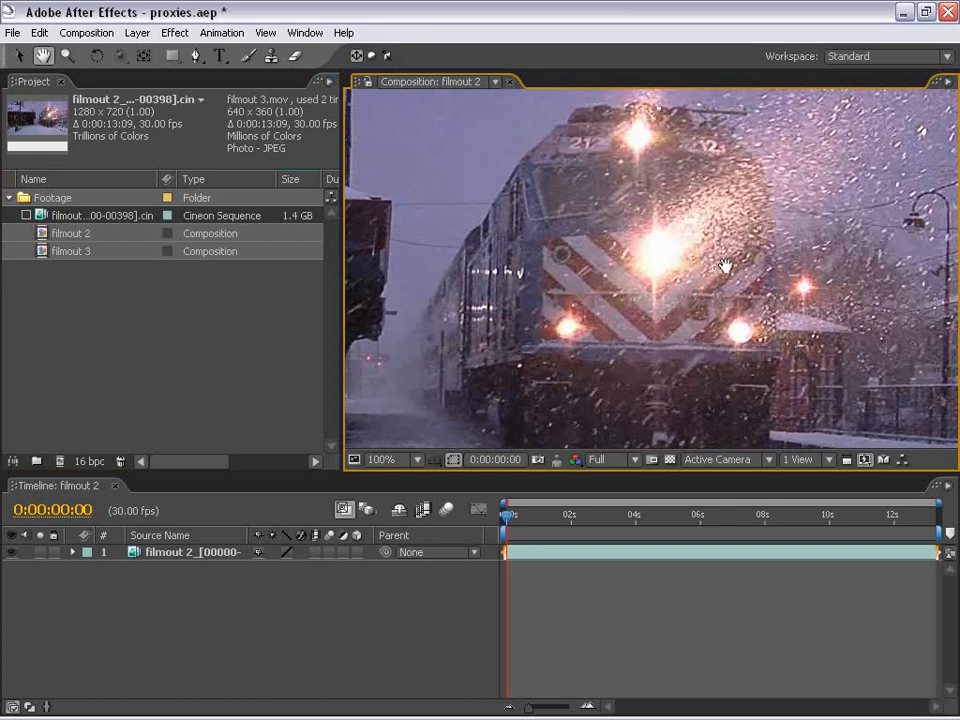
left_click(27, 217)
left_click(27, 217)
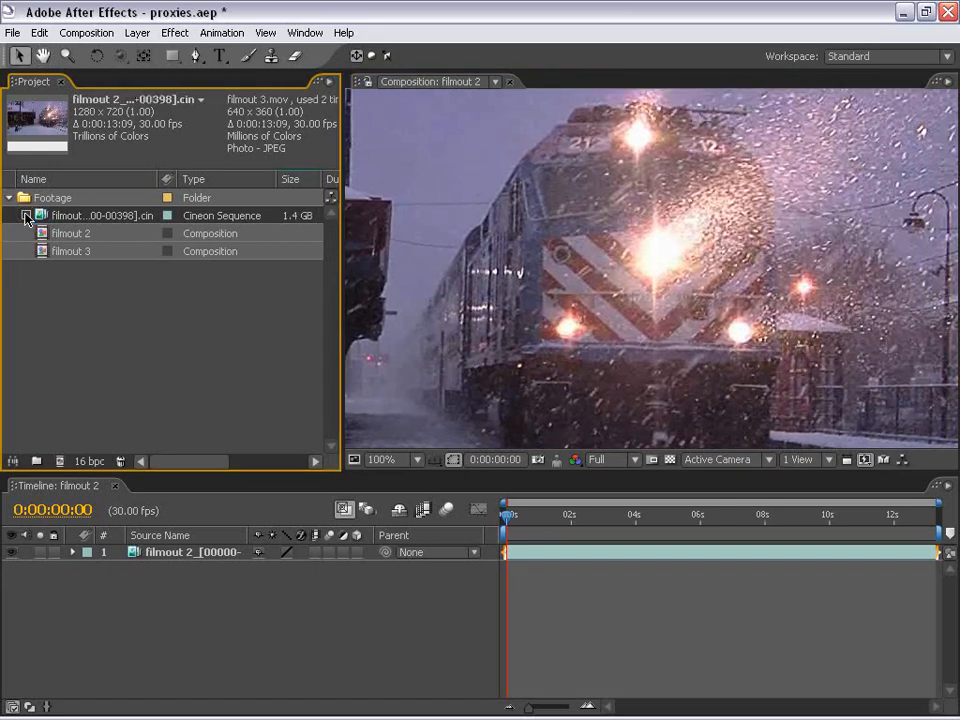
left_click(27, 217)
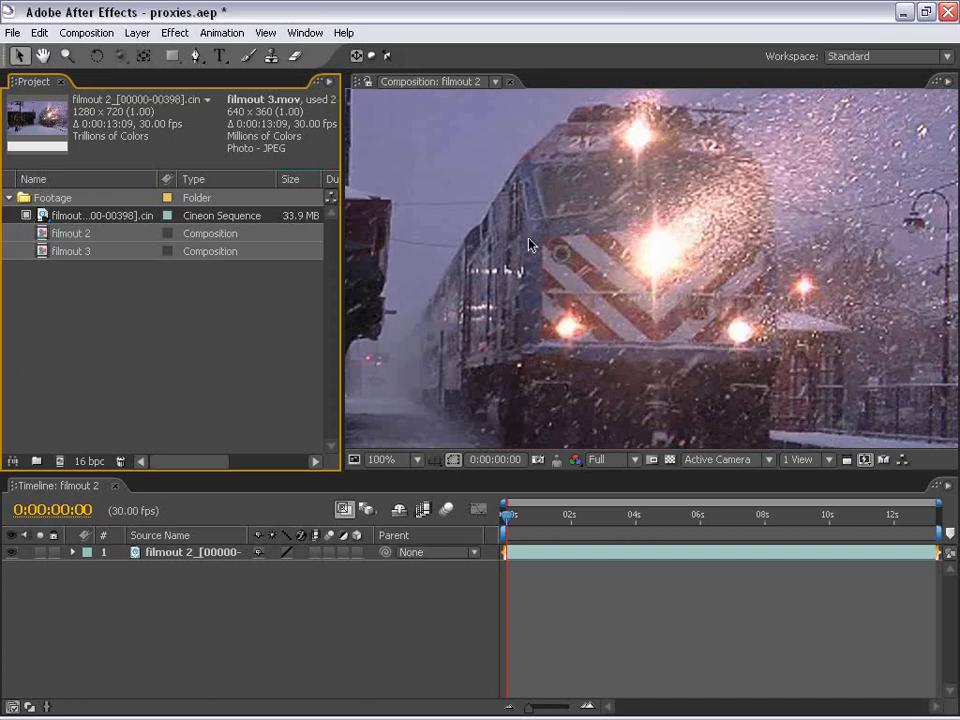
Step: Scrub the composition with the proxy active, return to the first frame and show the whole image at 50% magnification
scroll(553, 270, "down", 1)
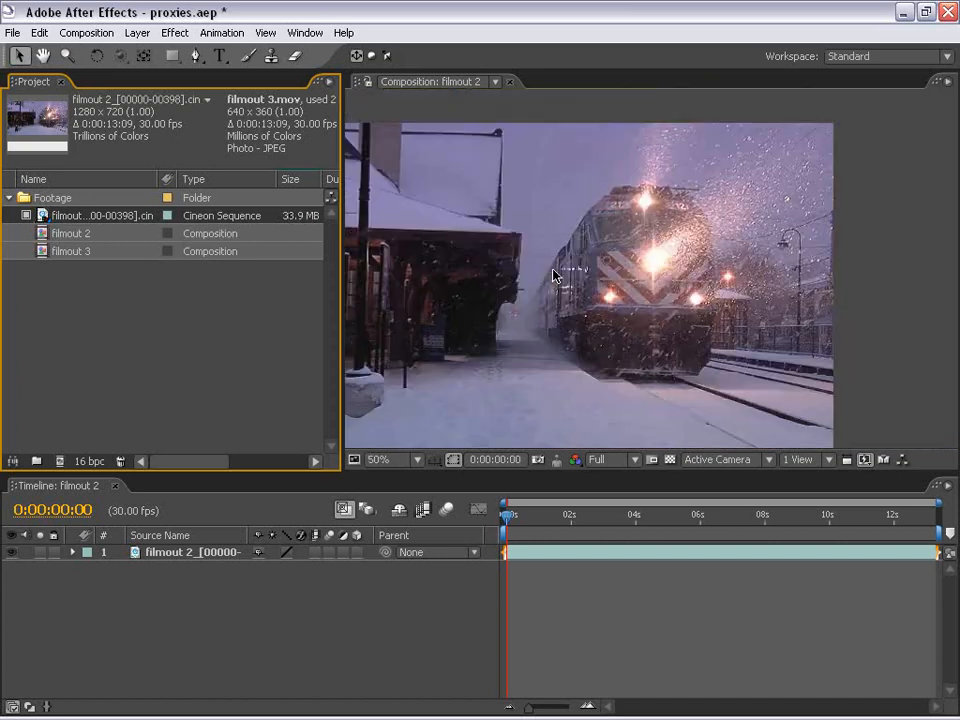
left_click_drag(540, 514, 490, 543)
left_click_drag(497, 261, 620, 300)
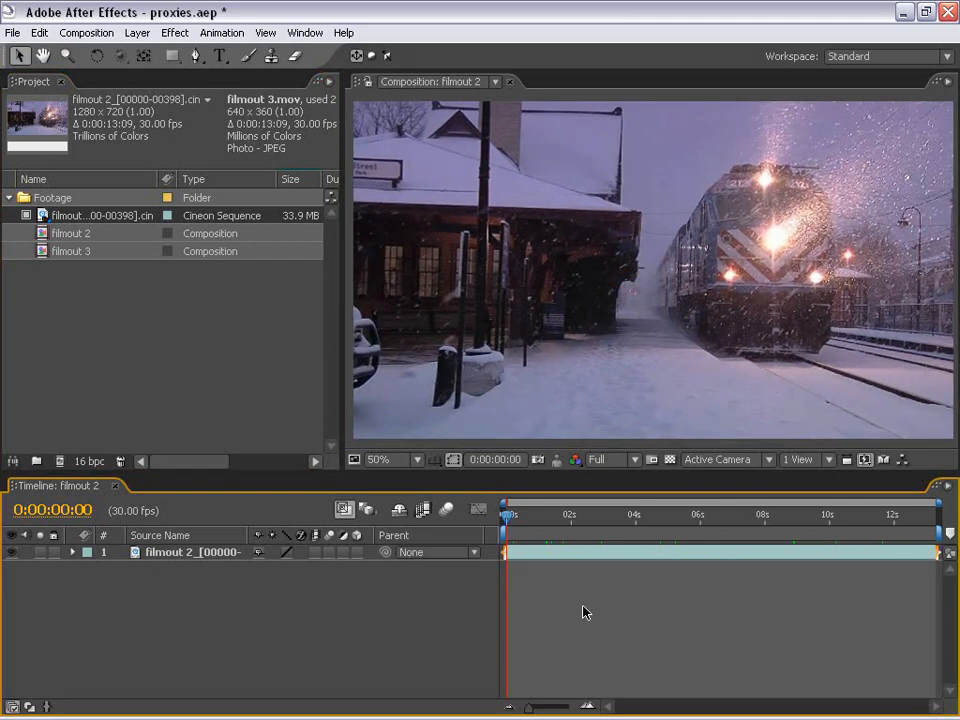
left_click(500, 228)
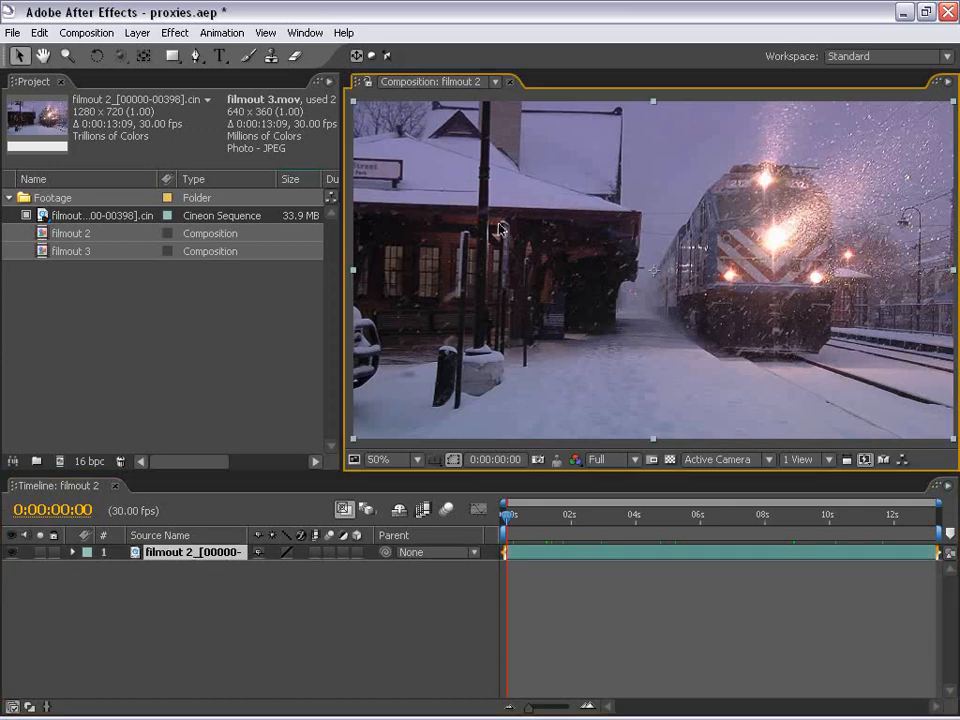
Step: Turn off the Cineon sequence's proxy and check the original footage at 100% and 50% magnification
left_click(26, 216)
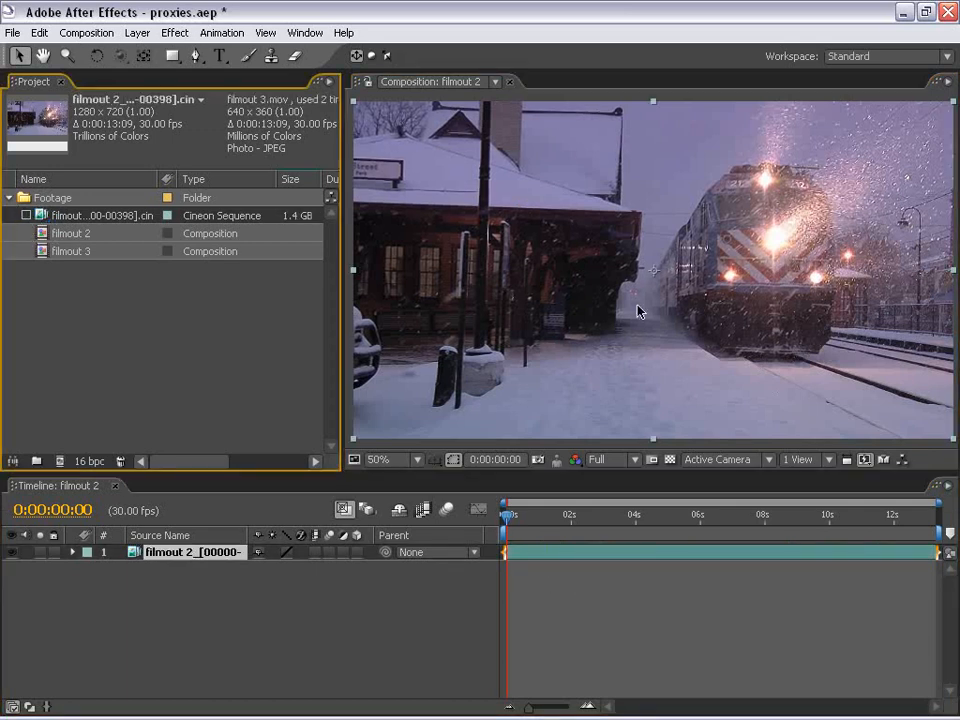
scroll(651, 290, "up", 1)
scroll(672, 237, "down", 1)
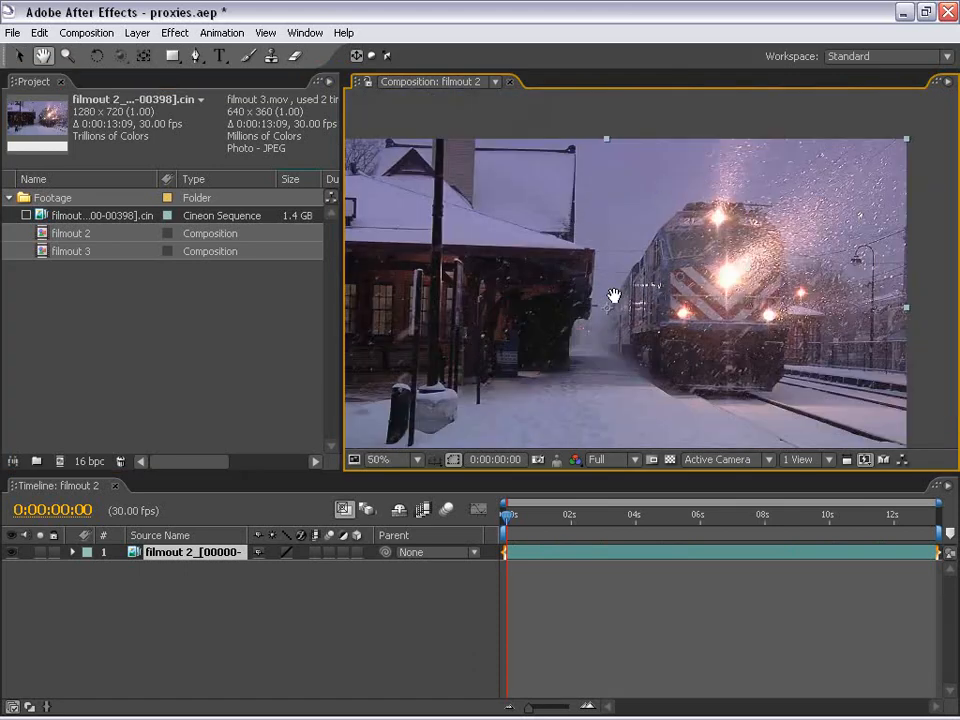
scroll(652, 325, "up", 1)
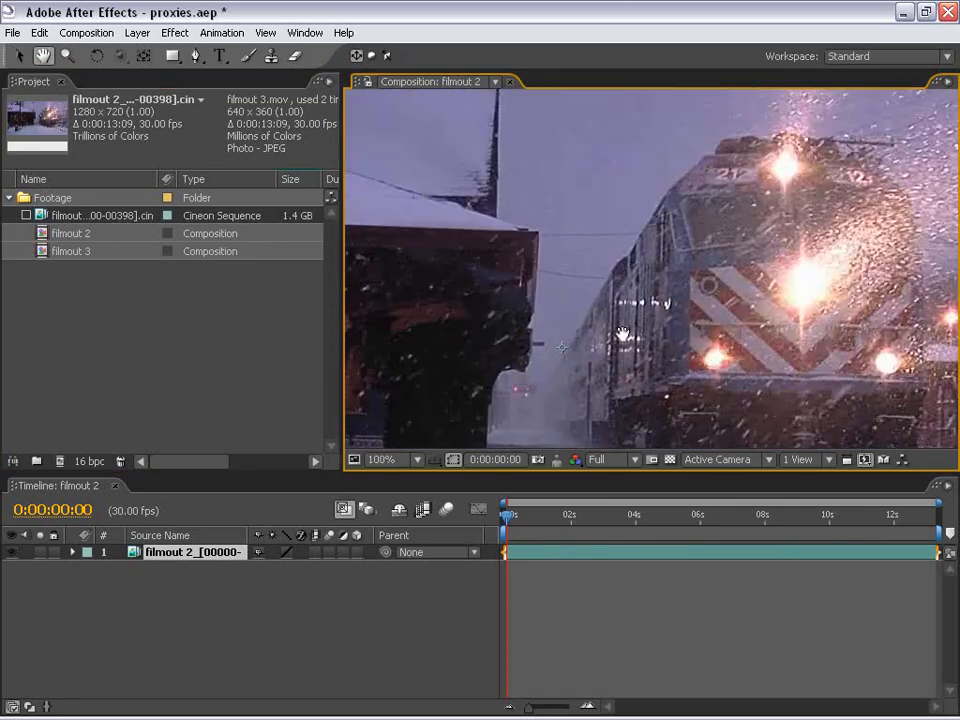
scroll(362, 317, "down", 1)
left_click(86, 265)
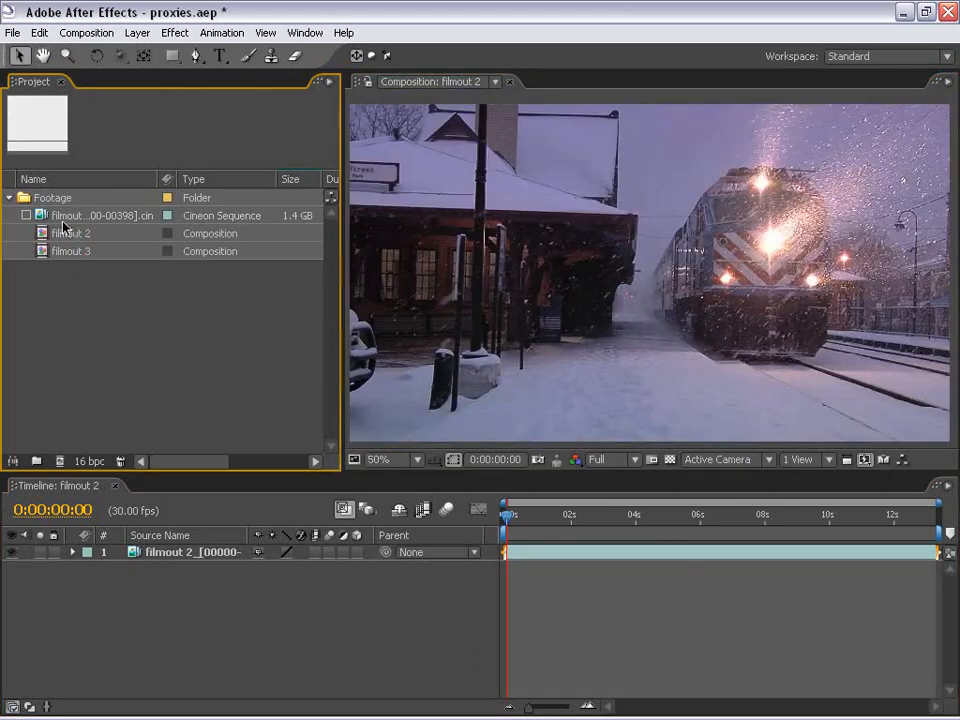
Step: Import the Cineon sequence starting at filmout 2_00000.cin as a new footage item in the project
left_click(66, 217)
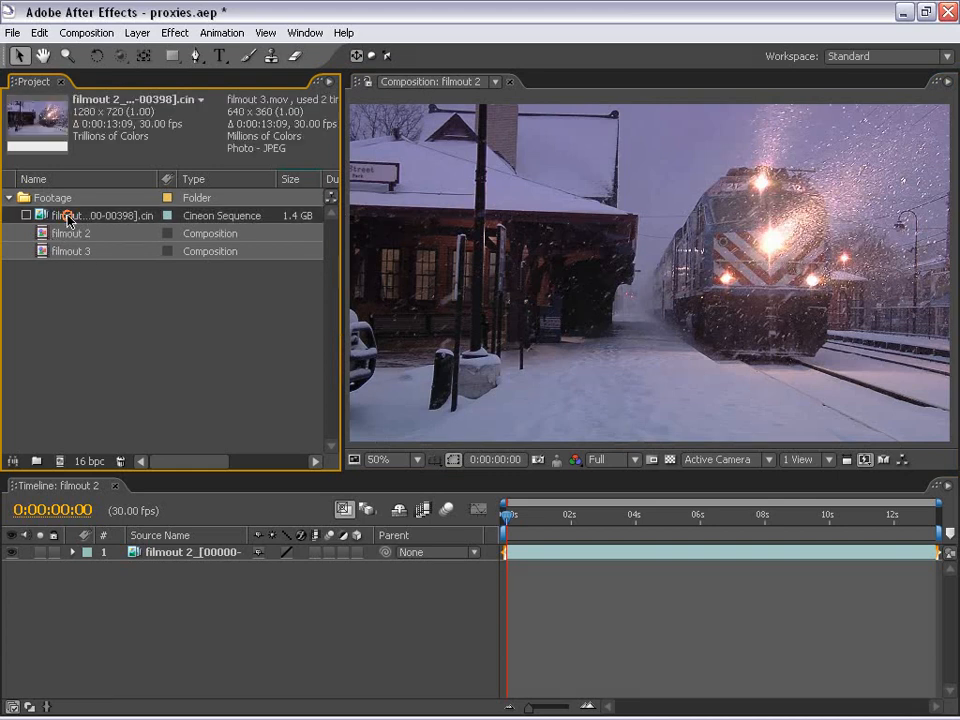
left_click(124, 336)
double_click(148, 330)
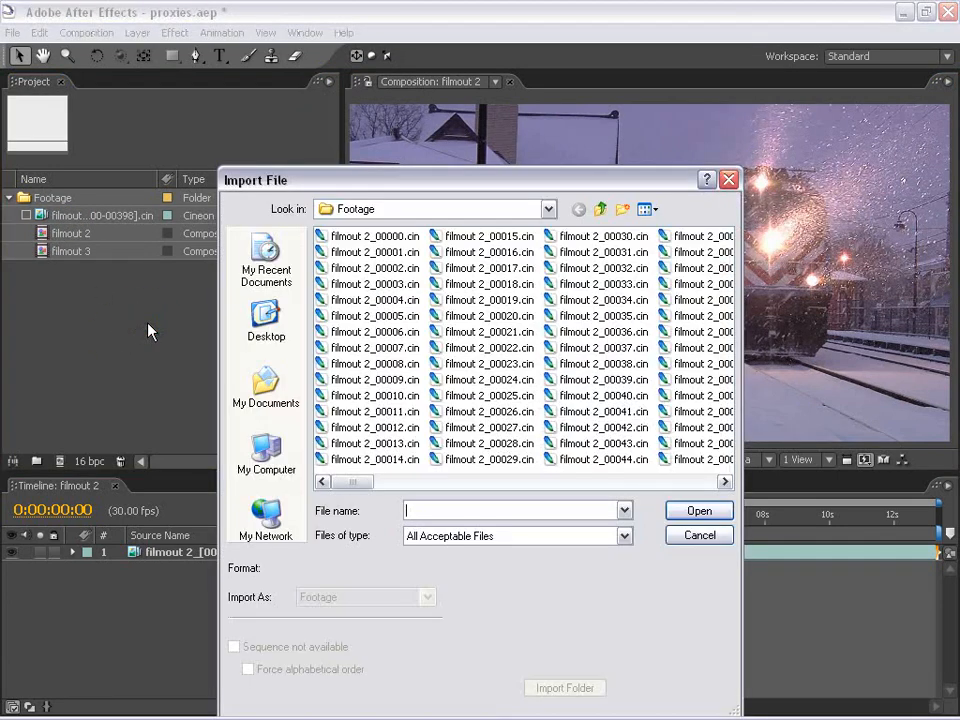
left_click(336, 237)
left_click(700, 511)
left_click(294, 396)
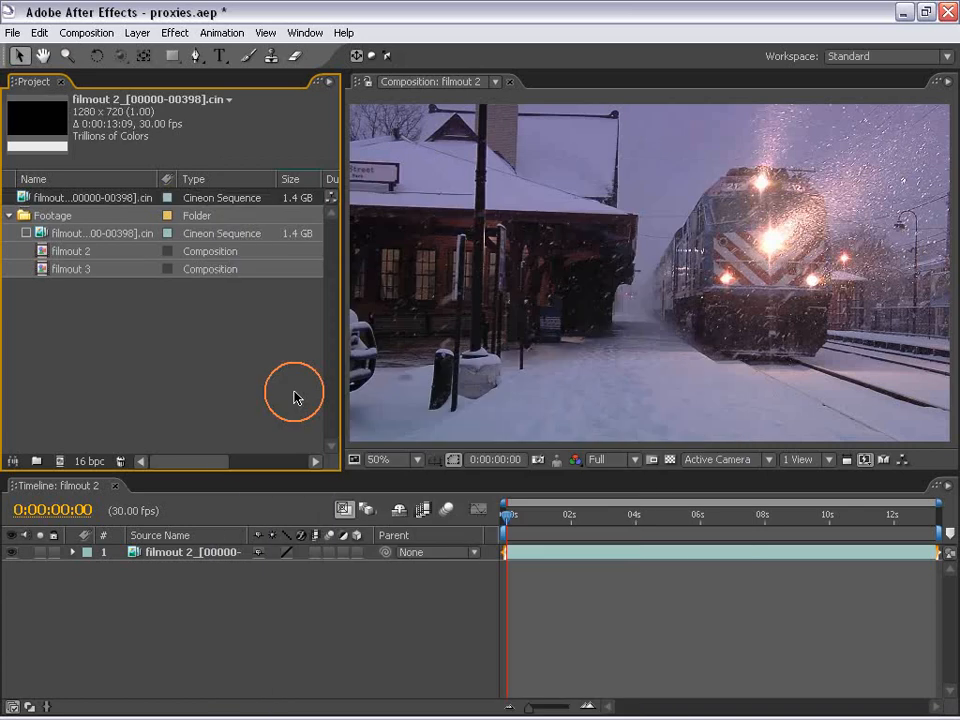
Step: Duplicate the newly imported Cineon sequence twice in the project
left_click(45, 197)
key("ctrl+d")
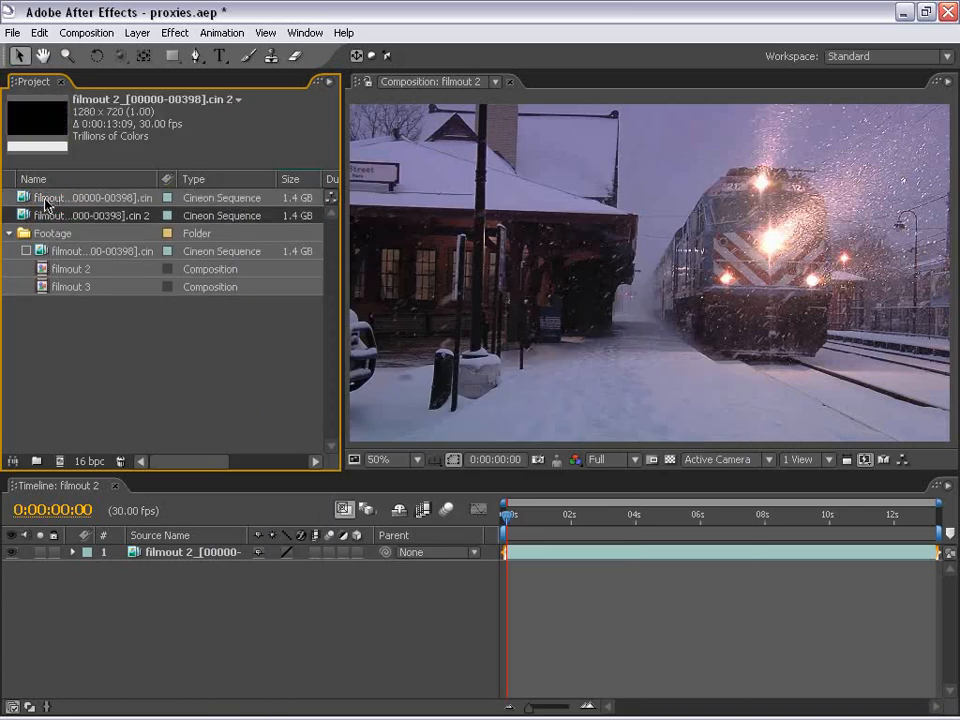
key("ctrl+d")
left_click(128, 396)
Step: Rename the newly imported sequence and its two copies as 1, 2 and 3
left_click(78, 199)
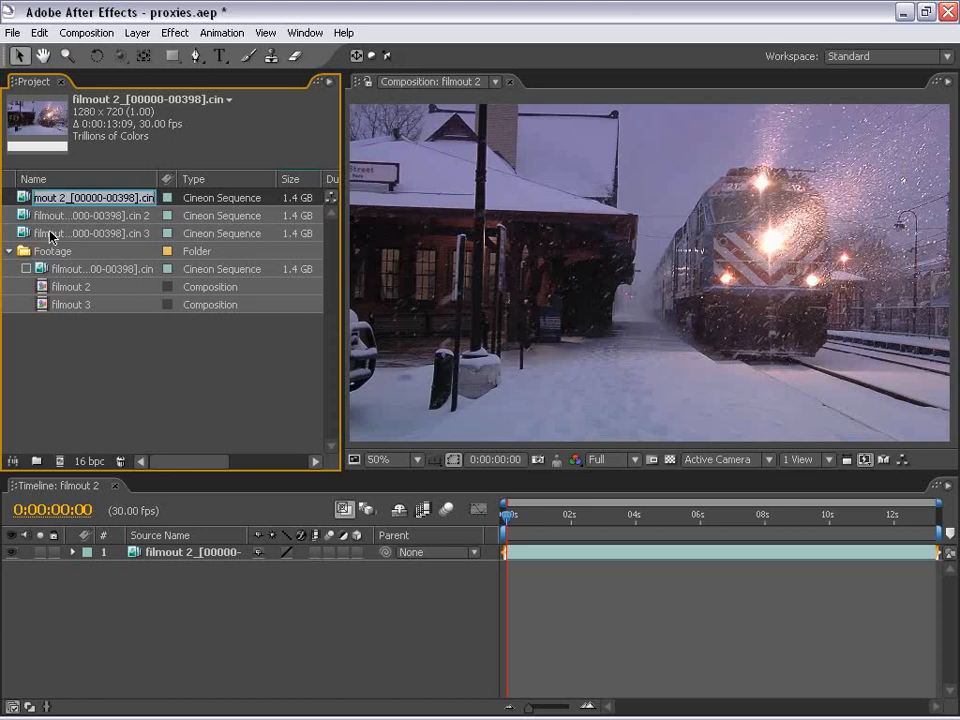
key("Return")
type("1")
key("Return")
left_click(48, 214)
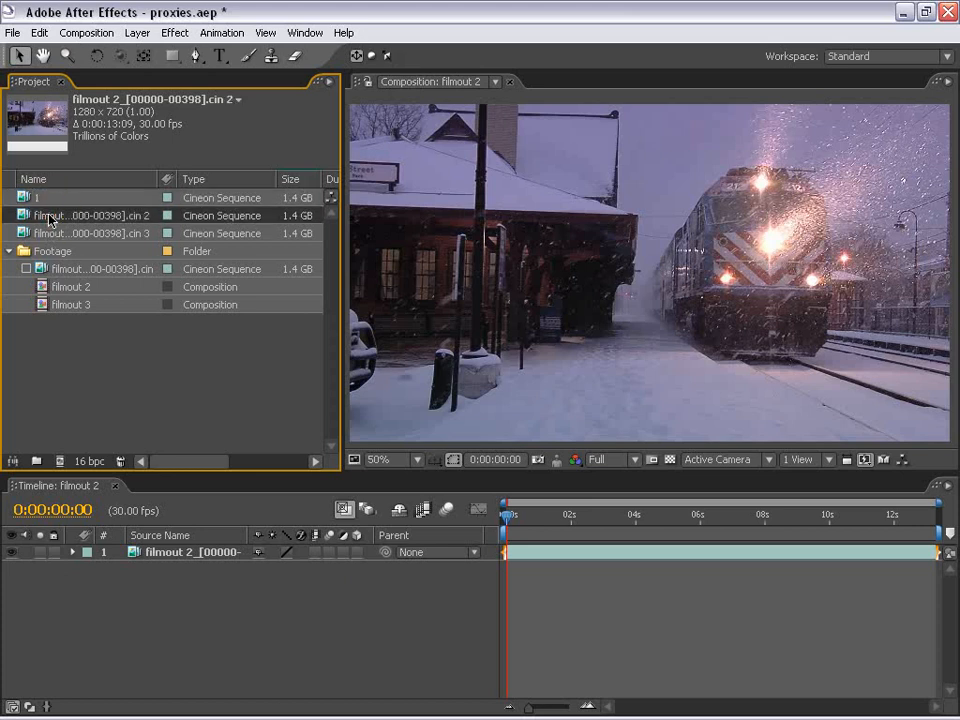
key("Return")
type("2")
left_click(43, 233)
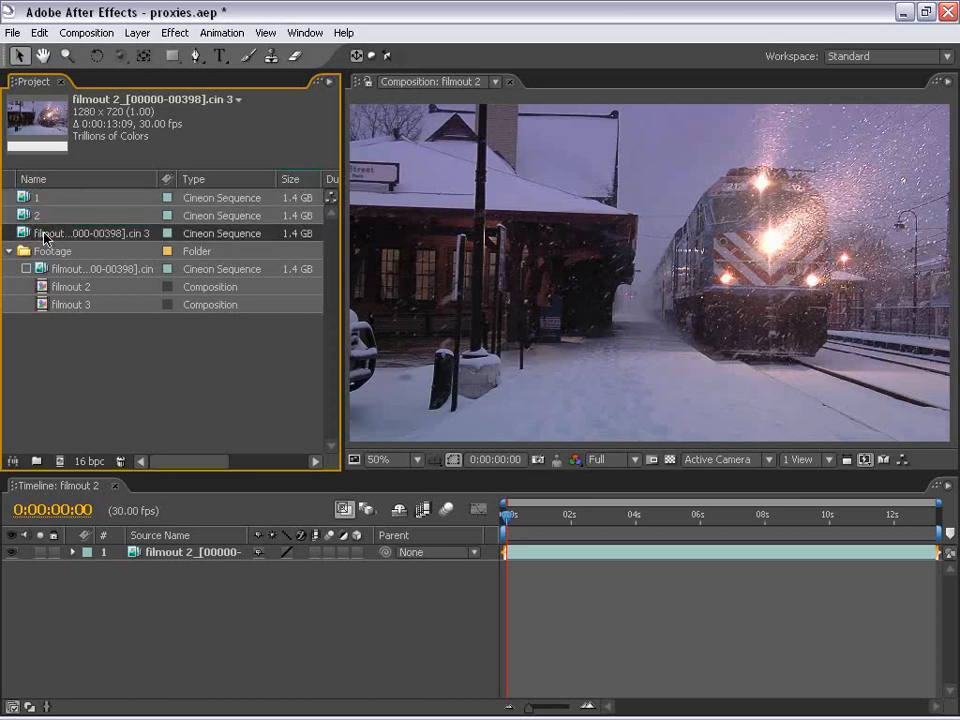
left_click(47, 251)
left_click(40, 232)
key("Return")
type("3")
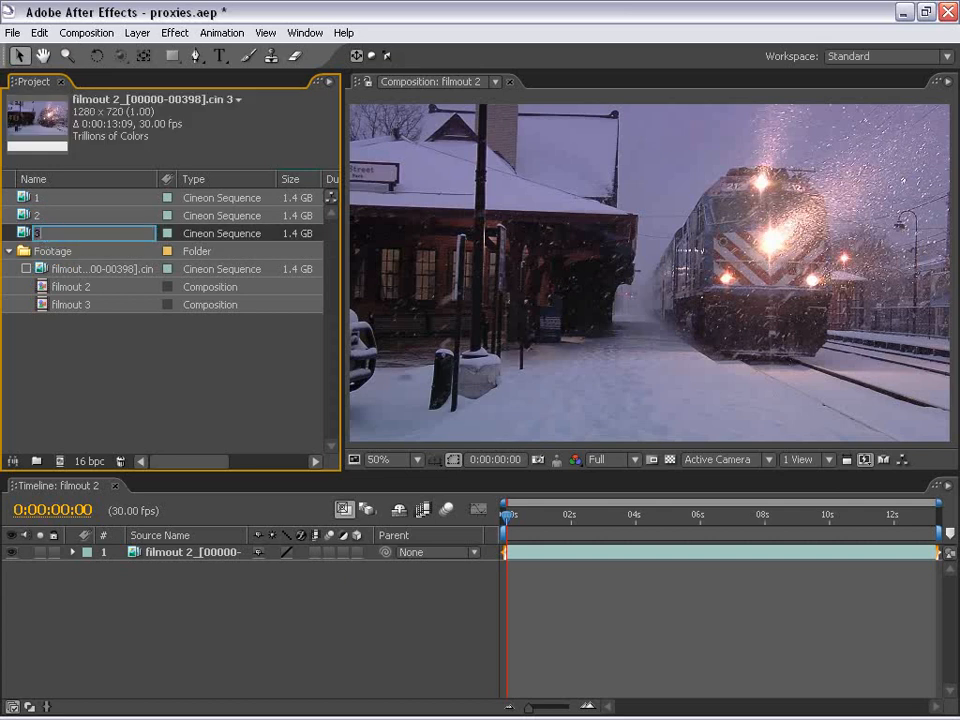
left_click(129, 386)
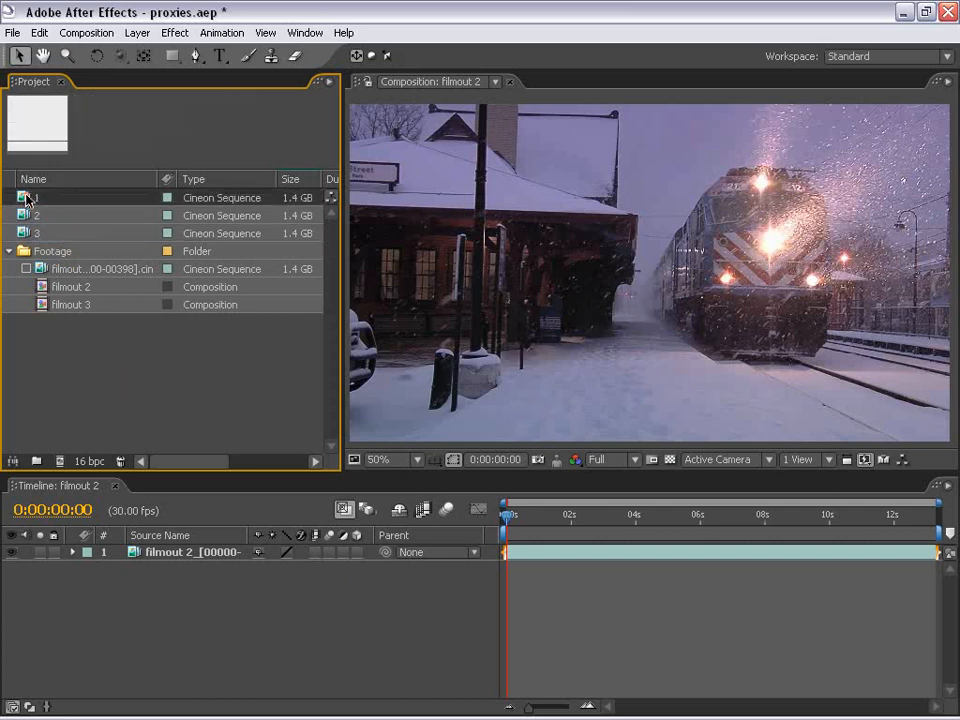
Step: Examine which footage options are available when sequences 1, 2 and 3 are selected together
left_click(26, 199)
right_click(27, 200)
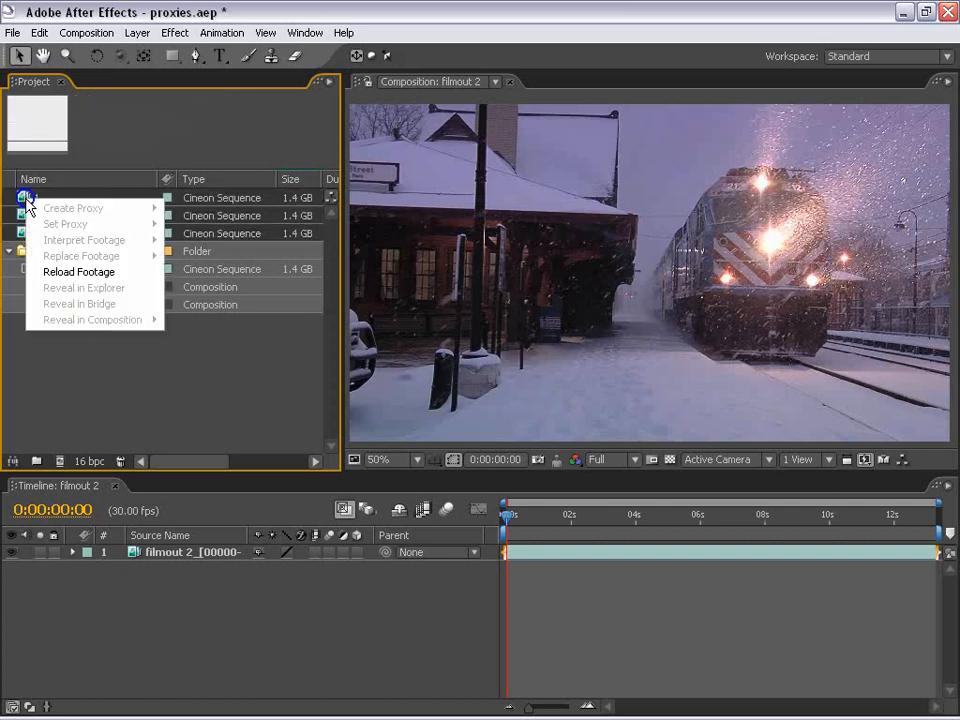
left_click(137, 402)
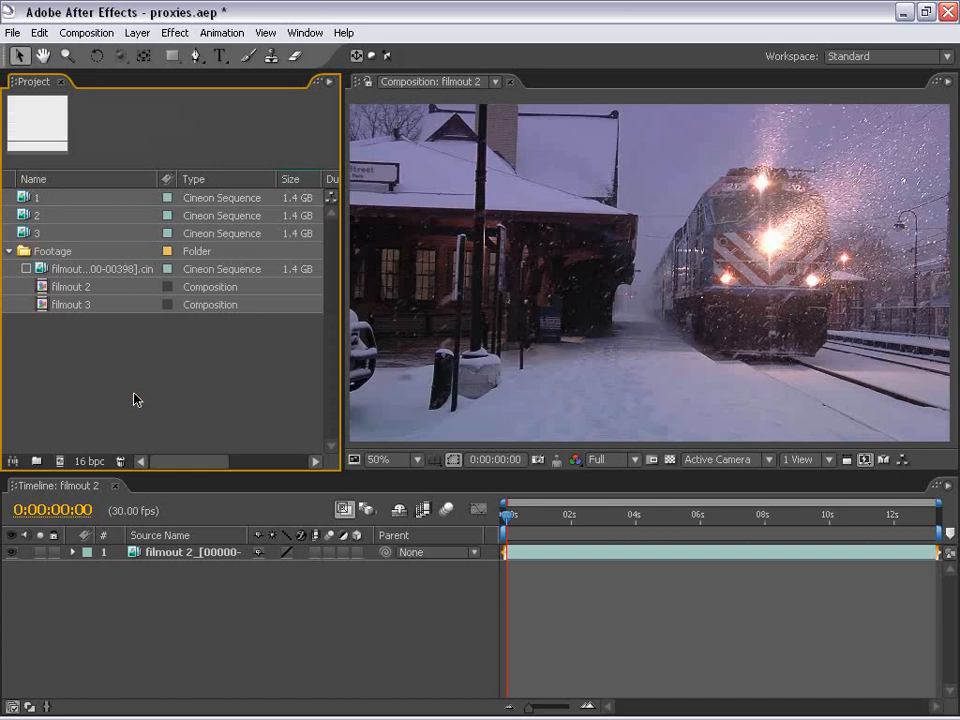
left_click(30, 199)
left_click(35, 233, "shift")
left_click(63, 398)
Step: Check the Set Proxy options for sequence 1 and the proxy details of the original Cineon sequence in the Footage folder
right_click(34, 196)
left_click(22, 199)
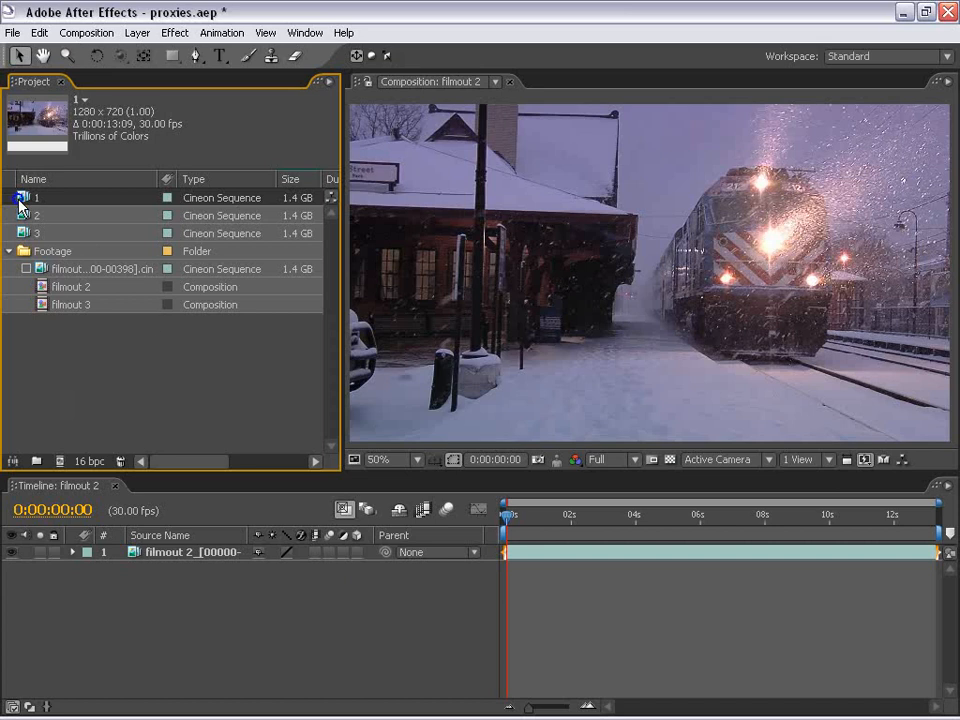
right_click(22, 200)
mouse_move(43, 224)
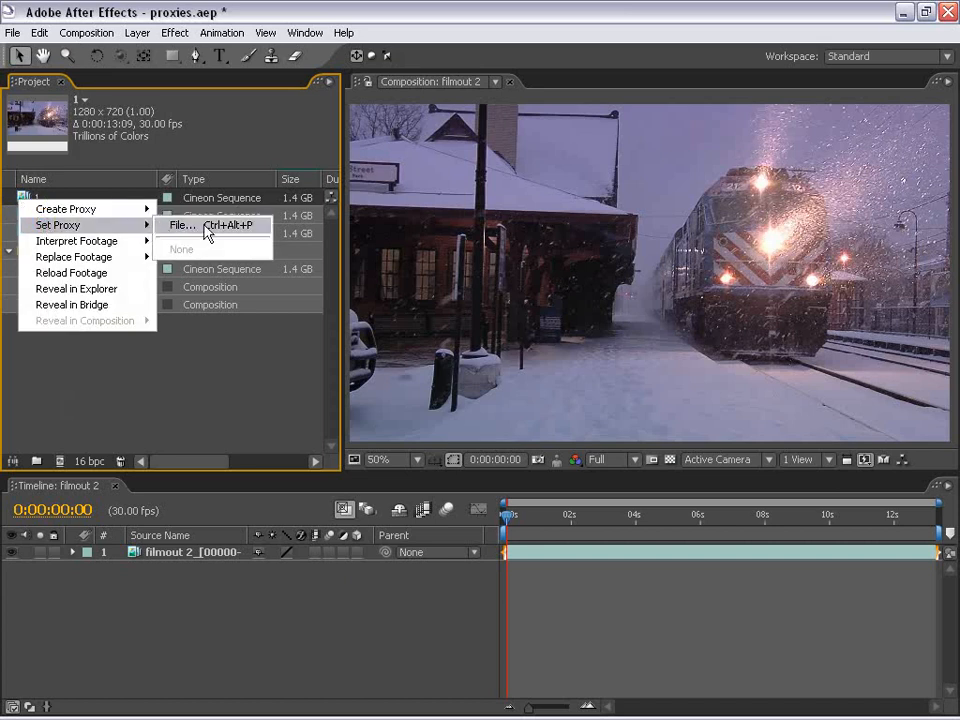
left_click(213, 357)
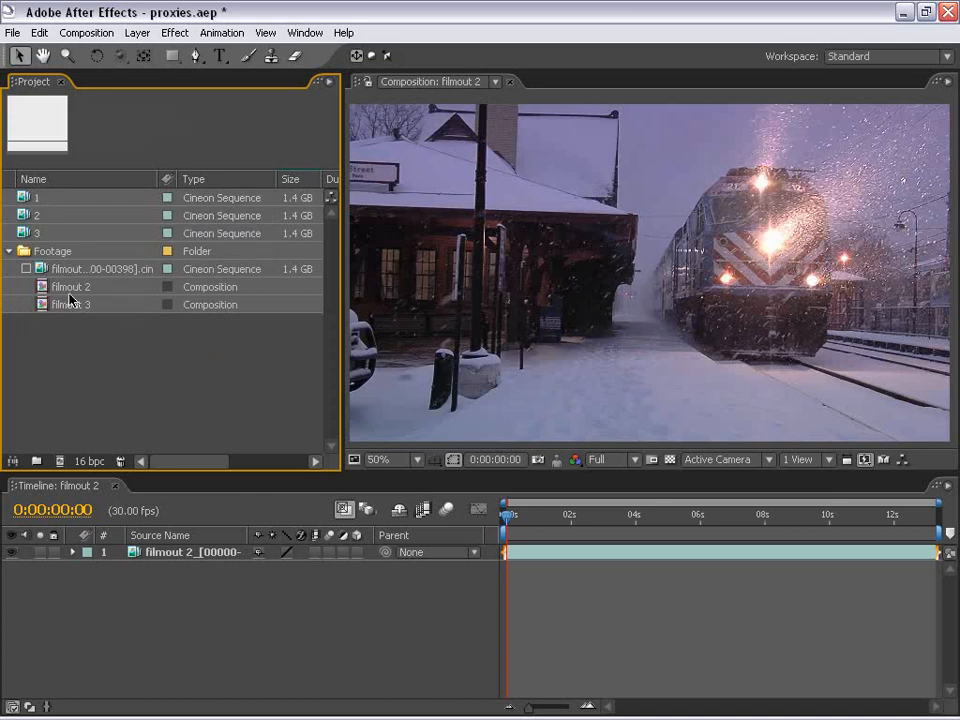
left_click(72, 272)
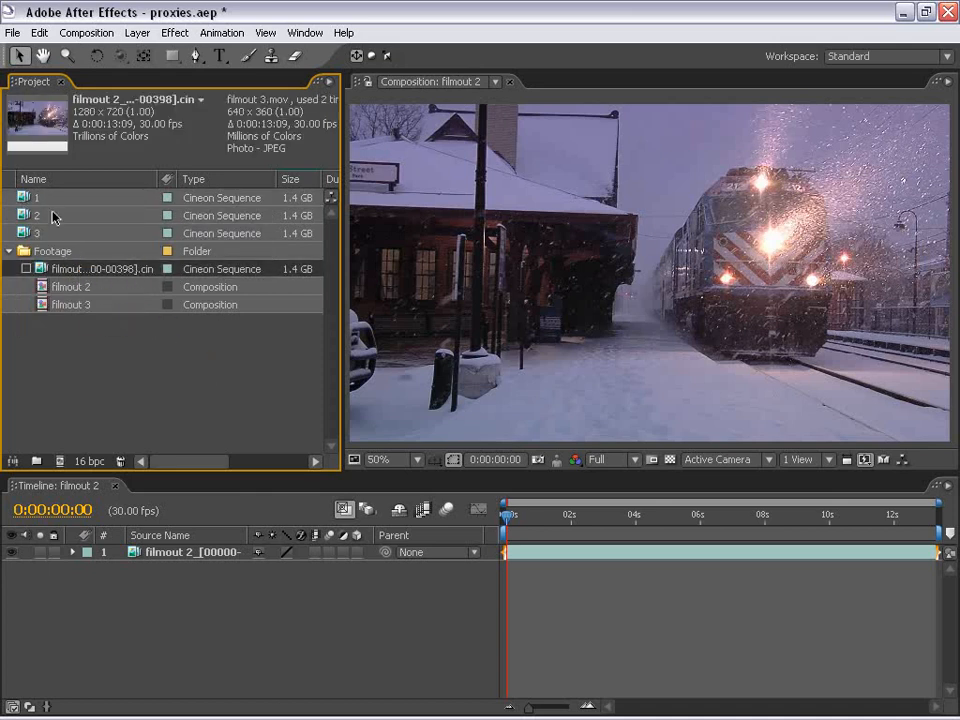
Step: Create a movie proxy render for each of the sequences 1, 2 and 3
left_click(30, 198)
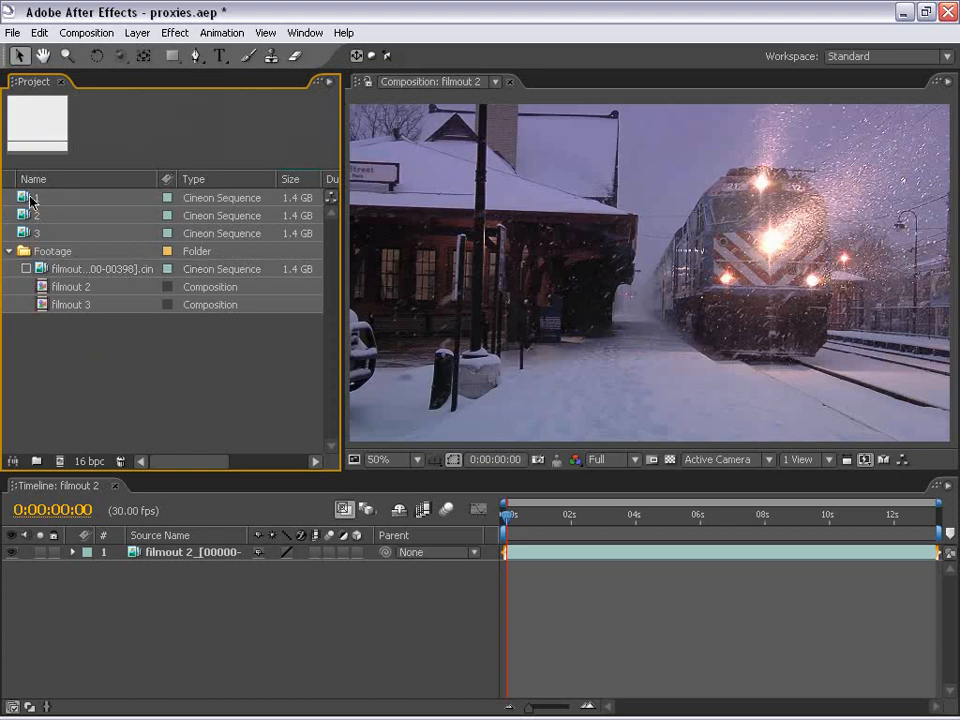
right_click(33, 199)
mouse_move(150, 209)
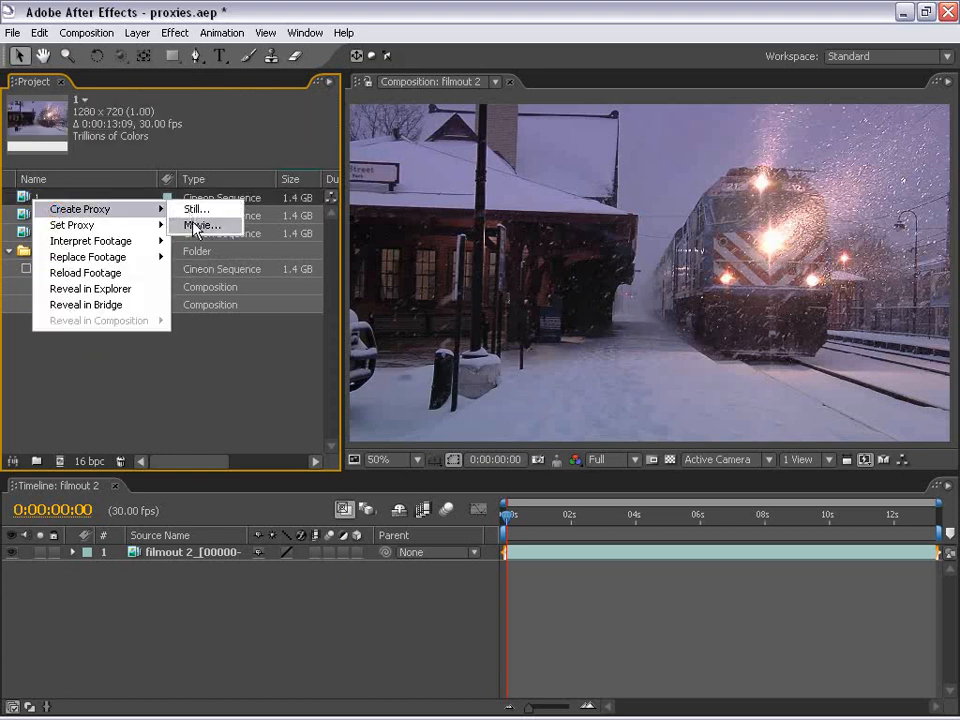
left_click(200, 225)
right_click(33, 215)
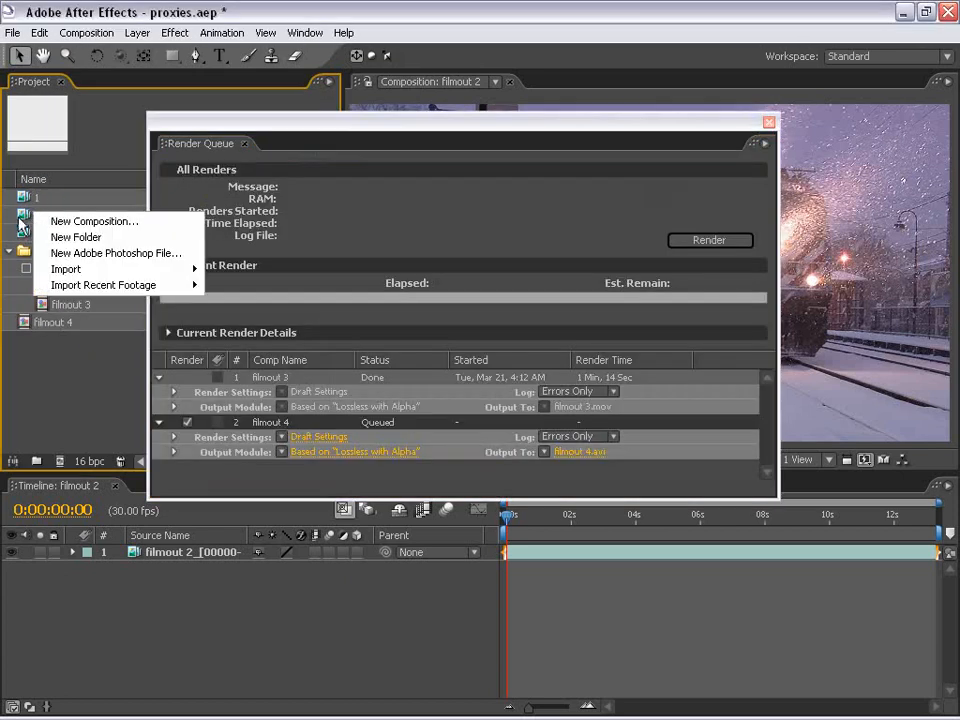
right_click(20, 218)
mouse_move(100, 227)
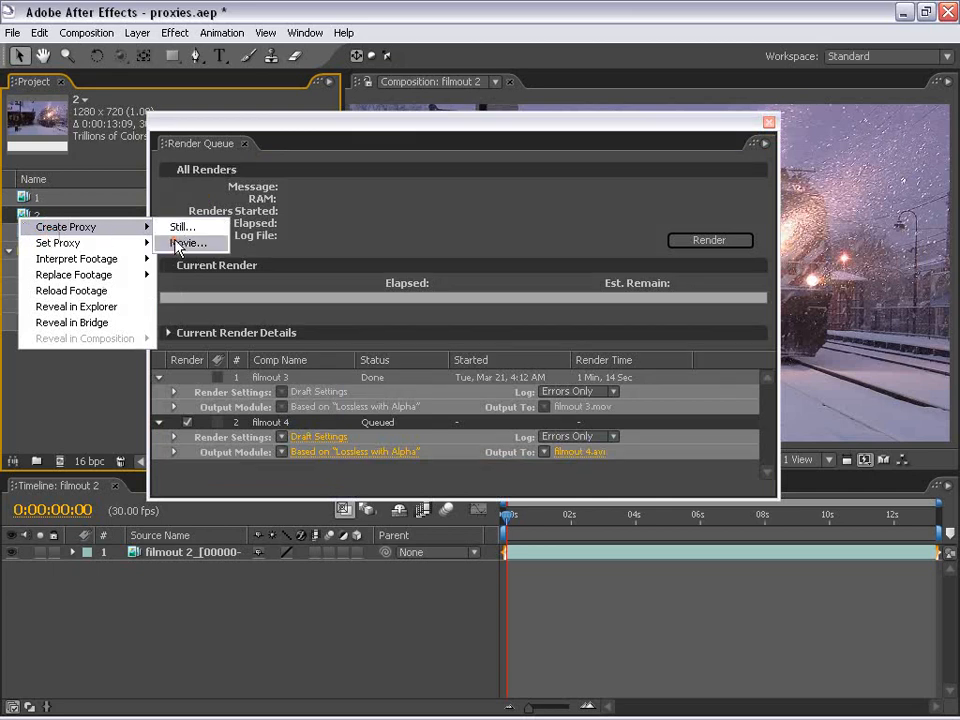
left_click(180, 243)
right_click(25, 240)
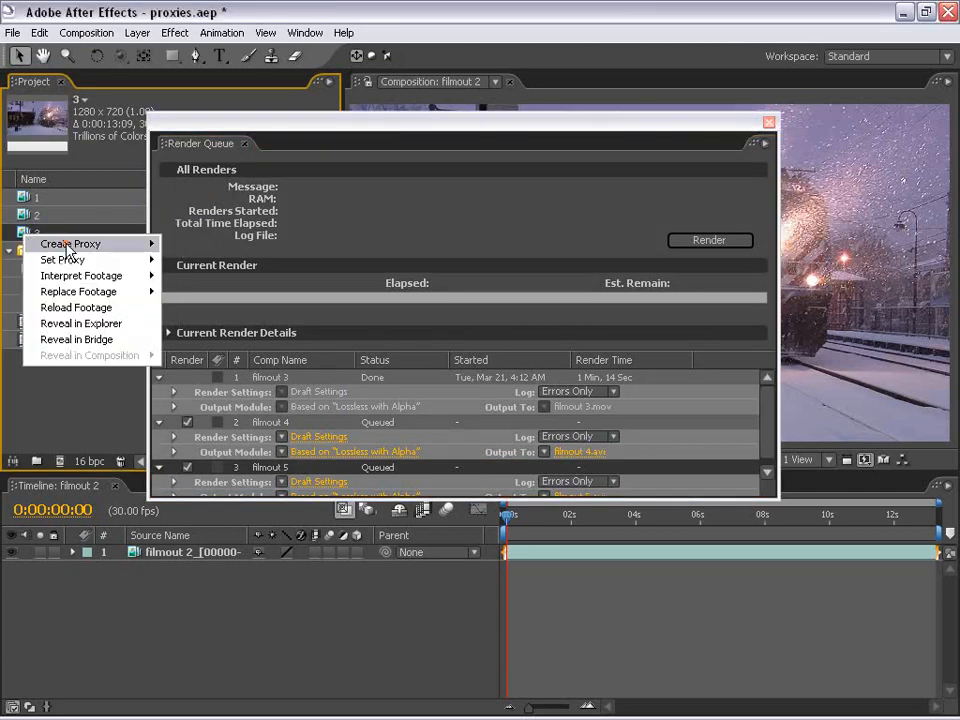
mouse_move(100, 243)
left_click(182, 259)
Step: Reposition and enlarge the Render Queue window so that all queued proxy renders fit in the list
left_click_drag(298, 128, 320, 81)
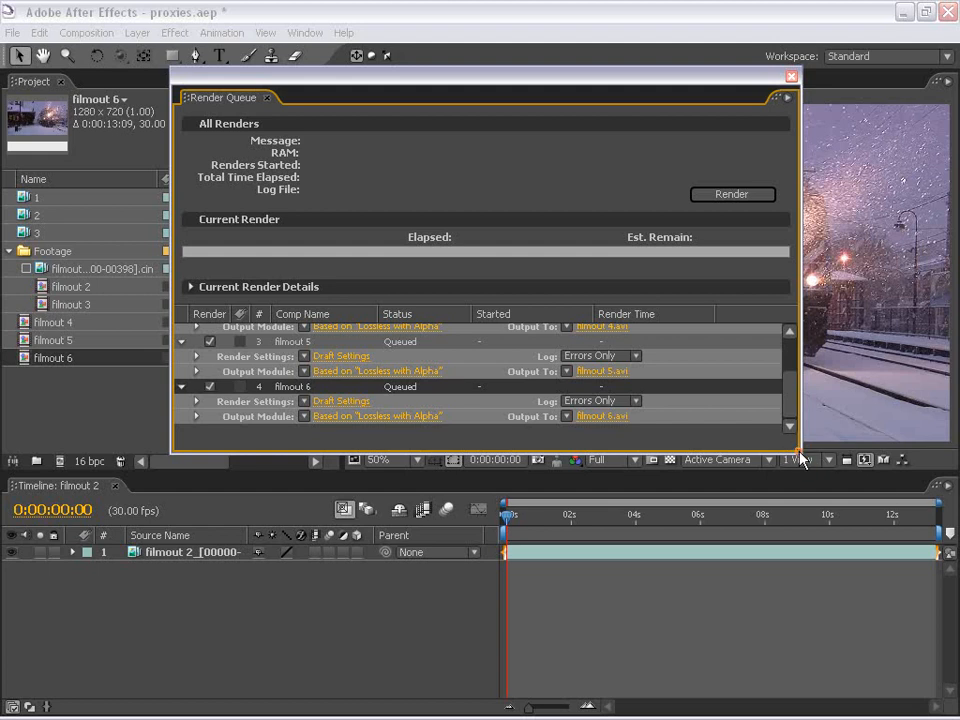
left_click_drag(797, 454, 853, 643)
left_click(294, 381)
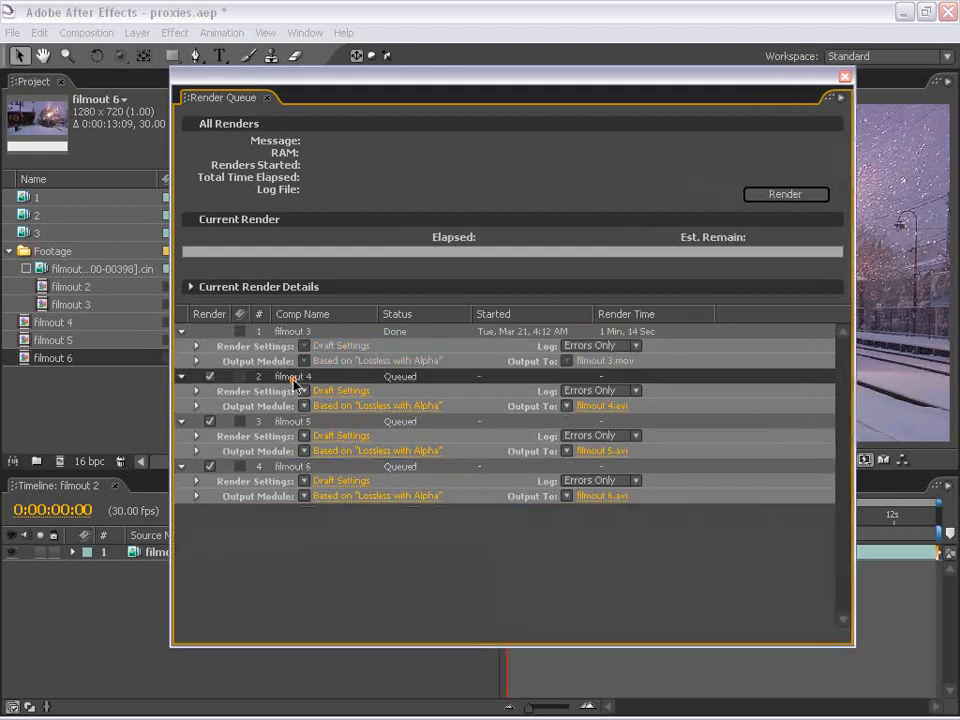
left_click(300, 420)
left_click(386, 583)
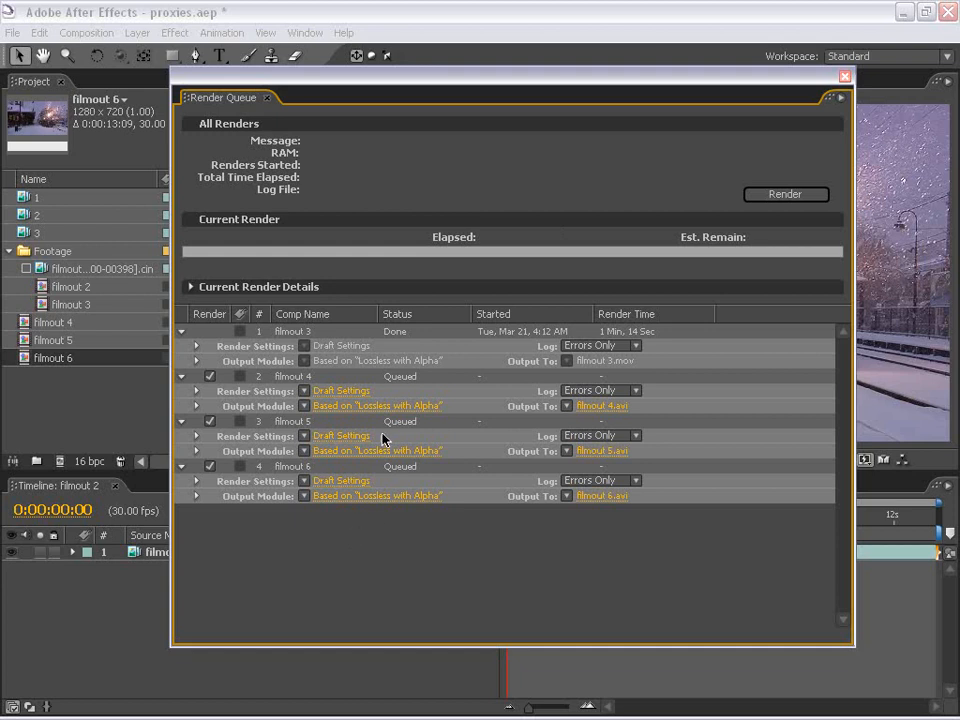
Step: Set the output module format of the filmout 4 render to QuickTime Movie
left_click(349, 406)
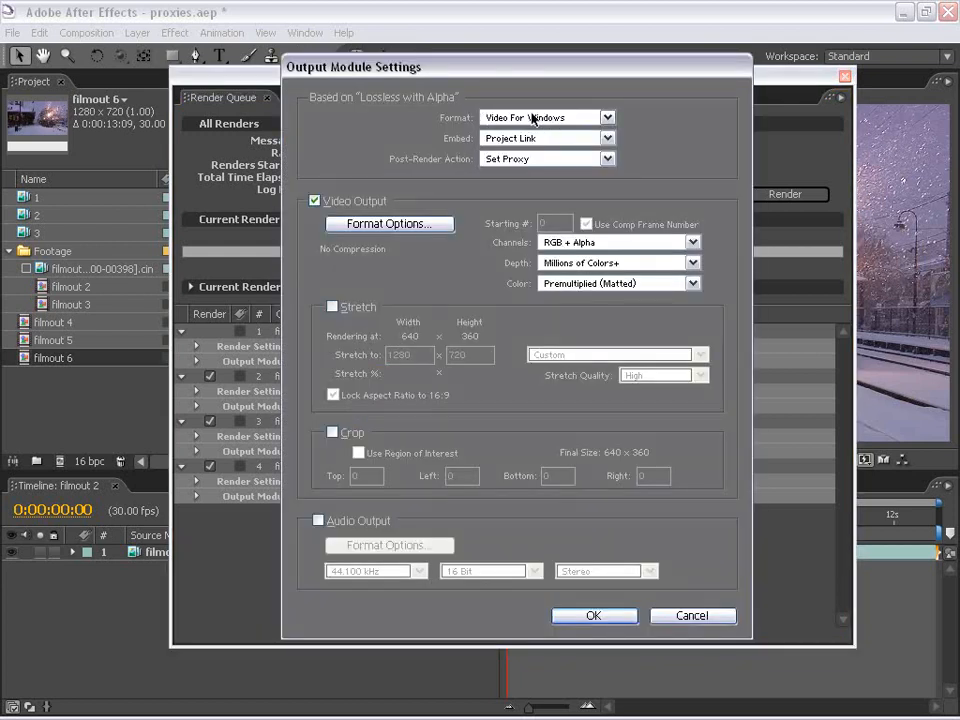
left_click(692, 615)
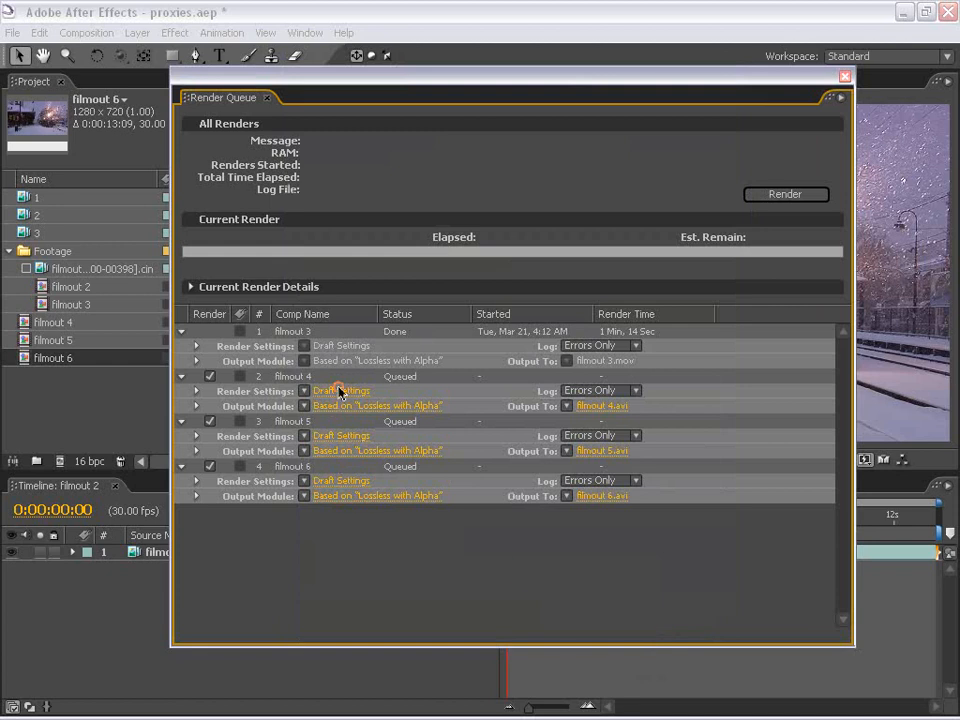
left_click(345, 406)
left_click(548, 117)
left_click(575, 532)
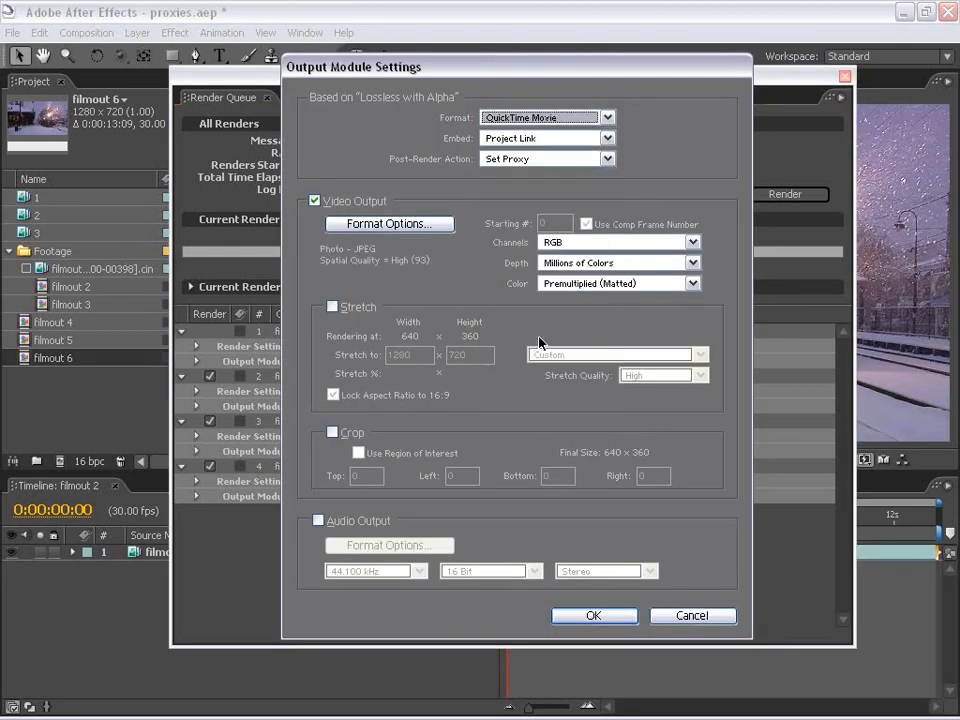
left_click(598, 615)
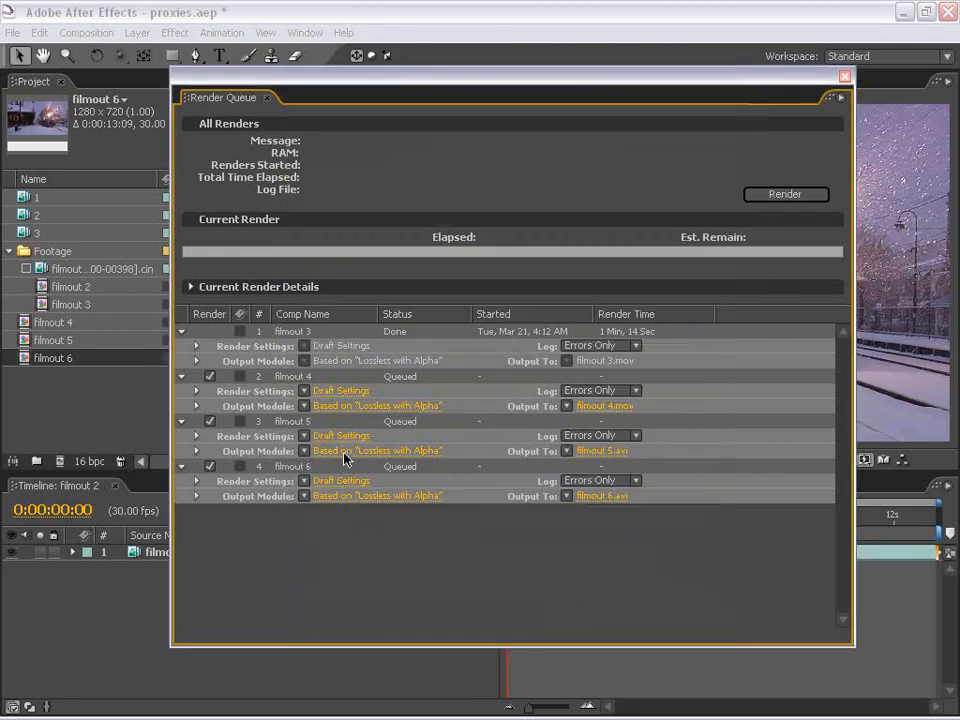
left_click(345, 451)
left_click(548, 117)
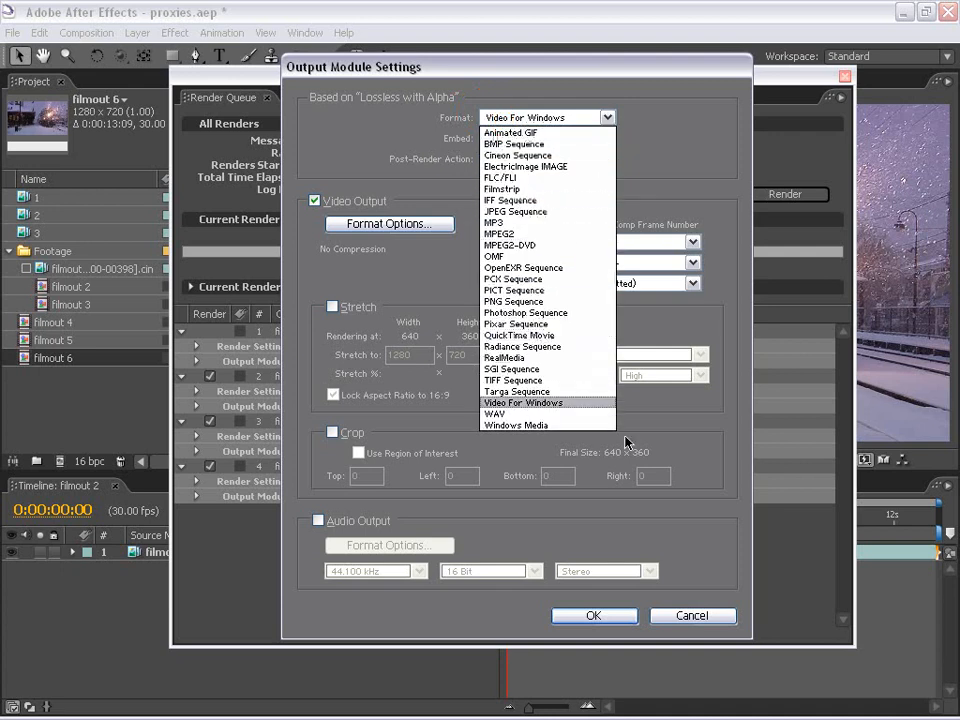
left_click(693, 616)
left_click(693, 616)
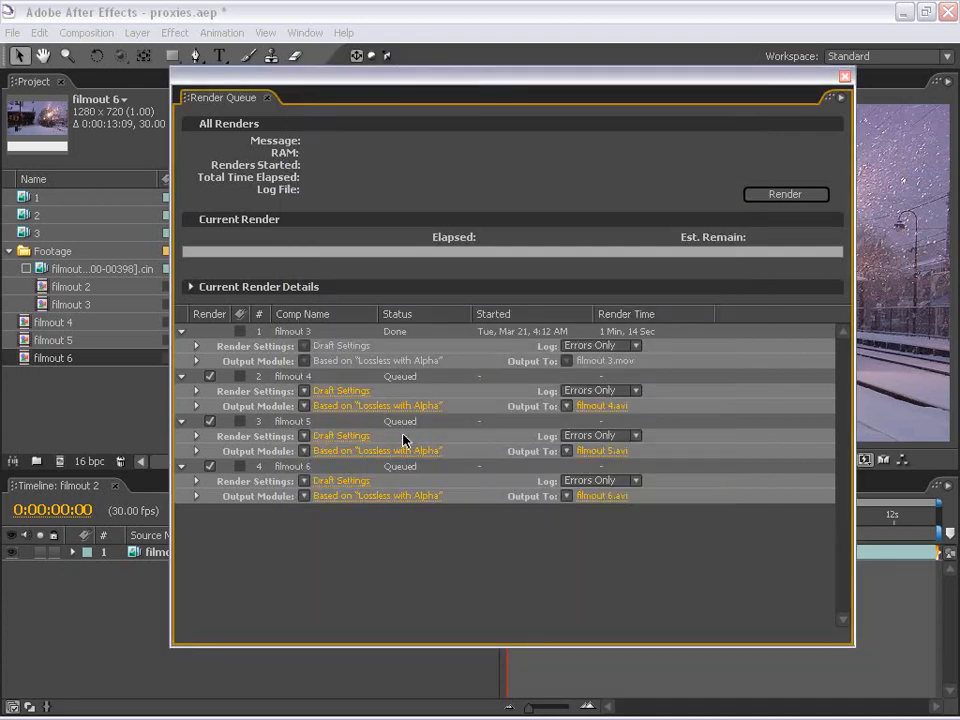
Step: Make an output module template named SUPER PROXY from the filmout 4 render, with its format set to QuickTime Movie
left_click(304, 406)
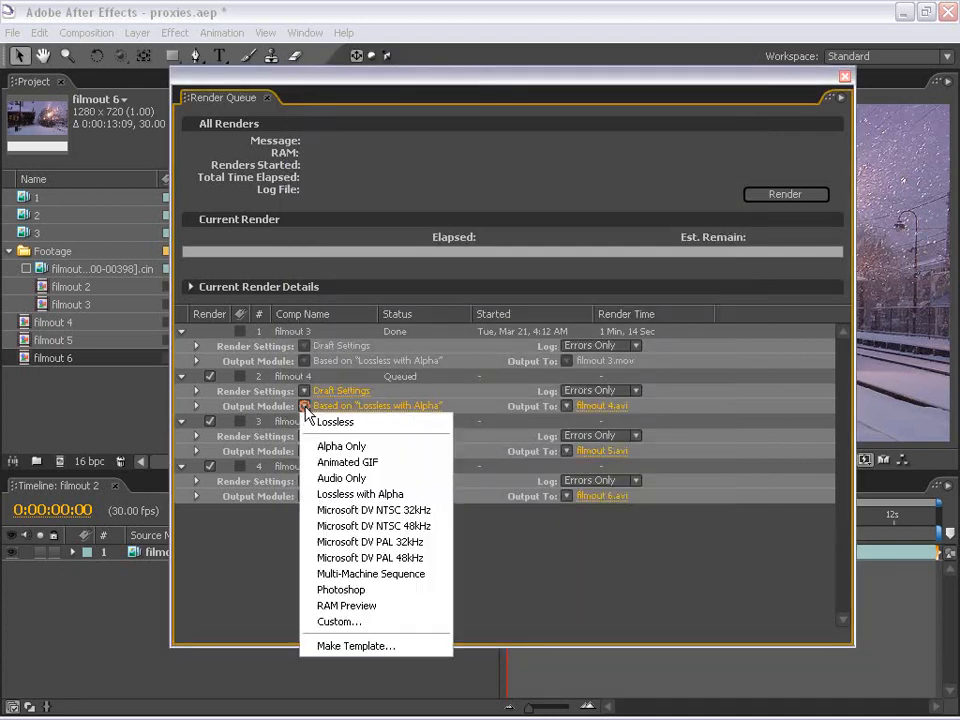
left_click(330, 646)
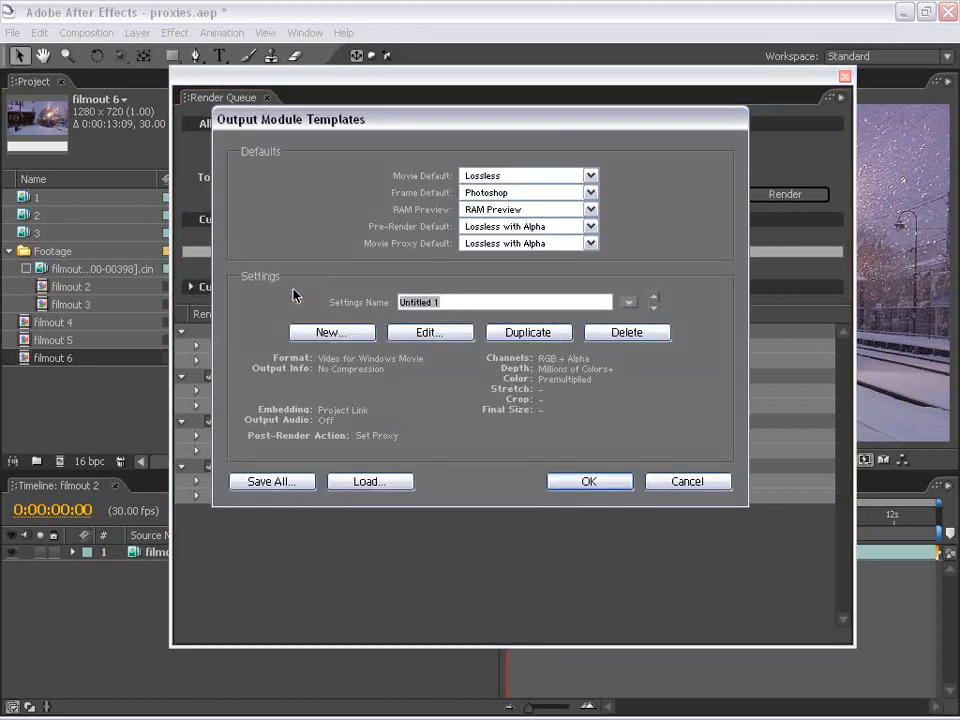
type("SUPER PROXY")
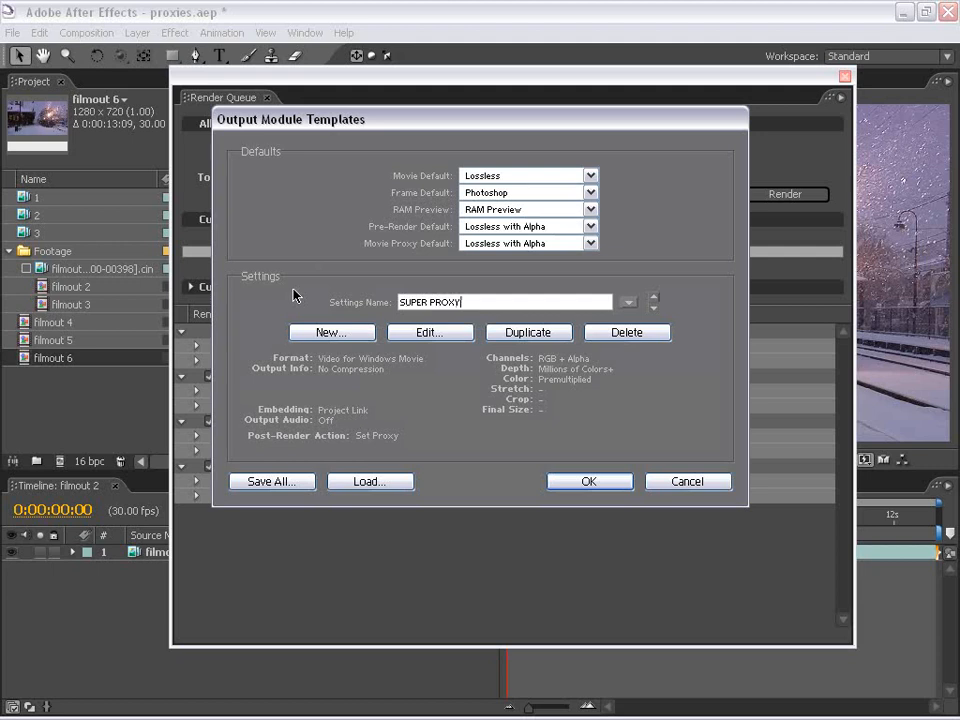
left_click(430, 332)
left_click(521, 118)
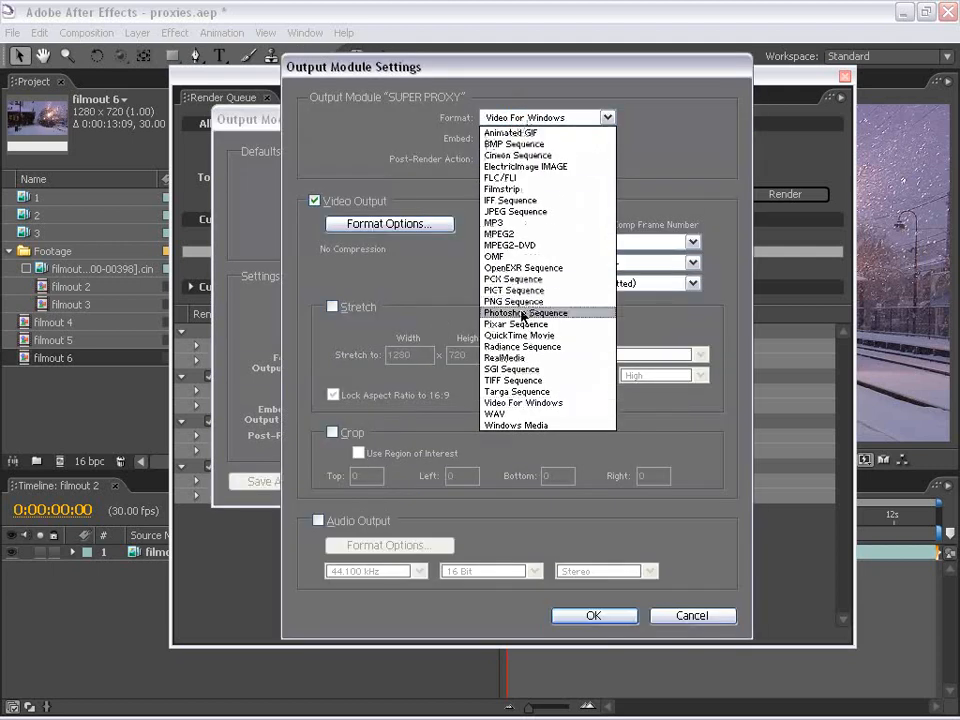
left_click(518, 335)
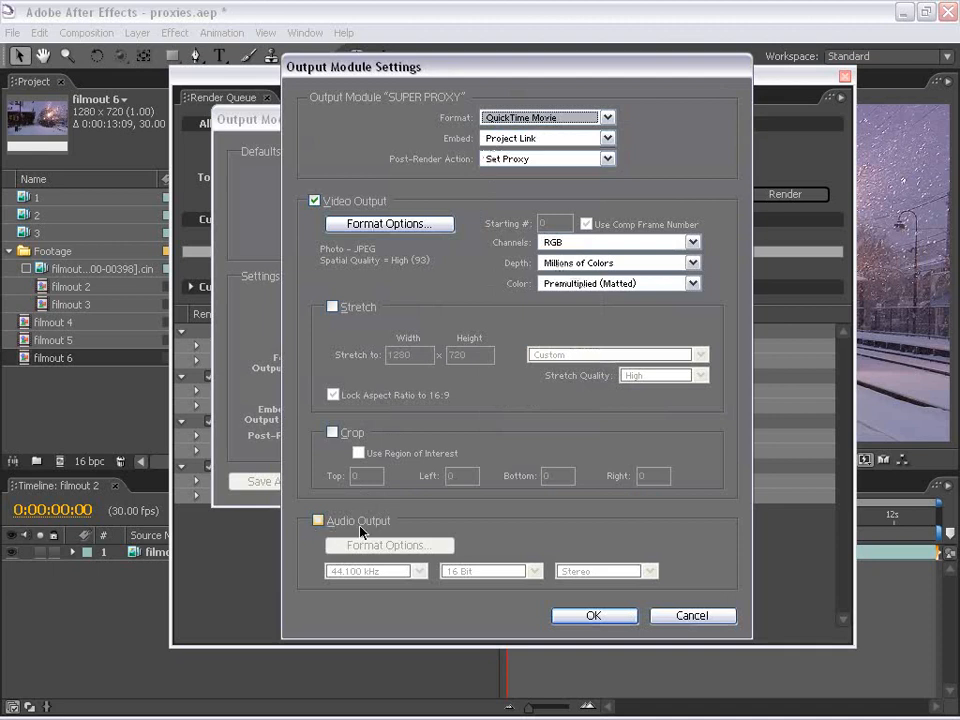
left_click(600, 619)
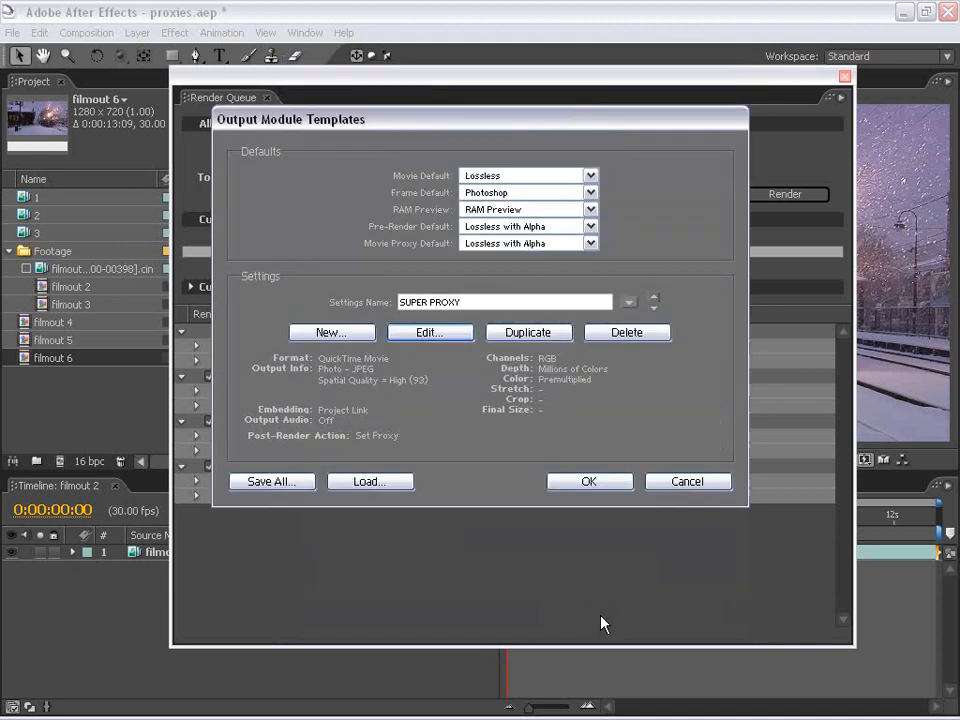
left_click(587, 483)
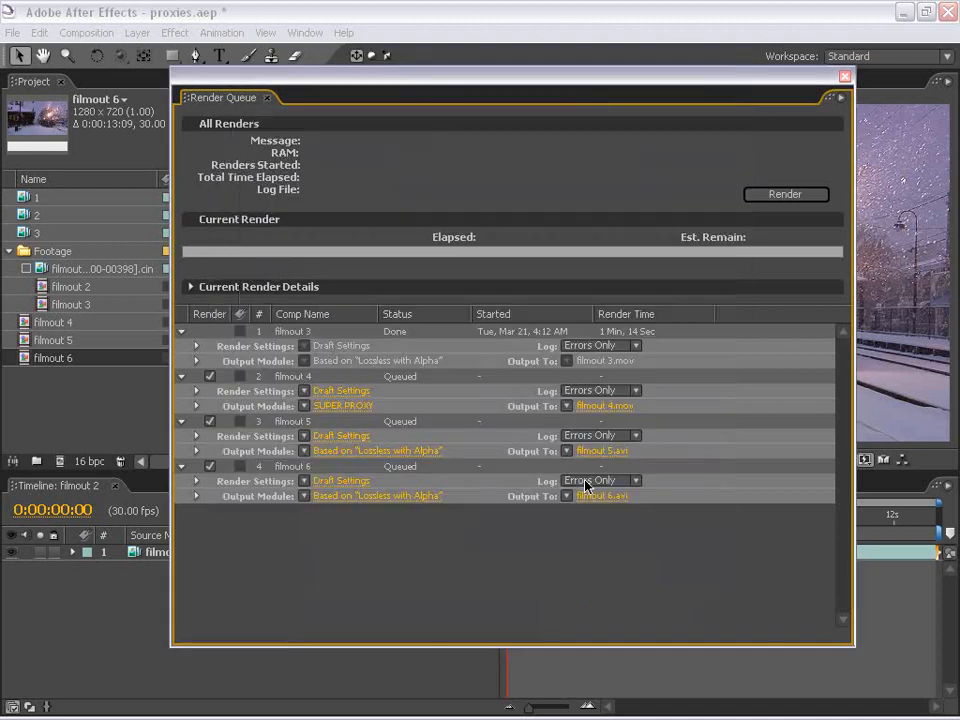
Step: Duplicate the filmout 6 render item twice in the render queue
left_click(262, 452)
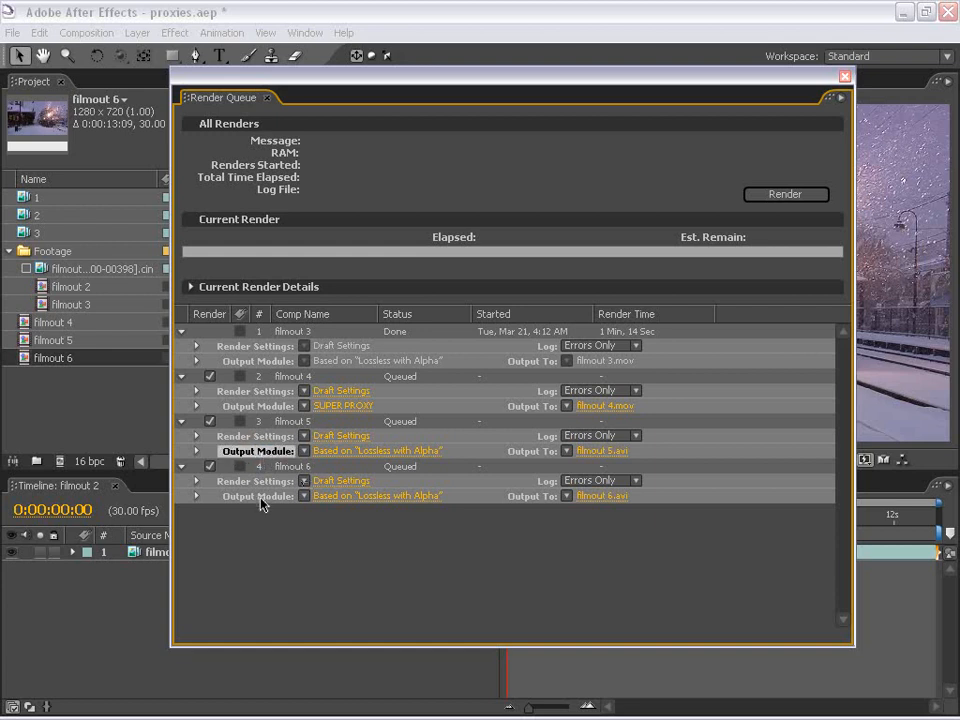
left_click(261, 498, "shift")
left_click(279, 537)
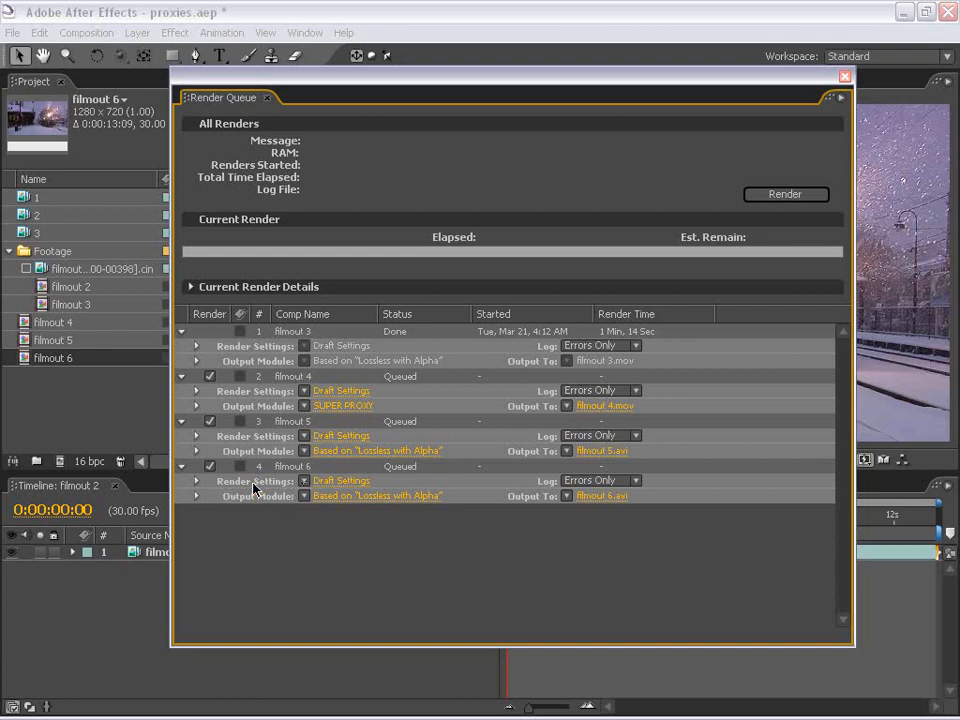
left_click(283, 465)
key("ctrl+d")
key("ctrl+d")
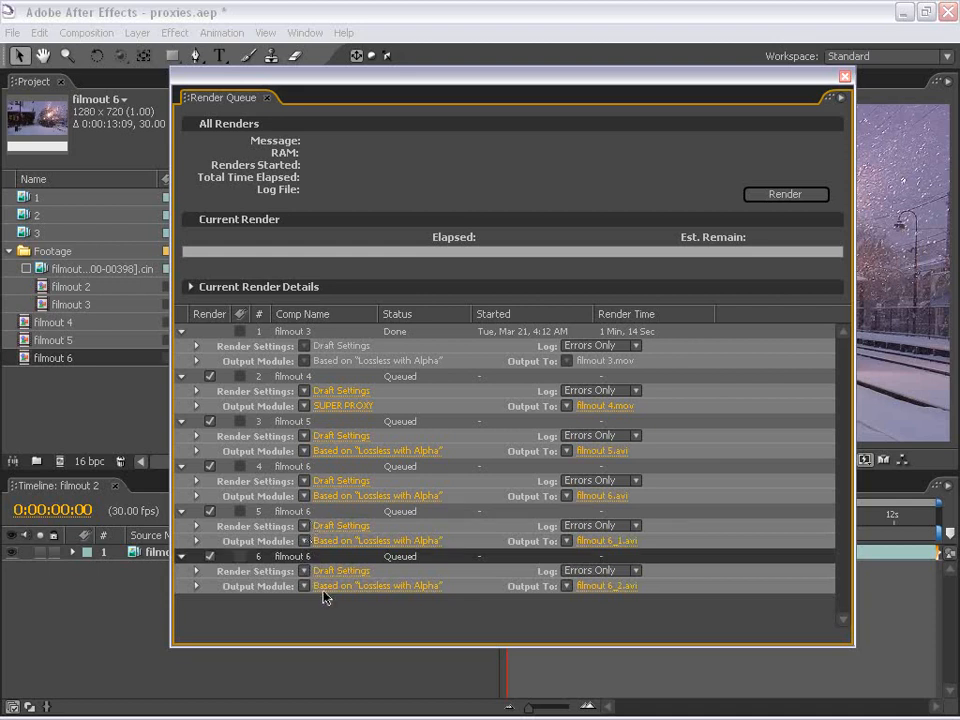
Step: Apply the SUPER PROXY template to the output modules of the filmout 5 render and all three filmout 6 renders
left_click(259, 451)
left_click(266, 588, "shift")
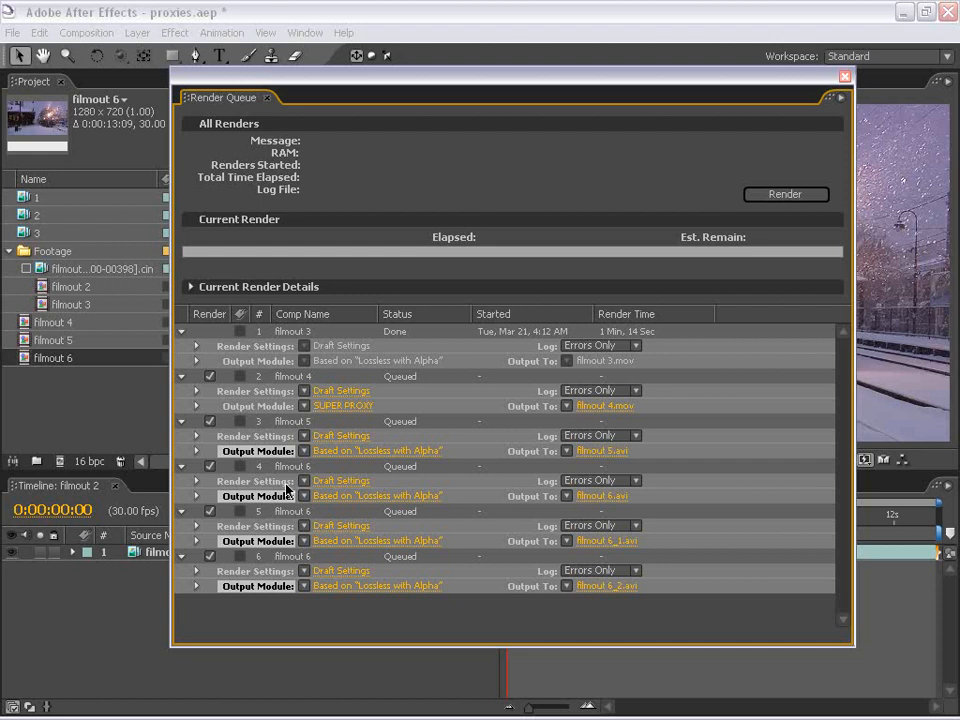
left_click(305, 452)
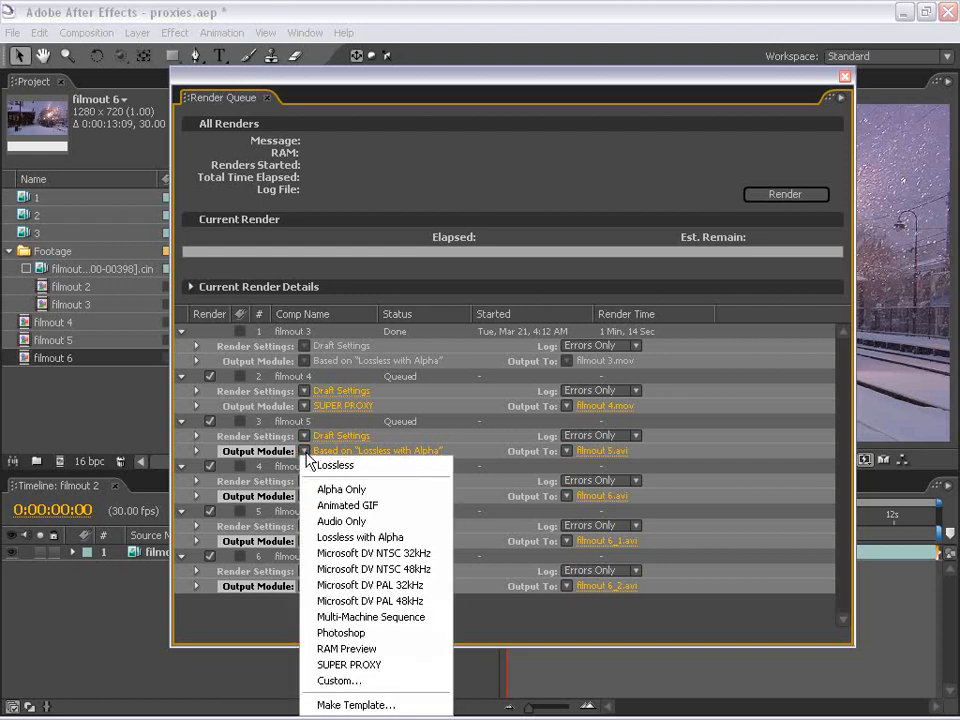
left_click(372, 665)
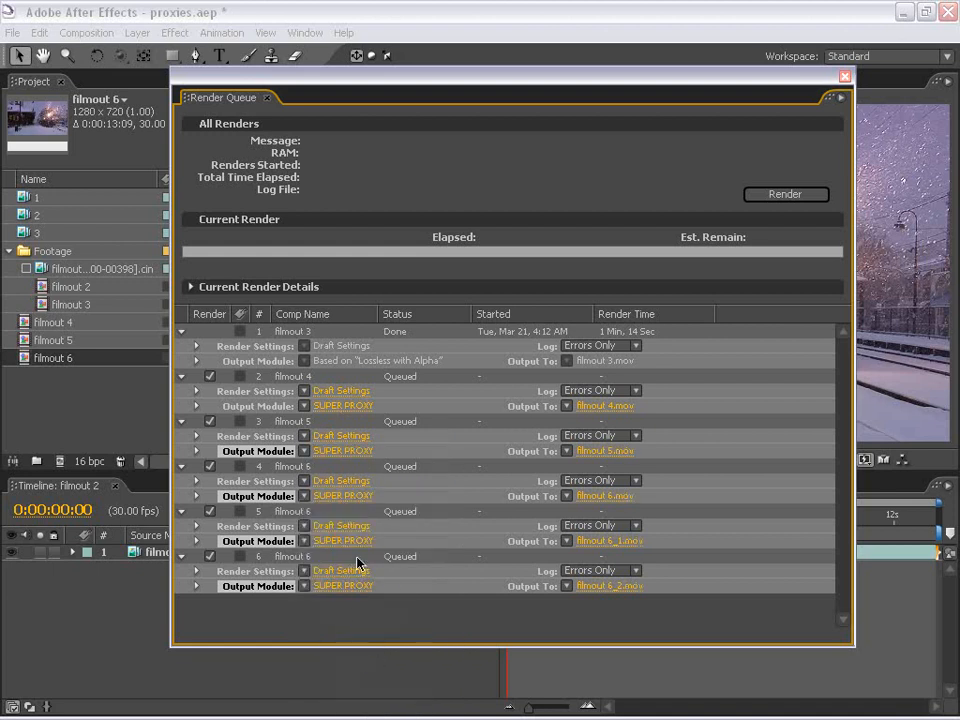
left_click(369, 625)
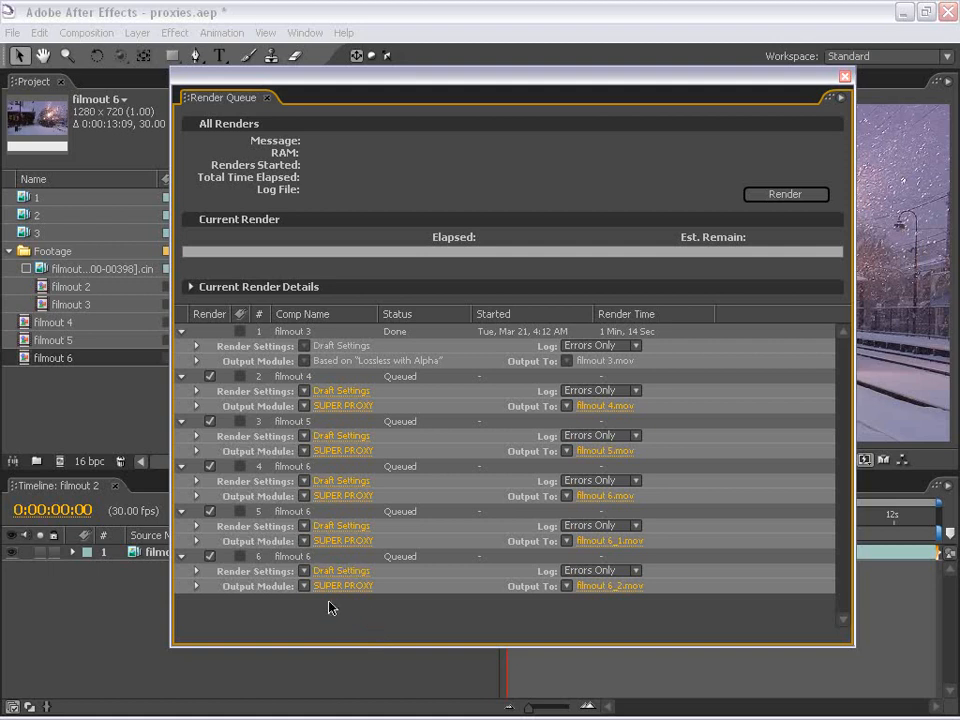
left_click(287, 343)
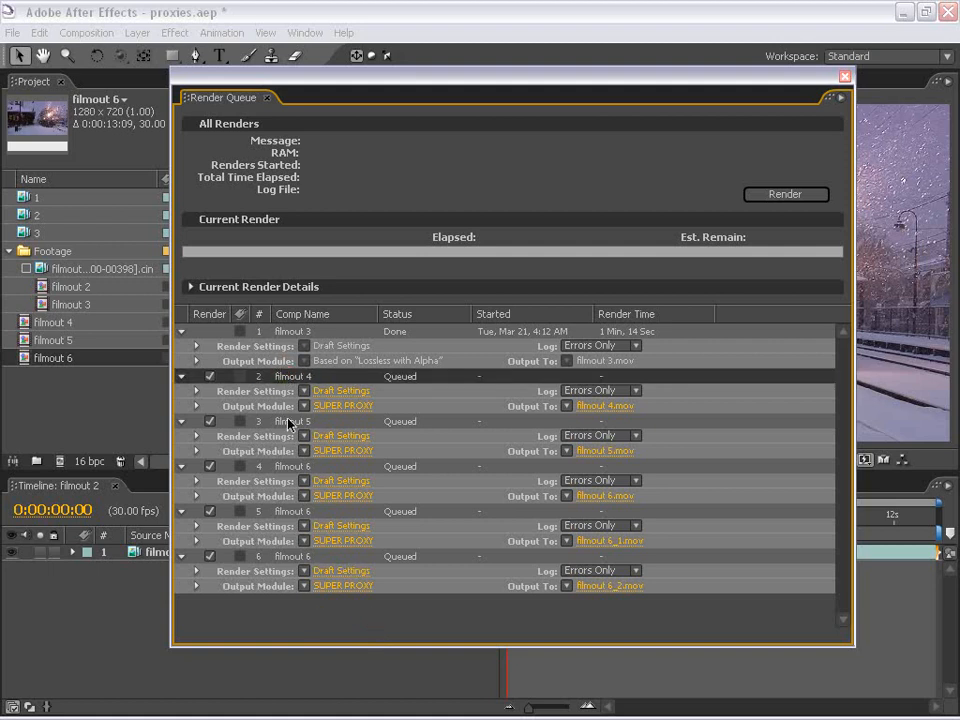
Step: Remove the queued filmout 4, filmout 5 and three filmout 6 renders from the render queue
left_click(291, 557)
key("Delete")
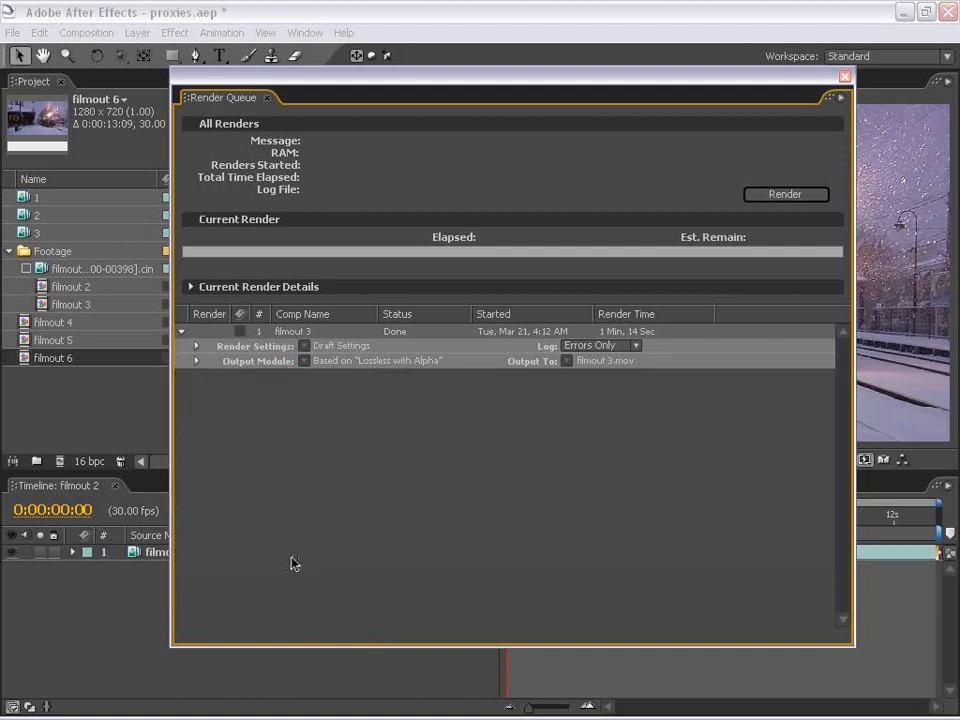
Step: Set the Movie Proxy Default in the output module templates to SUPER PROXY
left_click(38, 33)
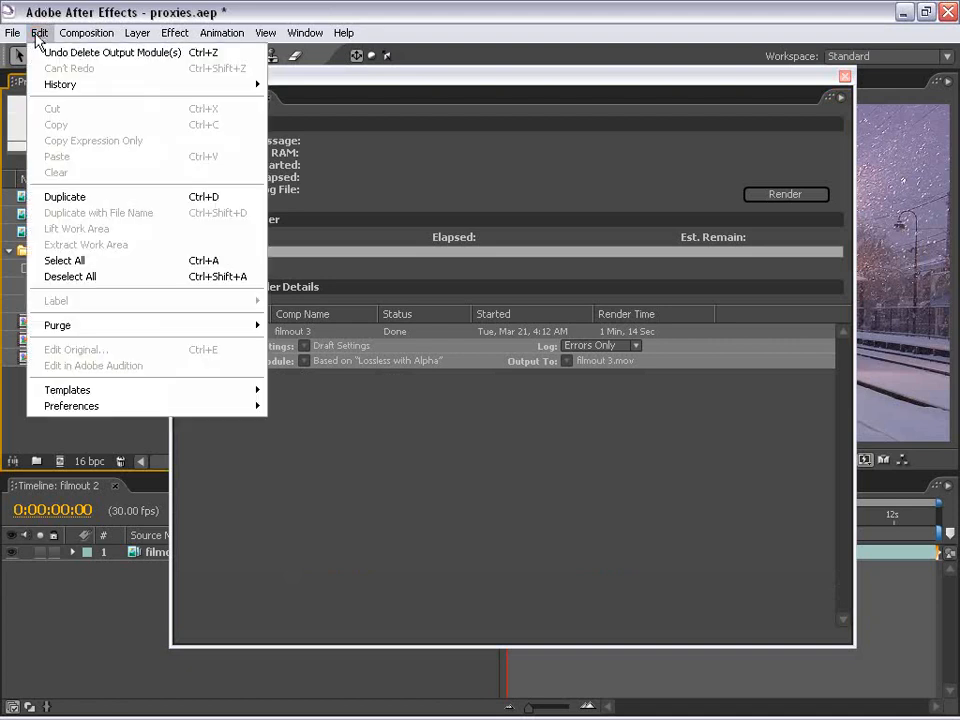
left_click(174, 390)
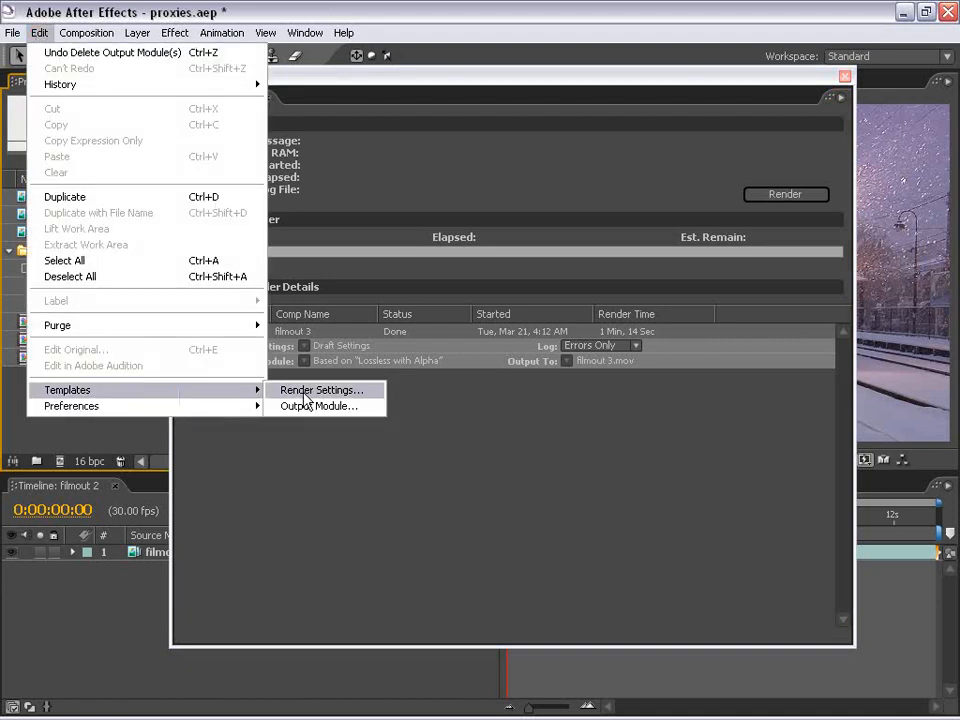
left_click(335, 410)
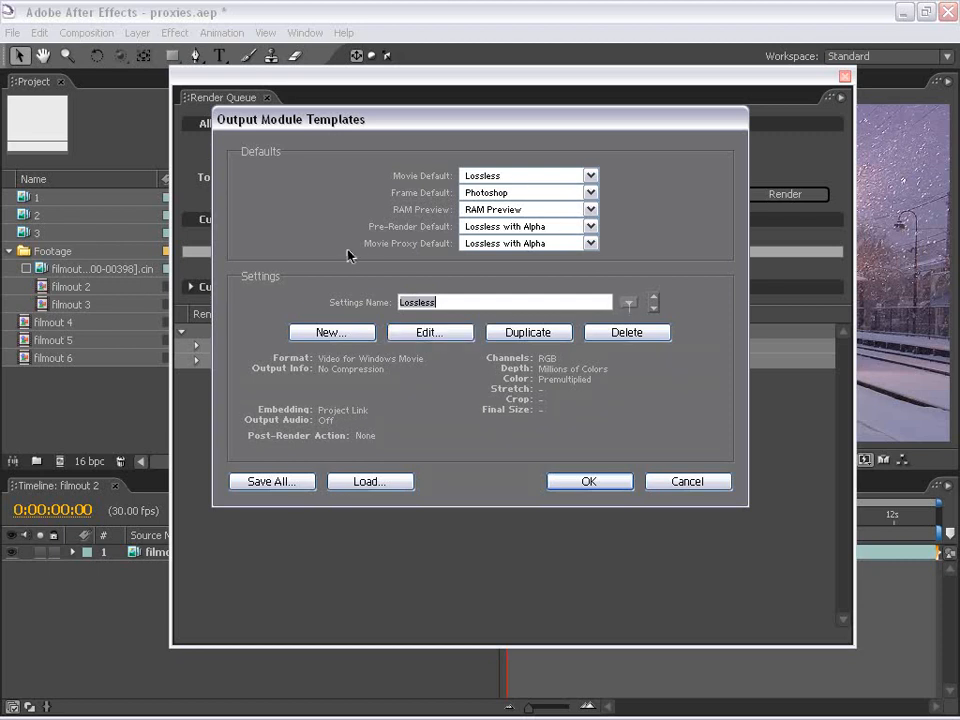
left_click(514, 246)
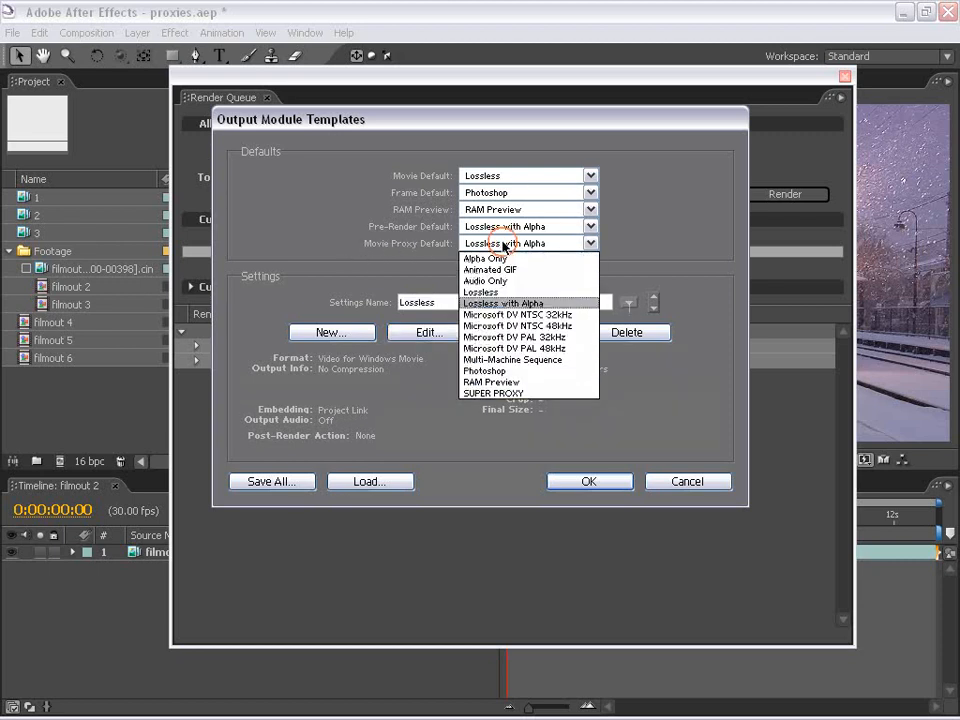
left_click(539, 304)
left_click(555, 246)
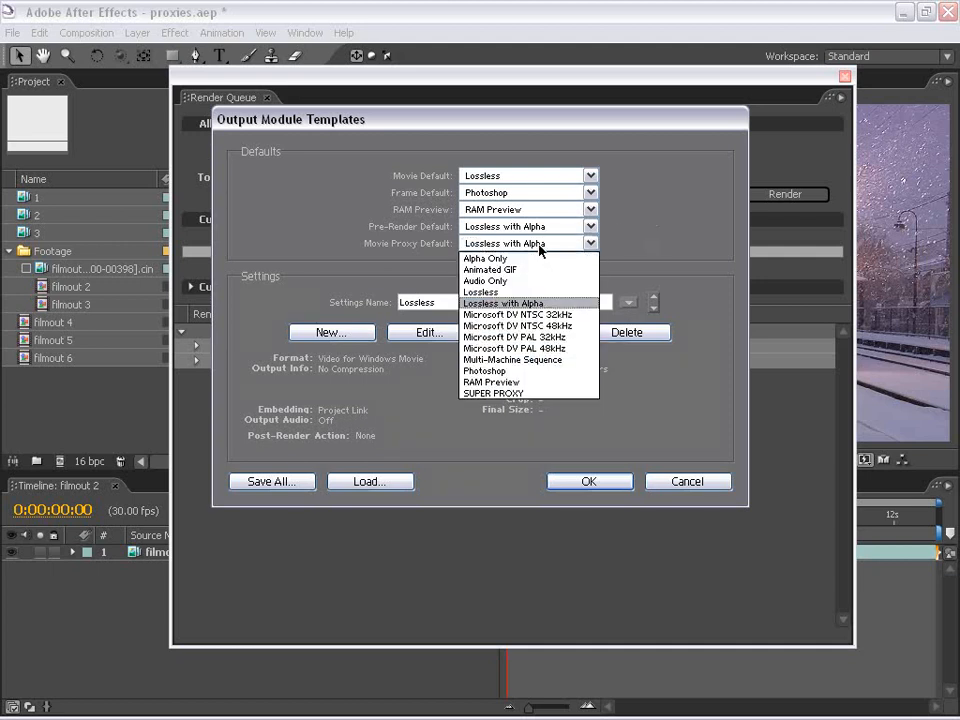
left_click(476, 394)
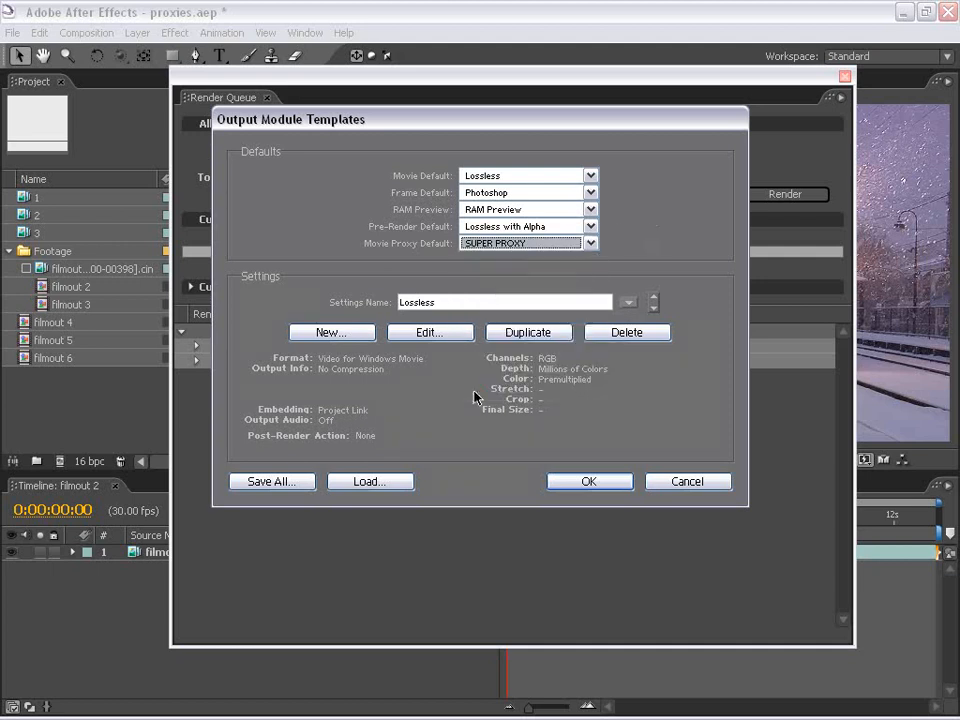
left_click(615, 486)
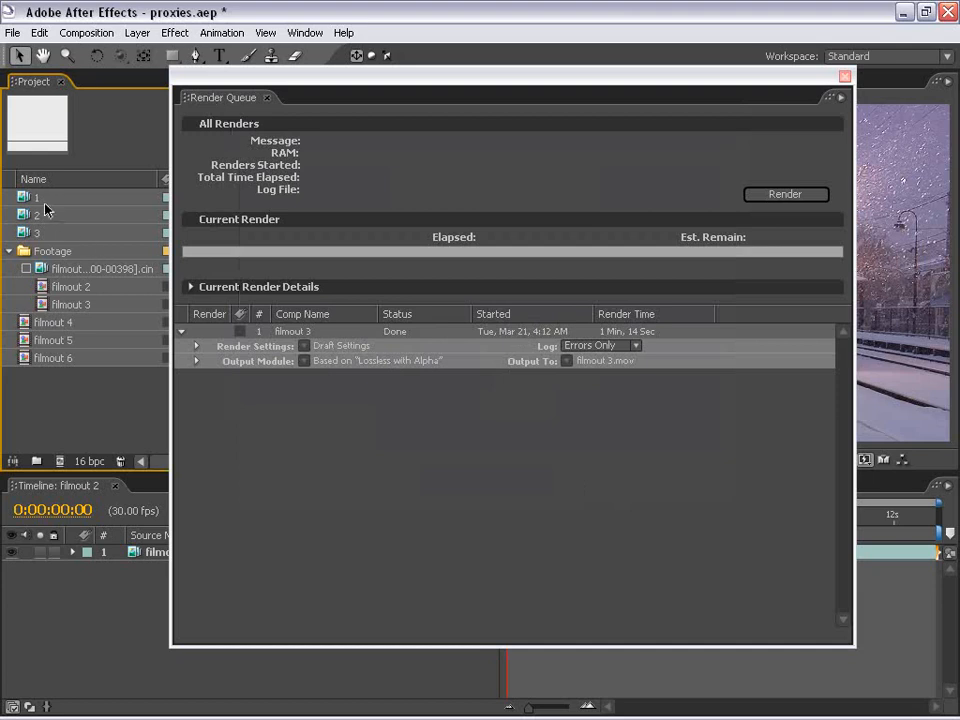
Step: Create a movie proxy for the Cineon sequence 1 and delete its filmout 7 render from the queue
left_click(20, 198)
right_click(21, 199)
mouse_move(70, 208)
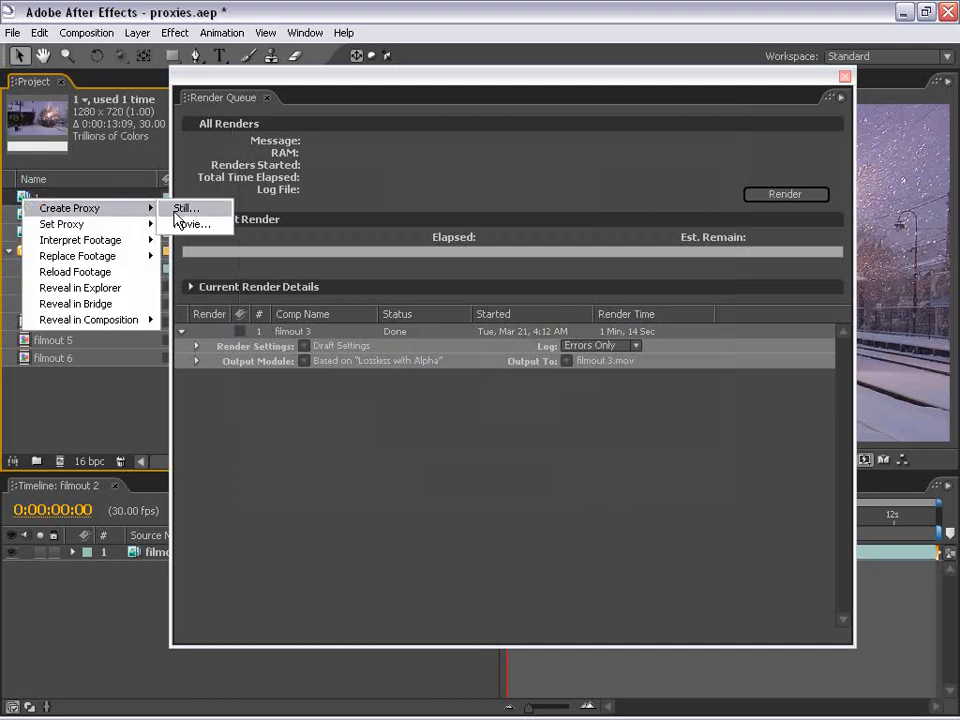
left_click(195, 224)
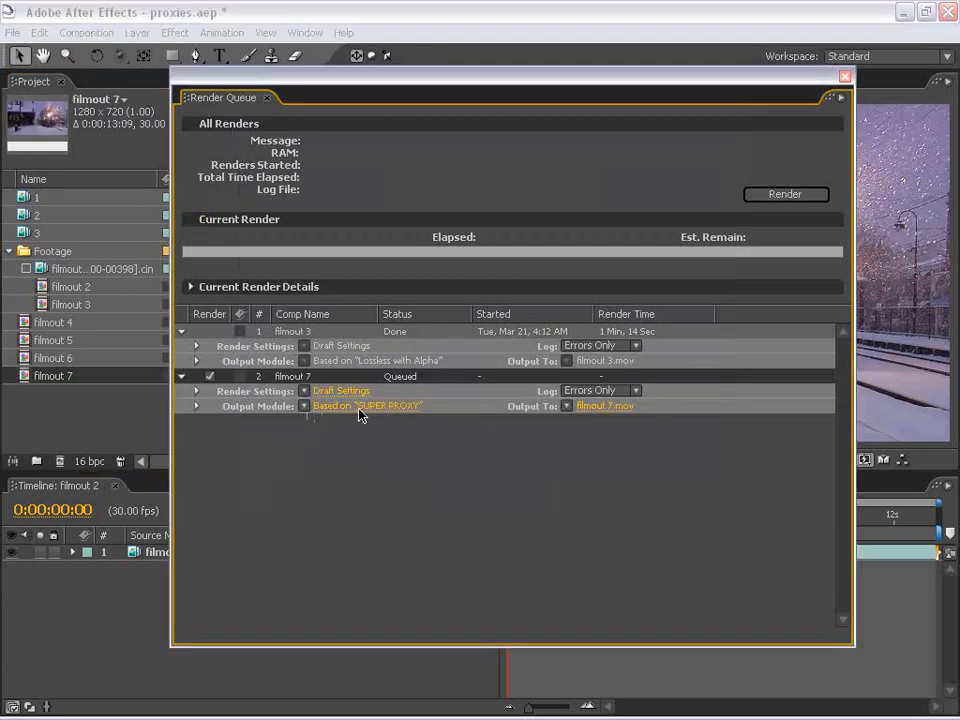
left_click(290, 378)
key("Delete")
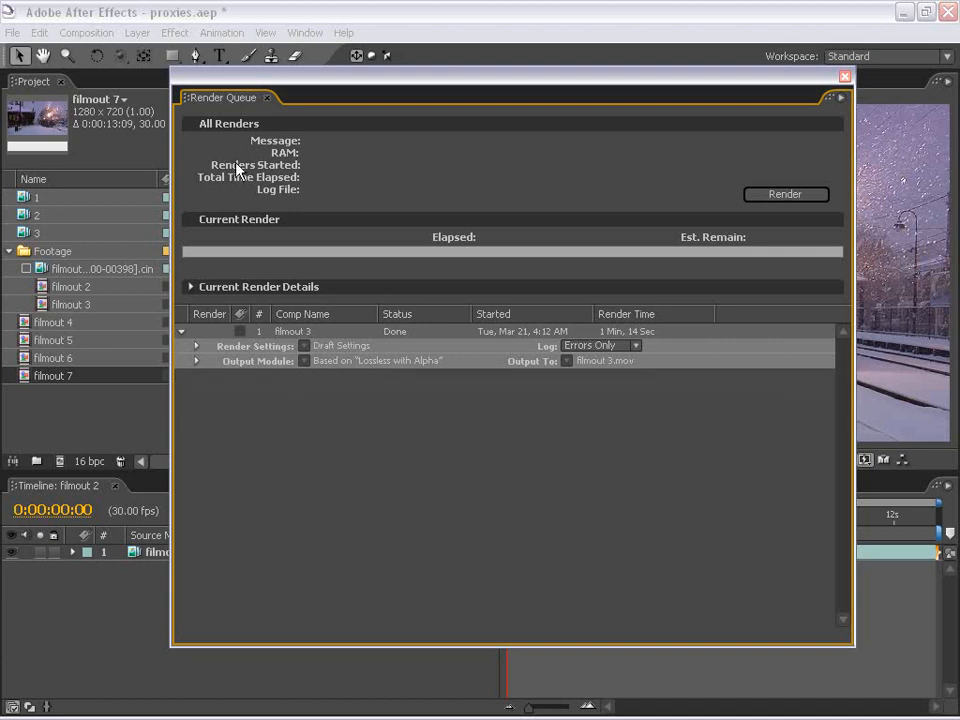
Step: Create a new output module template with the QuickTime Movie format and audio output enabled
left_click(40, 33)
mouse_move(122, 390)
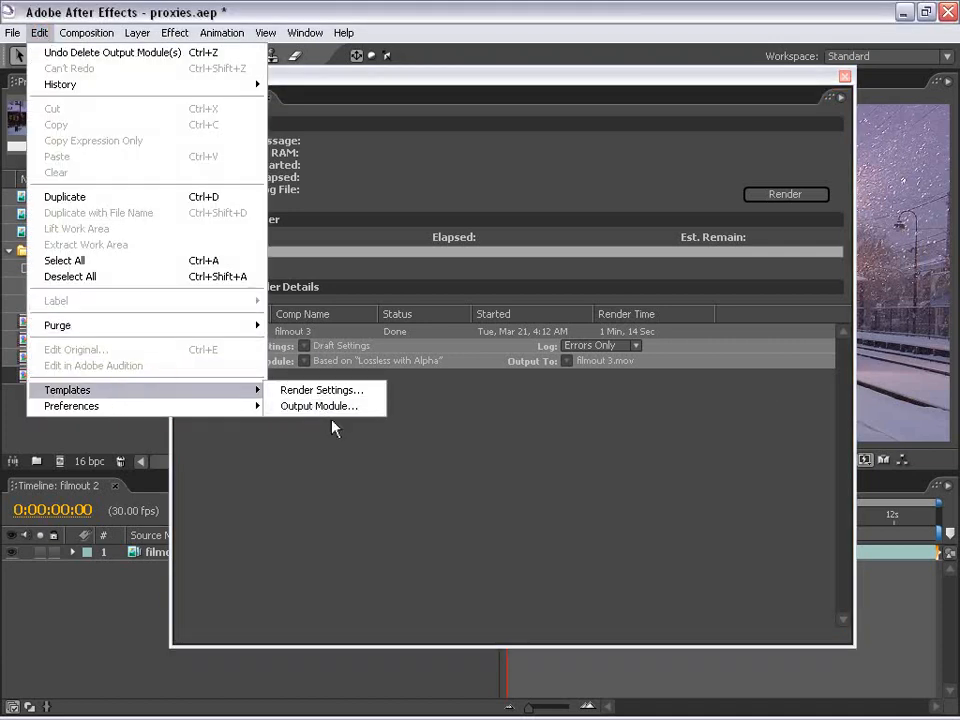
left_click(327, 408)
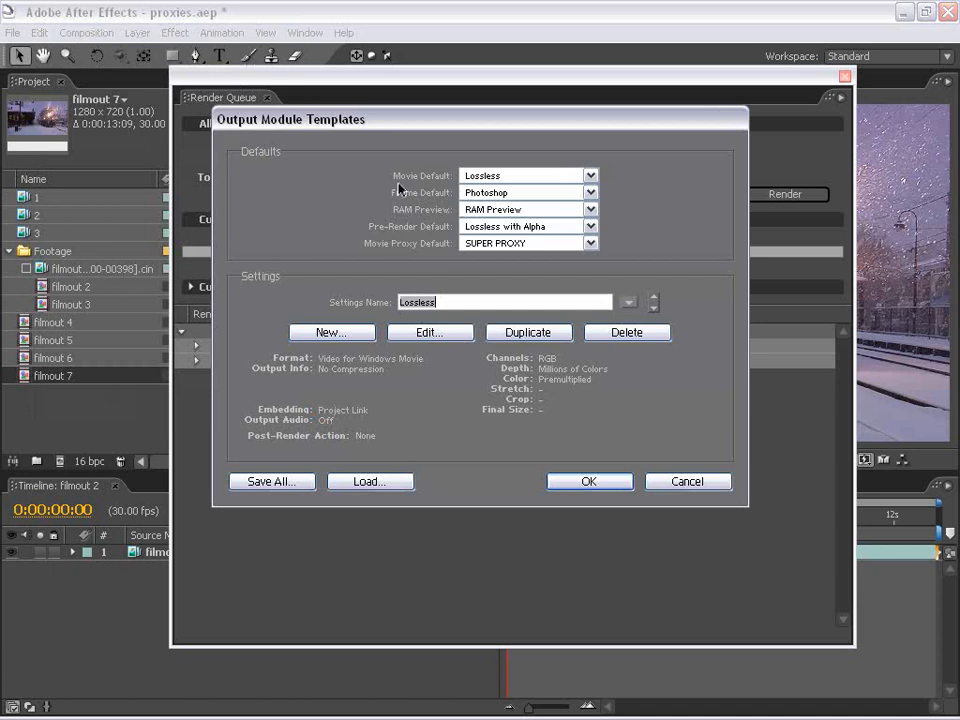
left_click(483, 179)
left_click(481, 144)
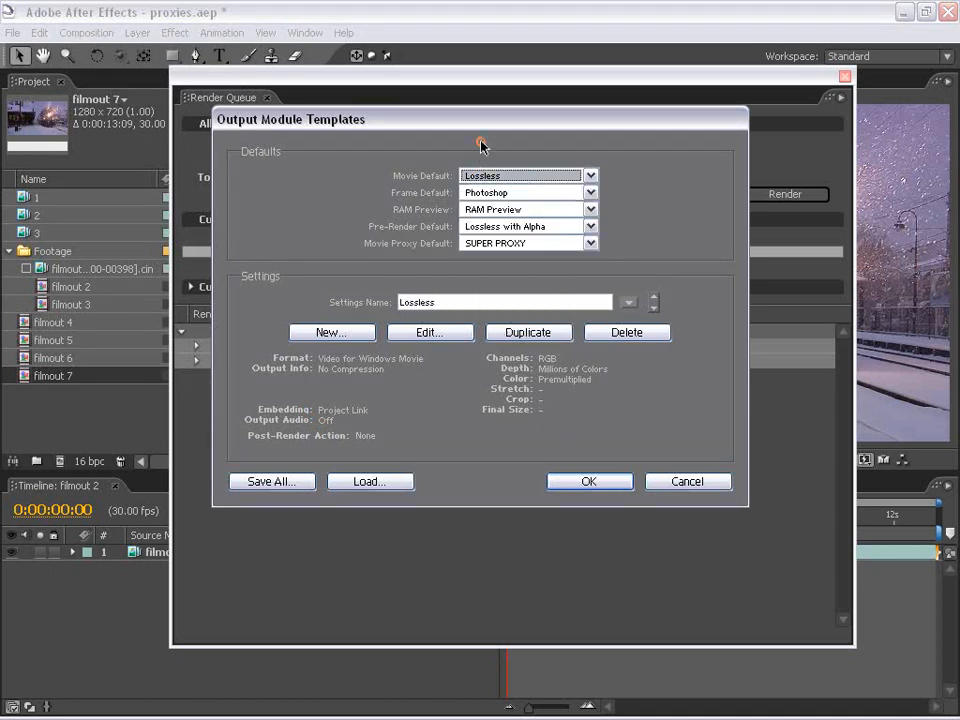
left_click(329, 333)
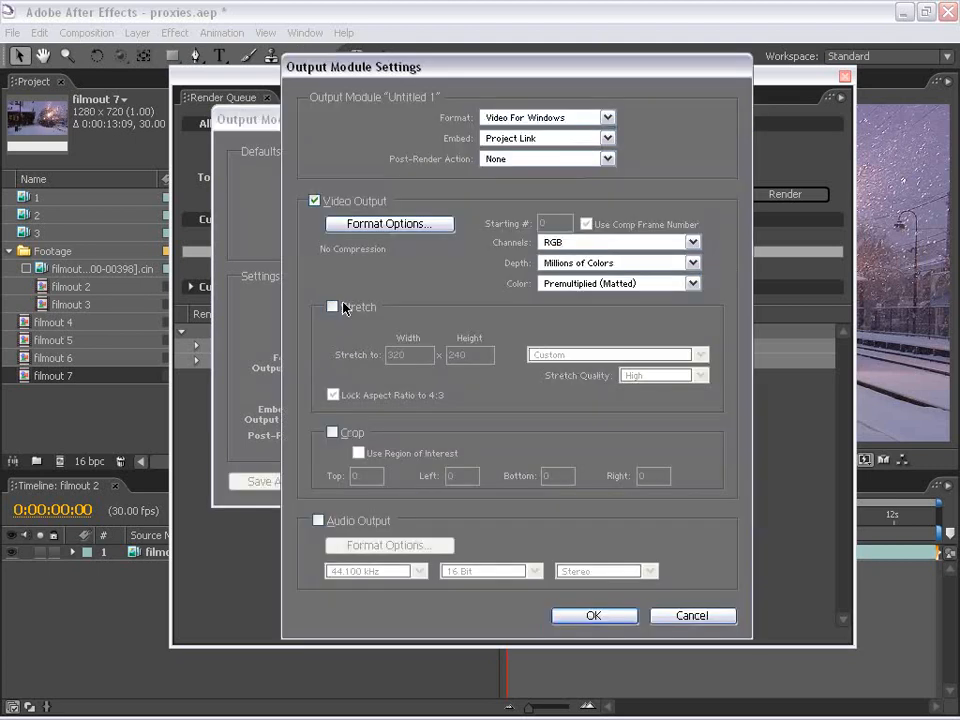
left_click(530, 118)
left_click(542, 334)
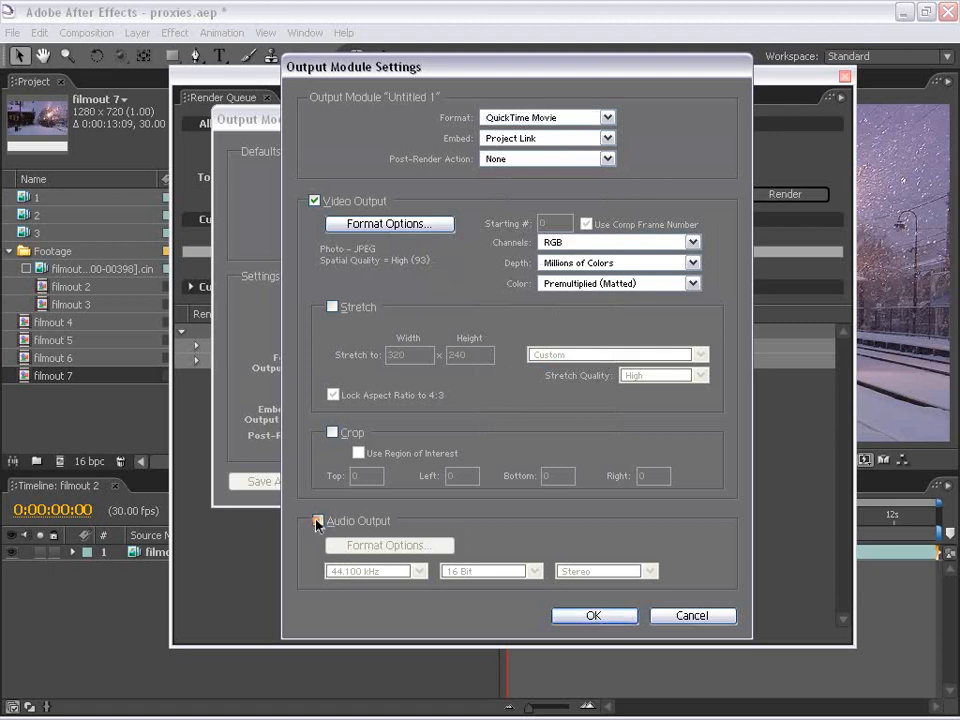
left_click(318, 520)
left_click(595, 615)
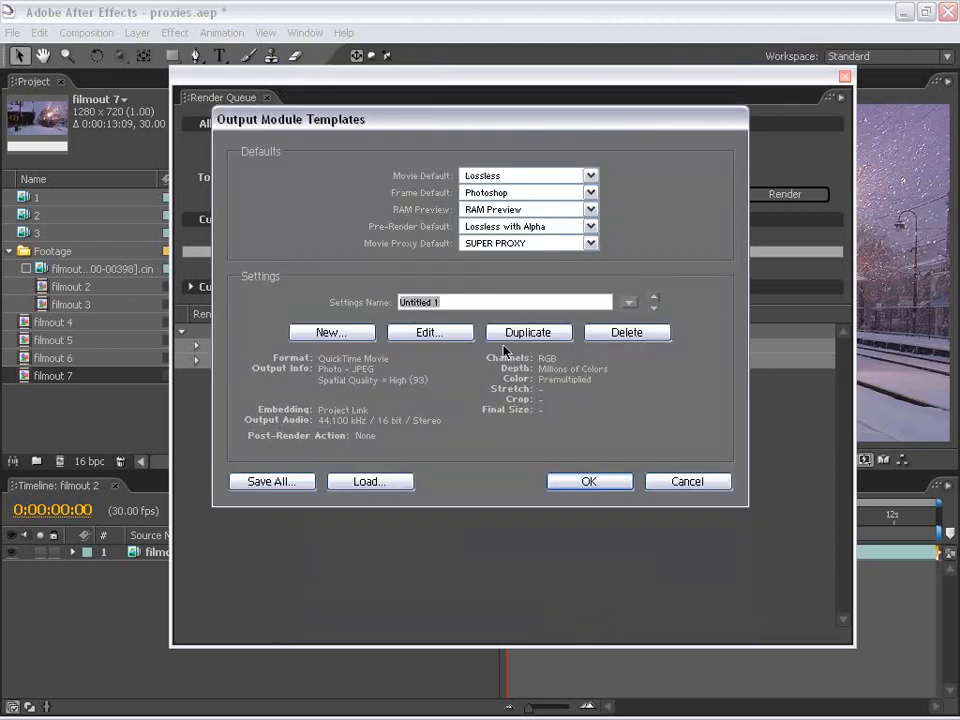
Step: Make the new output module template the Movie Default and name it QUICKTIME JPG
left_click(527, 175)
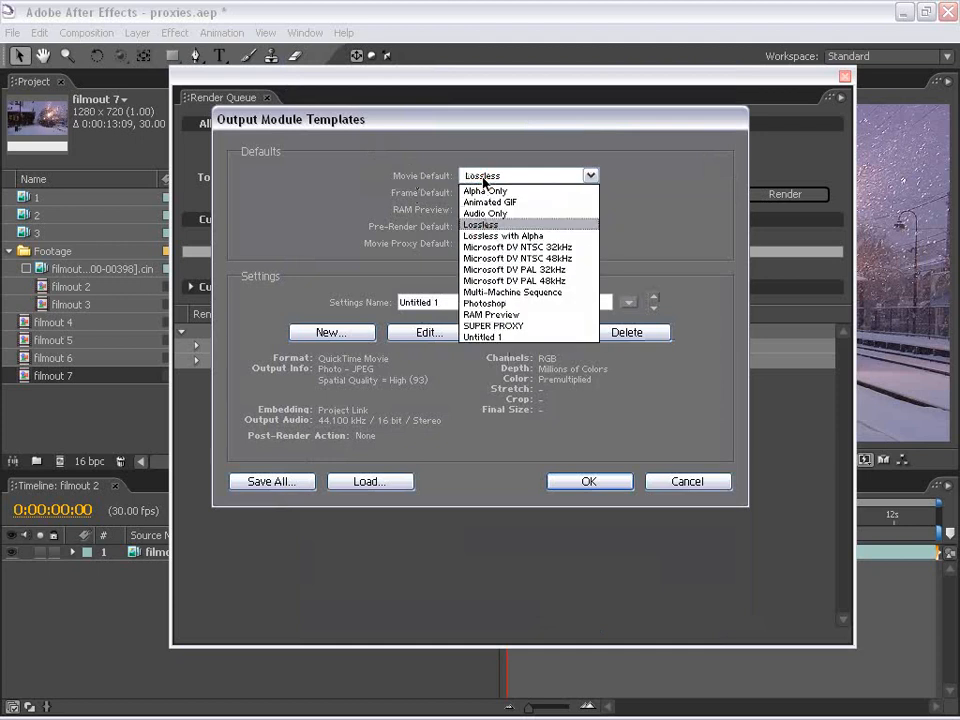
left_click(492, 337)
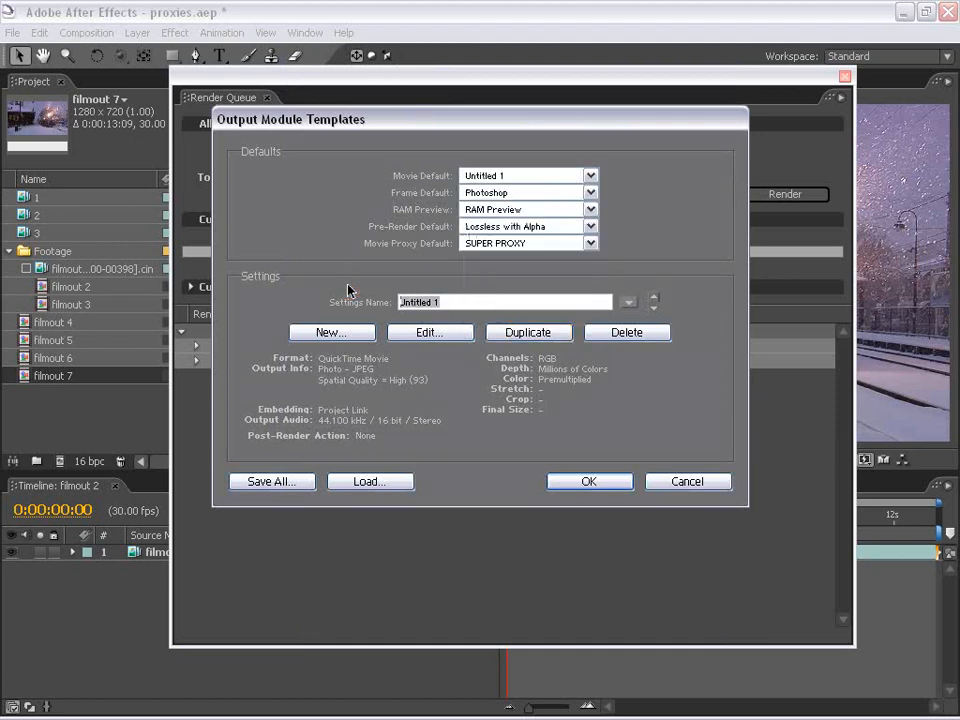
type("QUIC")
key("BackSpace")
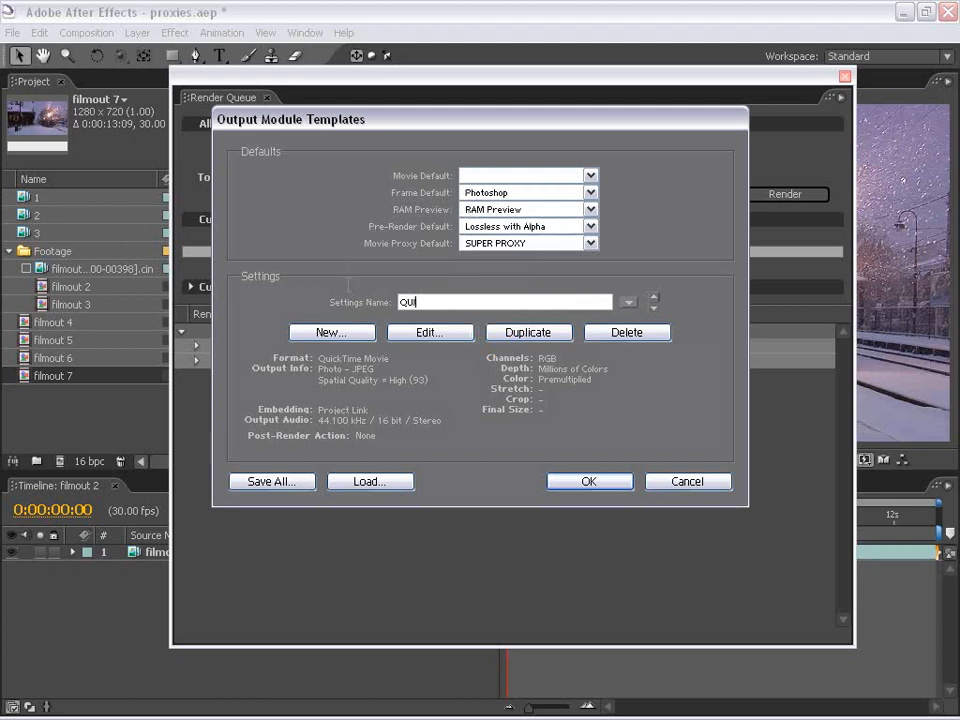
type("CKTIME ")
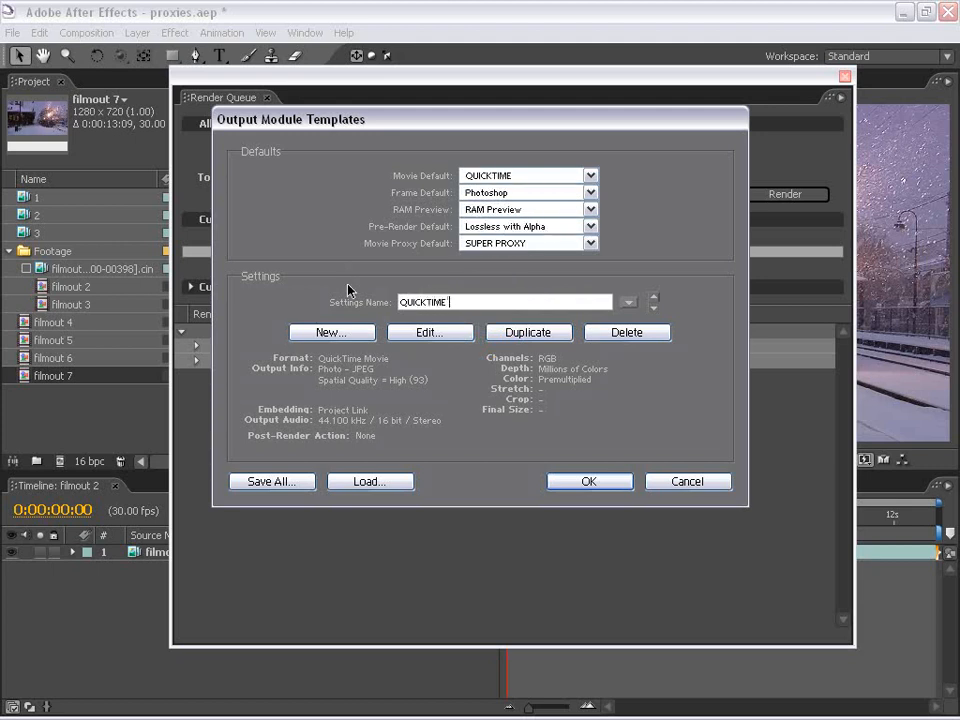
type("JPG")
left_click(585, 481)
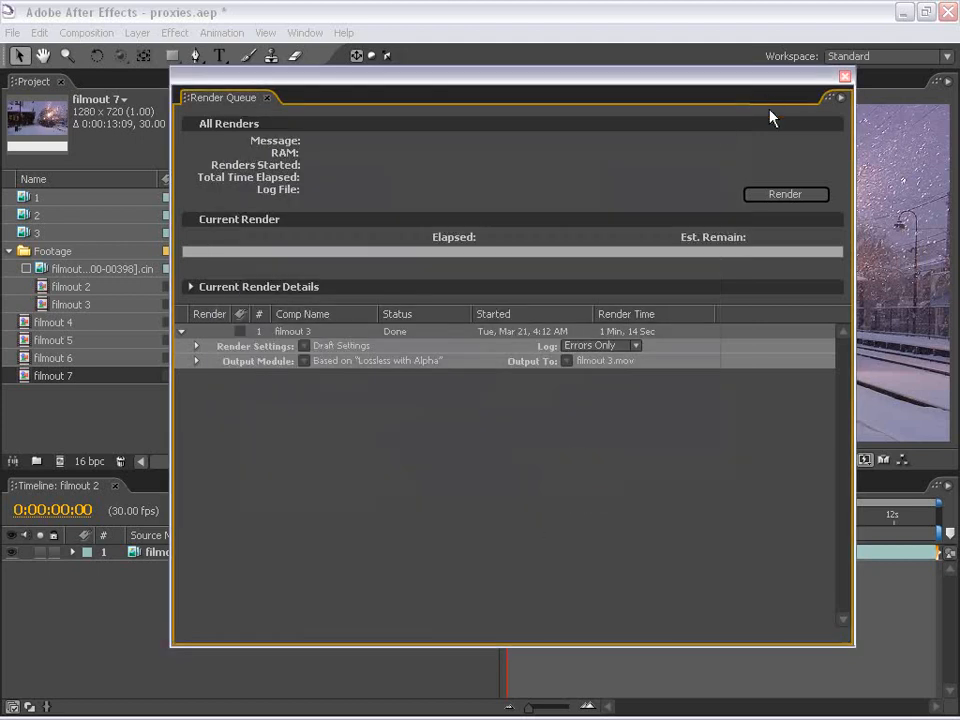
Step: Close the render queue window and add the filmout 2 composition to the render queue
left_click(845, 77)
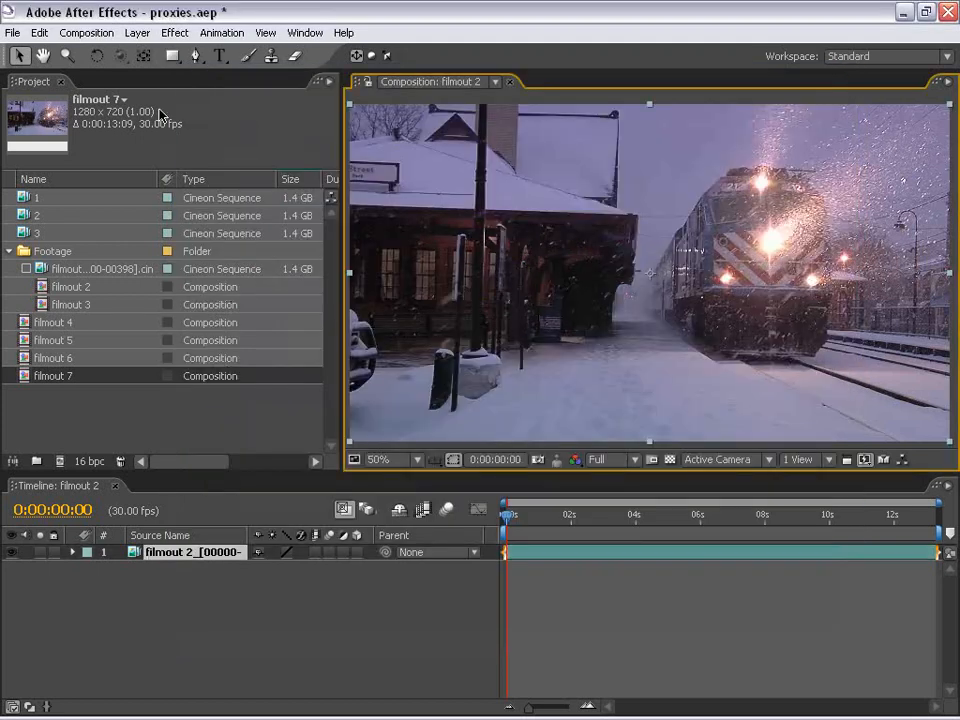
left_click(67, 36)
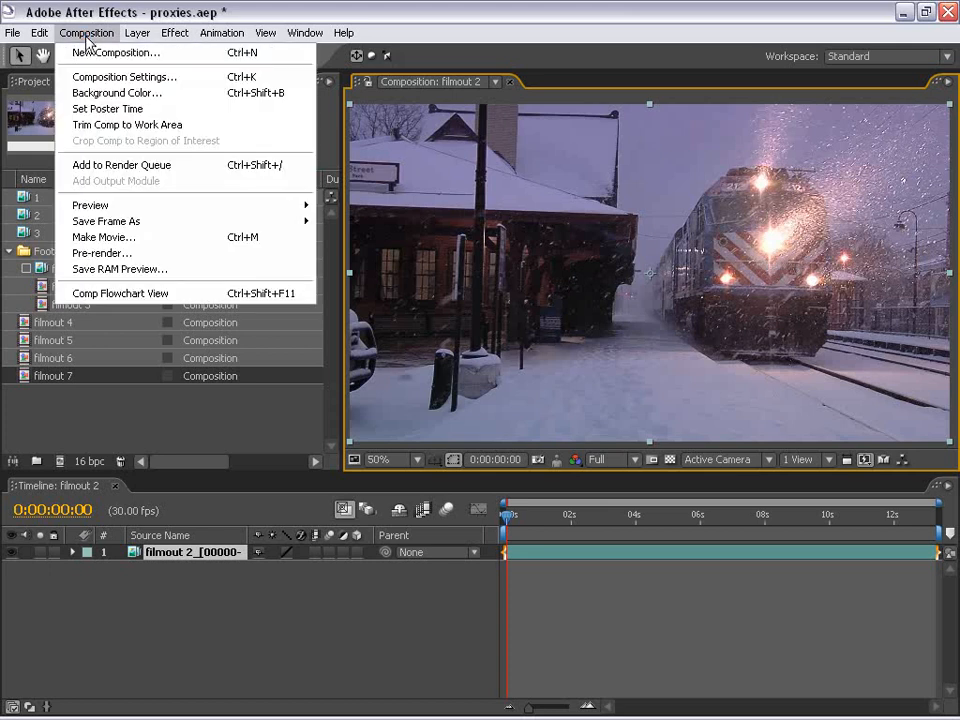
left_click(130, 165)
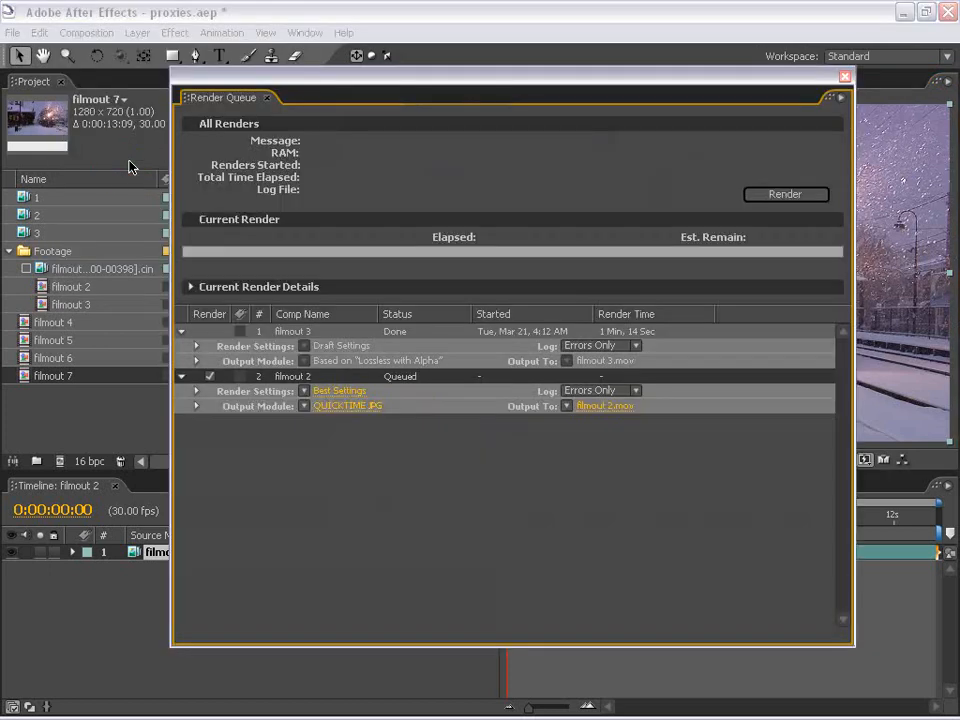
Step: Check the filmout 2 render's output module settings and available formats, leaving them without changes
left_click(330, 406)
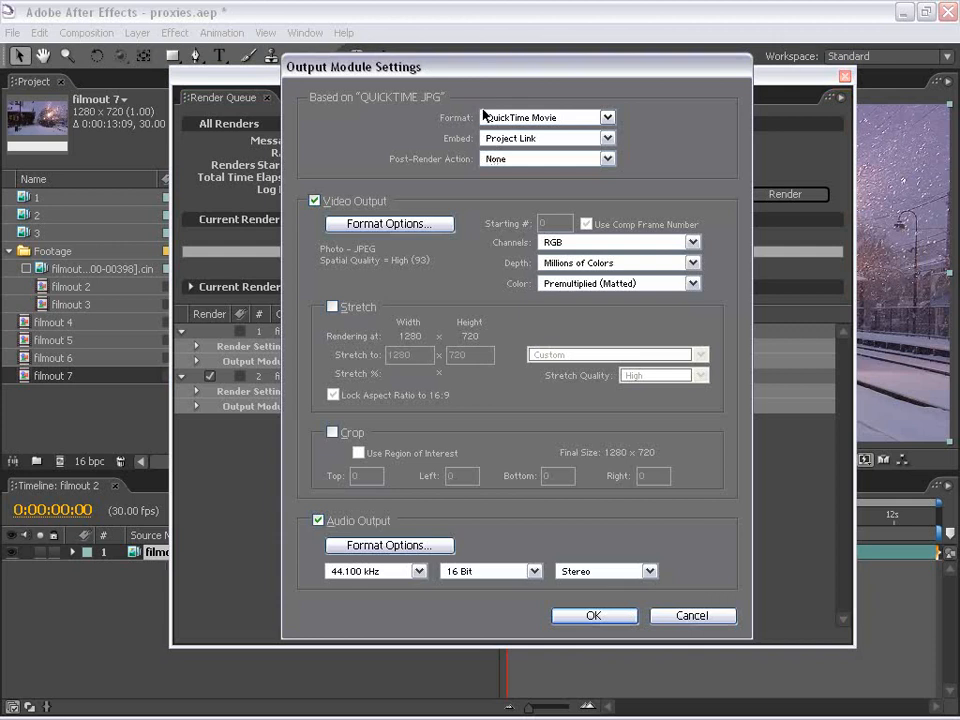
left_click(560, 117)
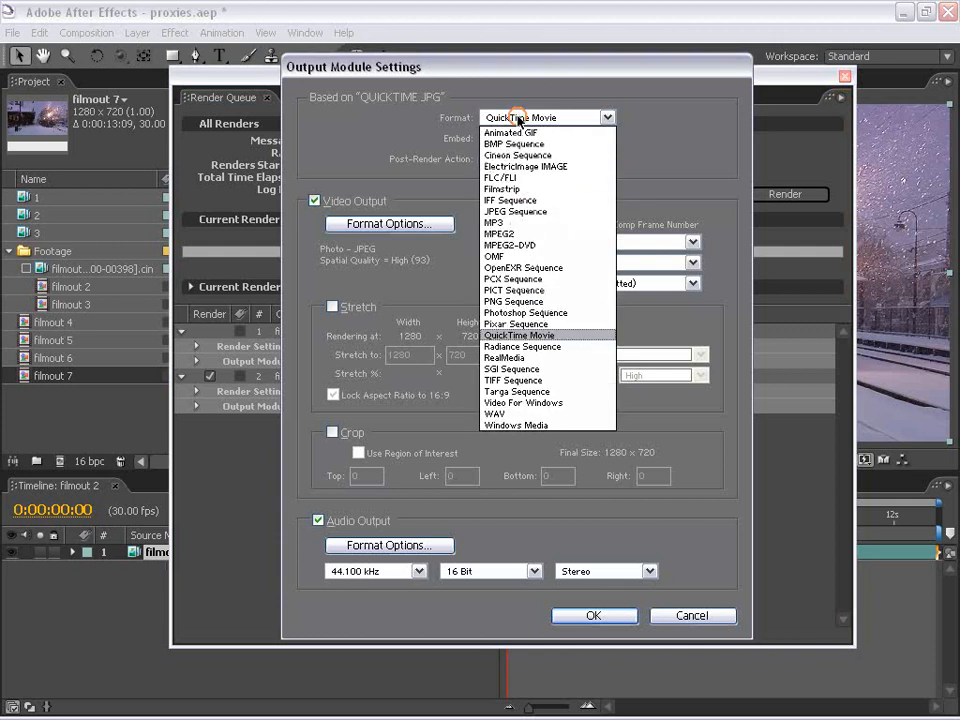
left_click(680, 618)
left_click(694, 617)
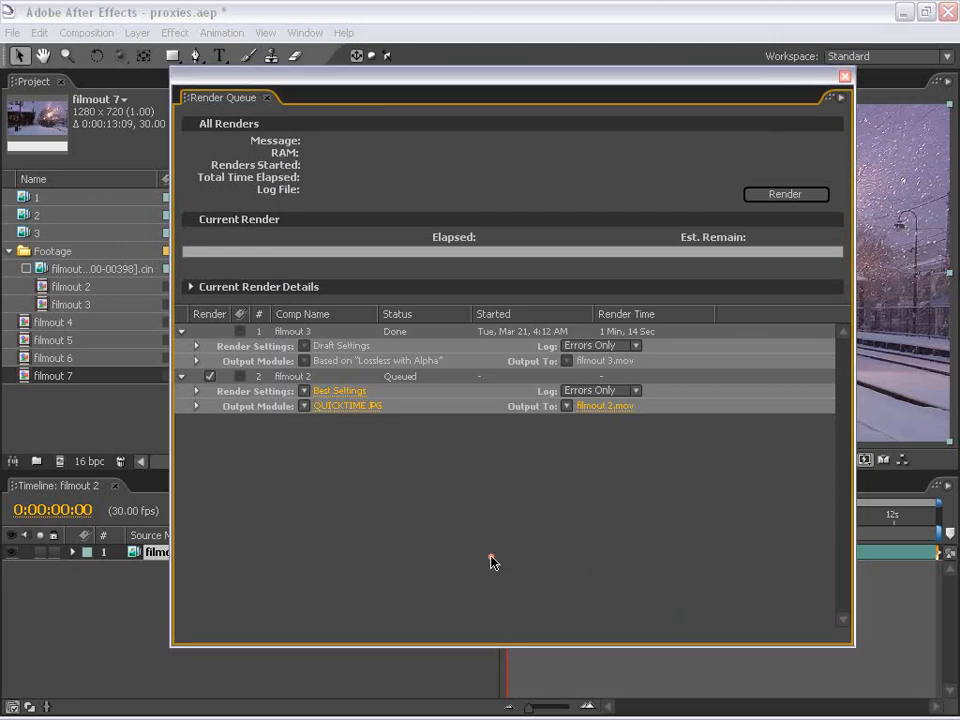
Step: Duplicate the queued filmout 2 render item in the render queue
left_click(300, 382)
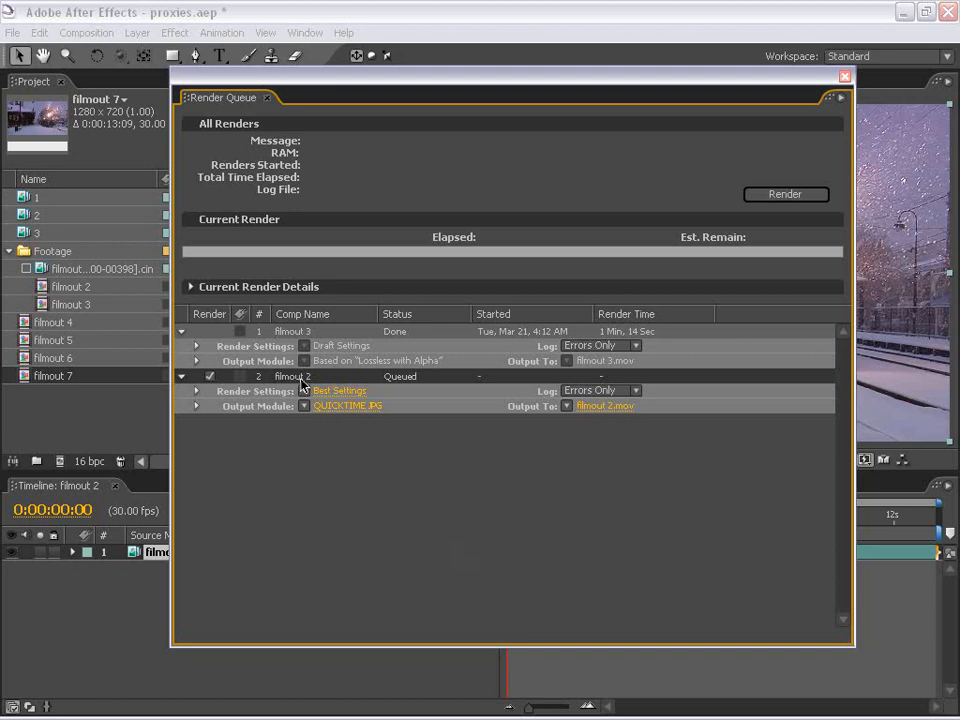
left_click(300, 381)
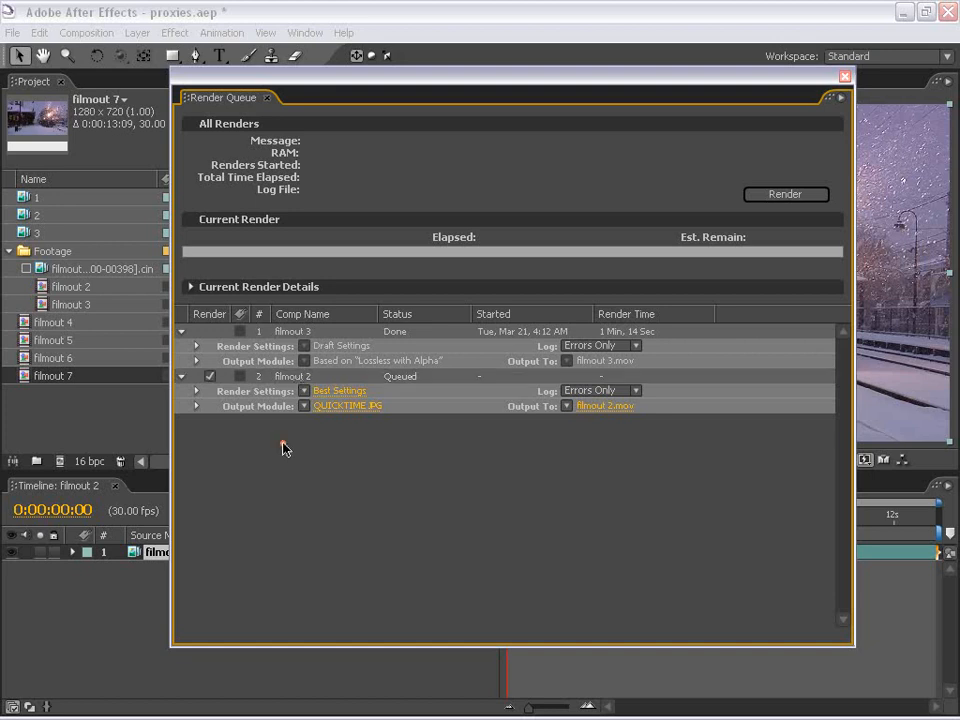
left_click(296, 378)
left_click(594, 563)
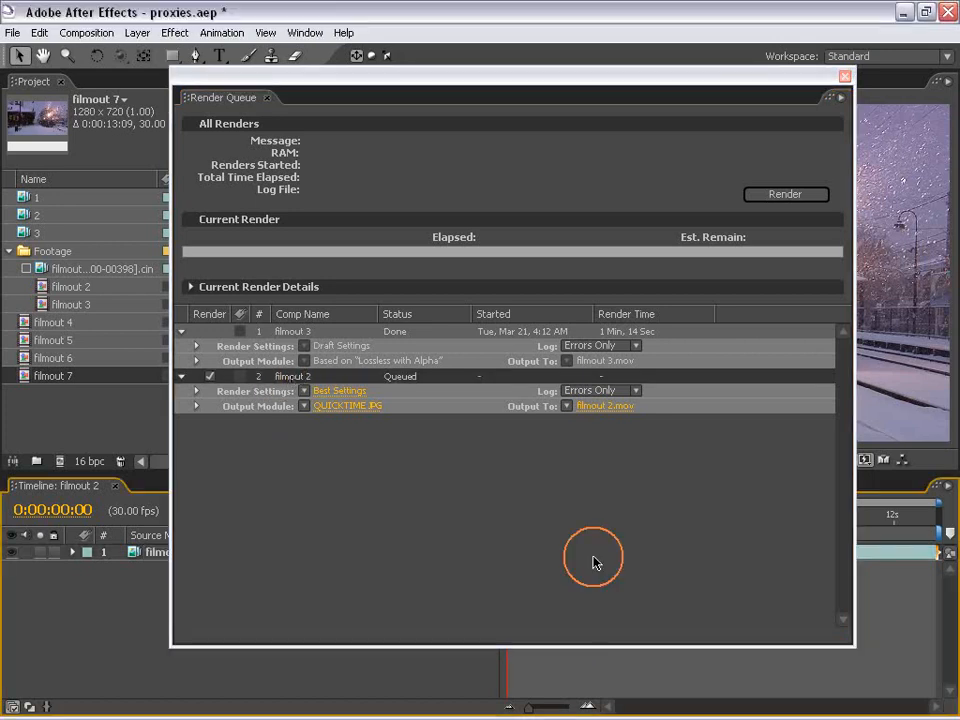
left_click_drag(516, 82, 561, 66)
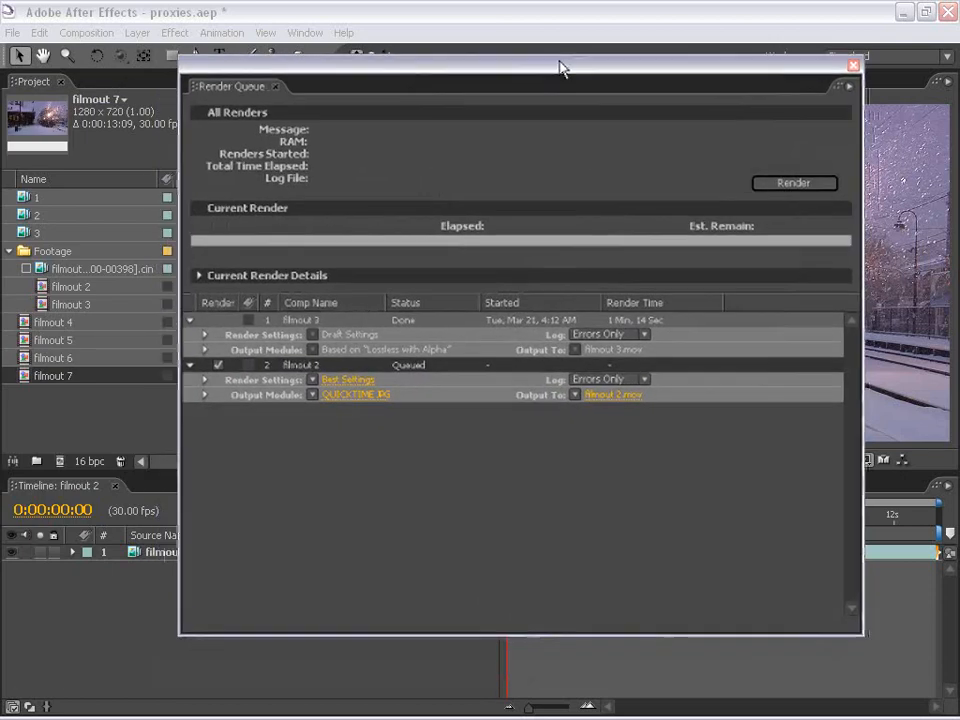
left_click(293, 365)
key("ctrl+d")
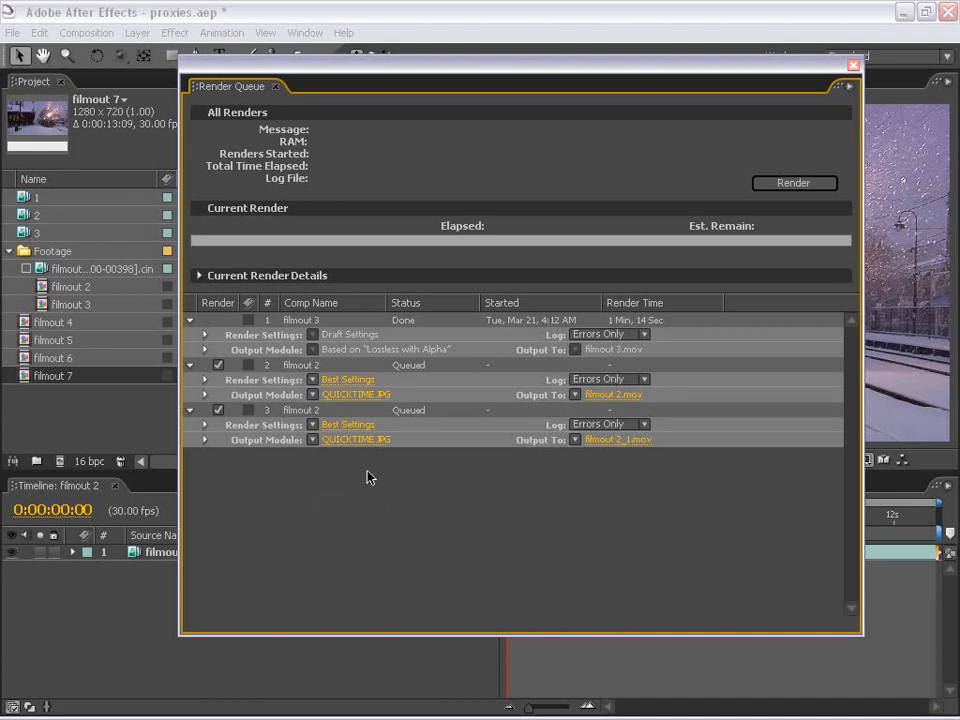
Step: Delete both queued filmout 2 items from the render queue
left_click(218, 410)
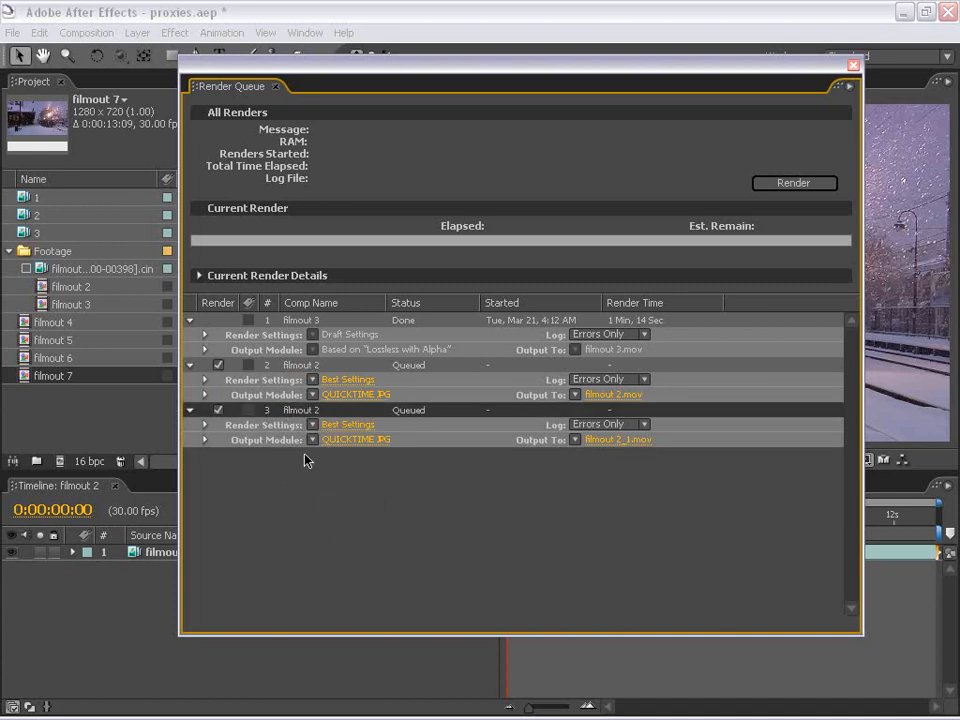
left_click(336, 458)
left_click(298, 365)
left_click(302, 412, "shift")
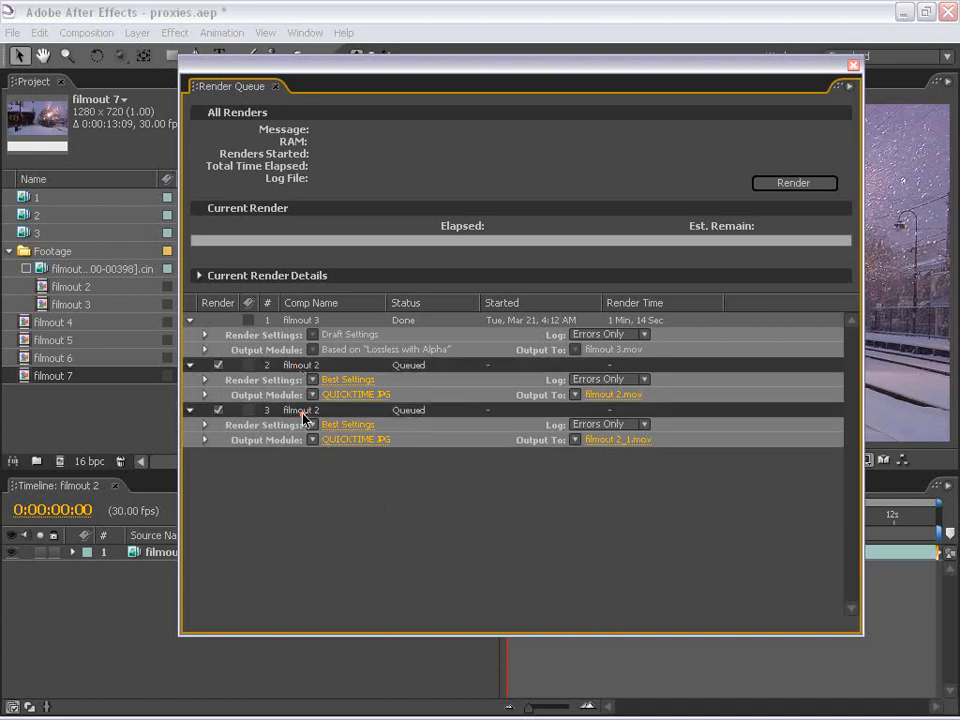
key("Delete")
Step: Duplicate the finished filmout 3 render item and check its render settings and custom time span, leaving them without changes
left_click(293, 332)
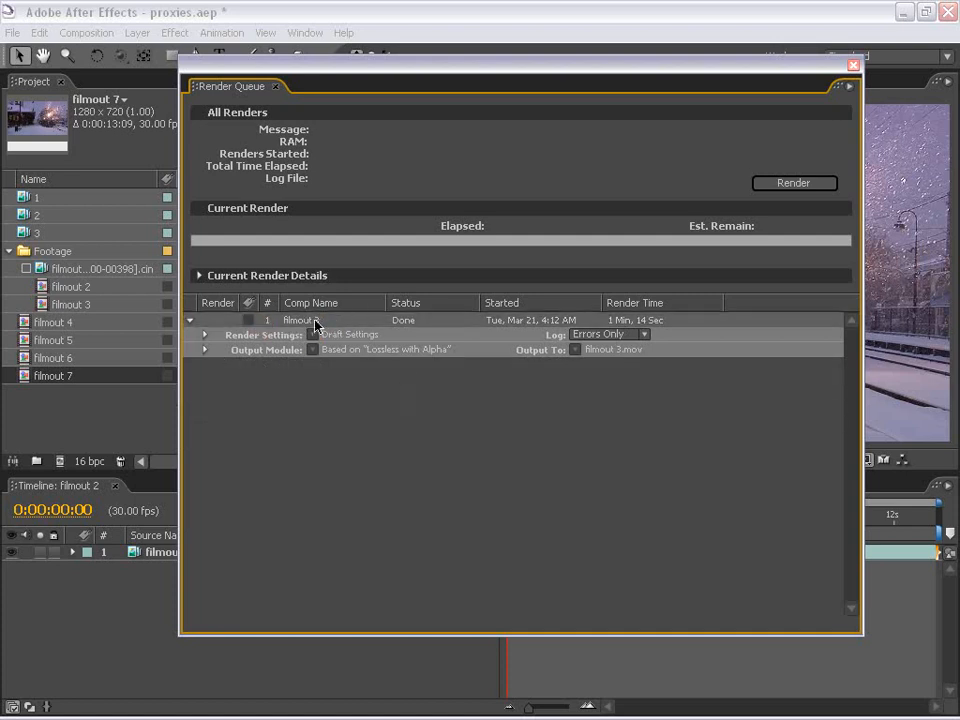
key("ctrl+d")
left_click(390, 420)
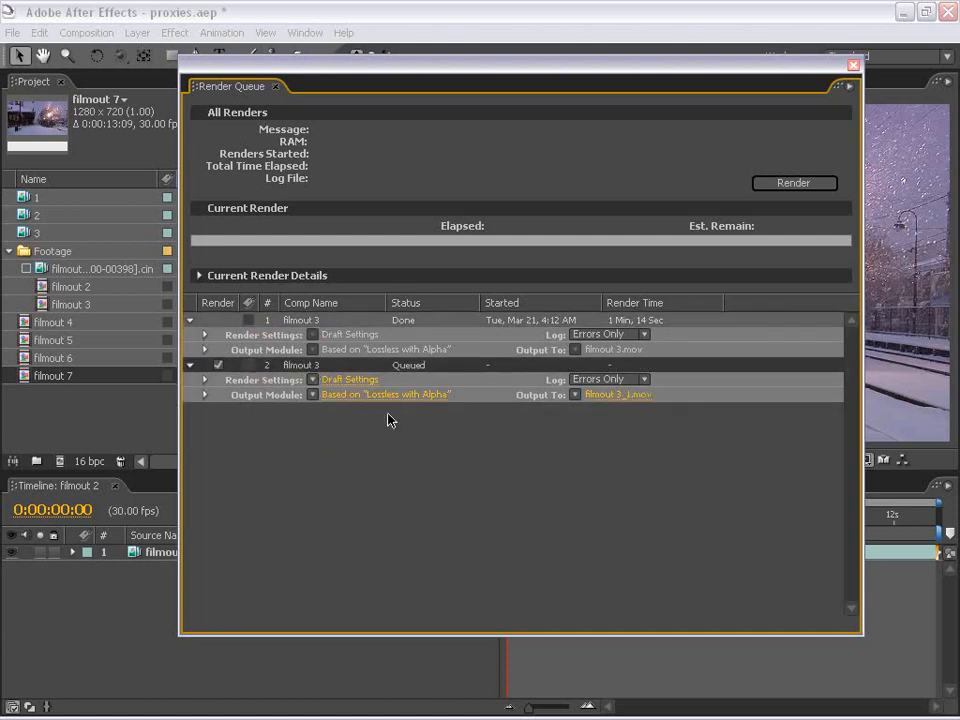
left_click(334, 380)
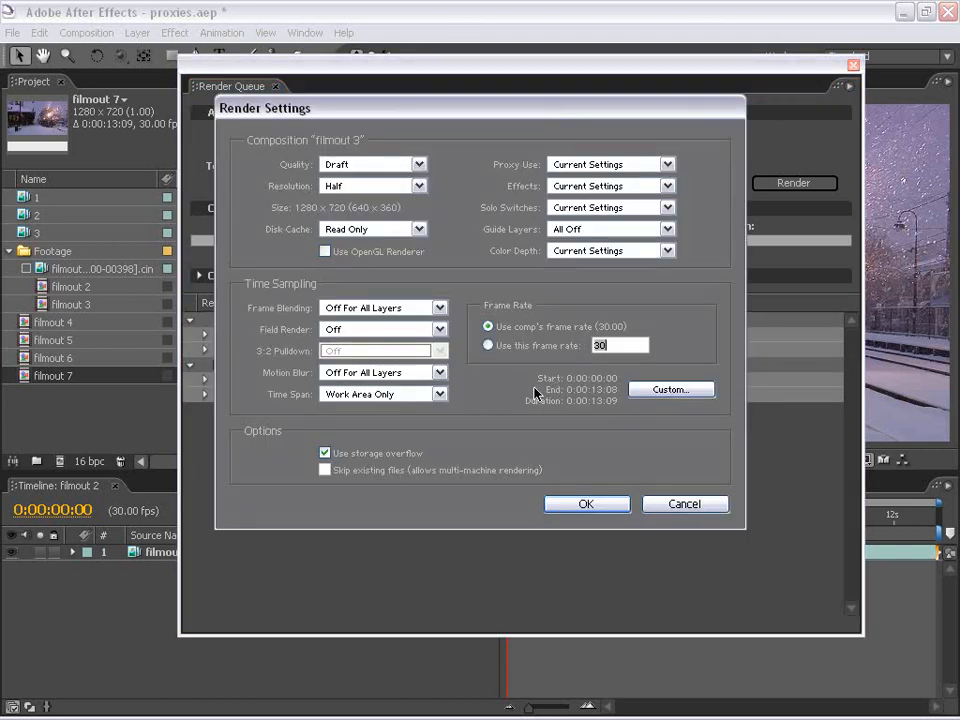
left_click(640, 390)
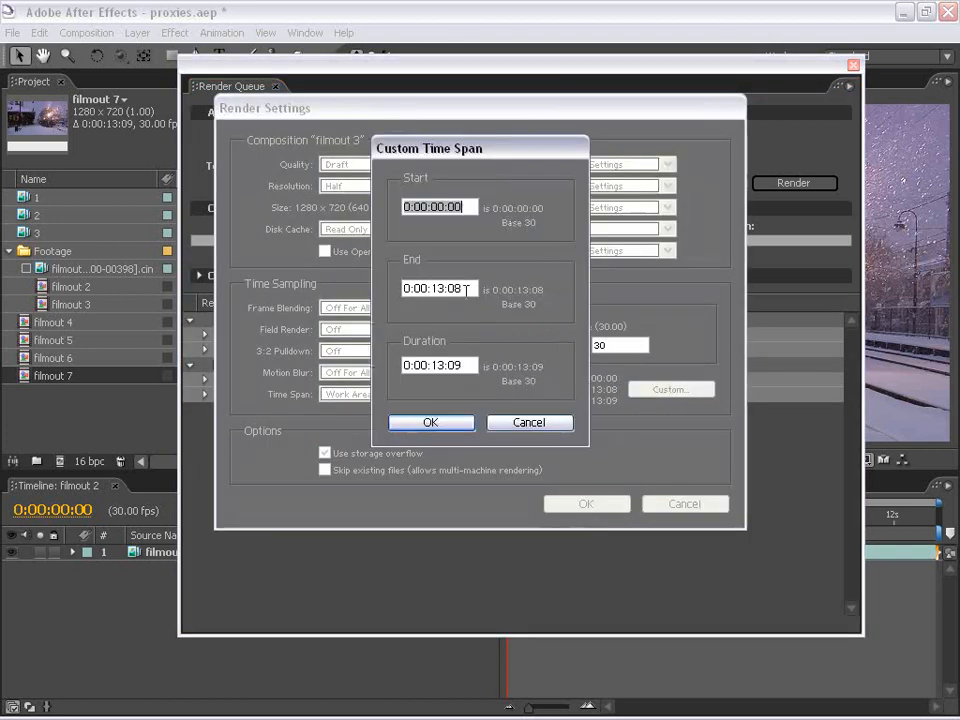
left_click(537, 423)
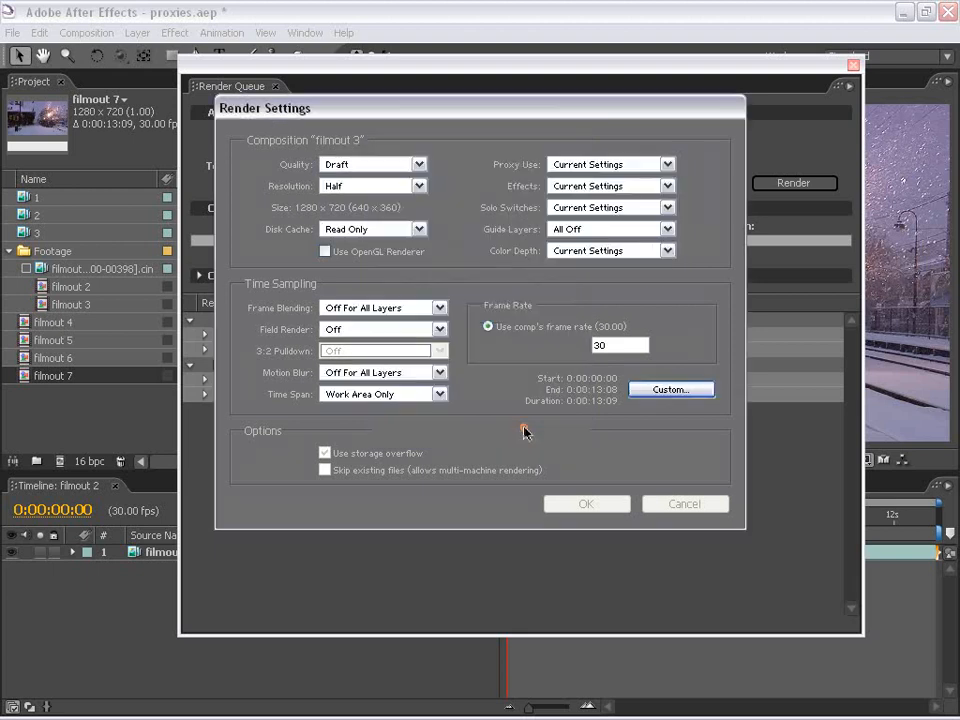
left_click(683, 504)
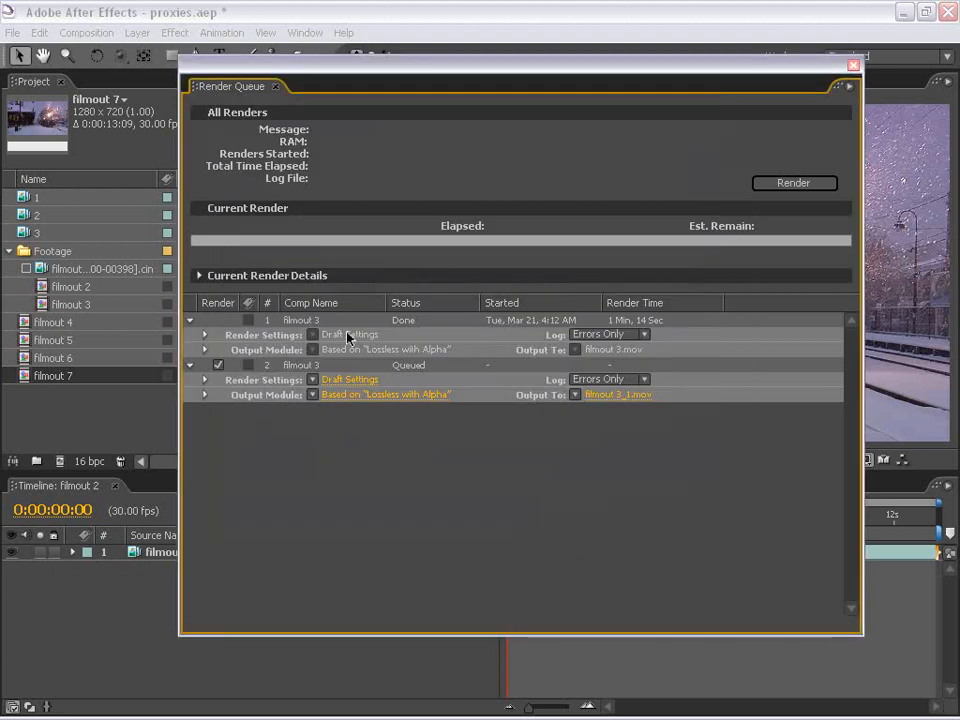
Step: Delete the queued filmout 3 duplicate and close the render queue window
key("Delete")
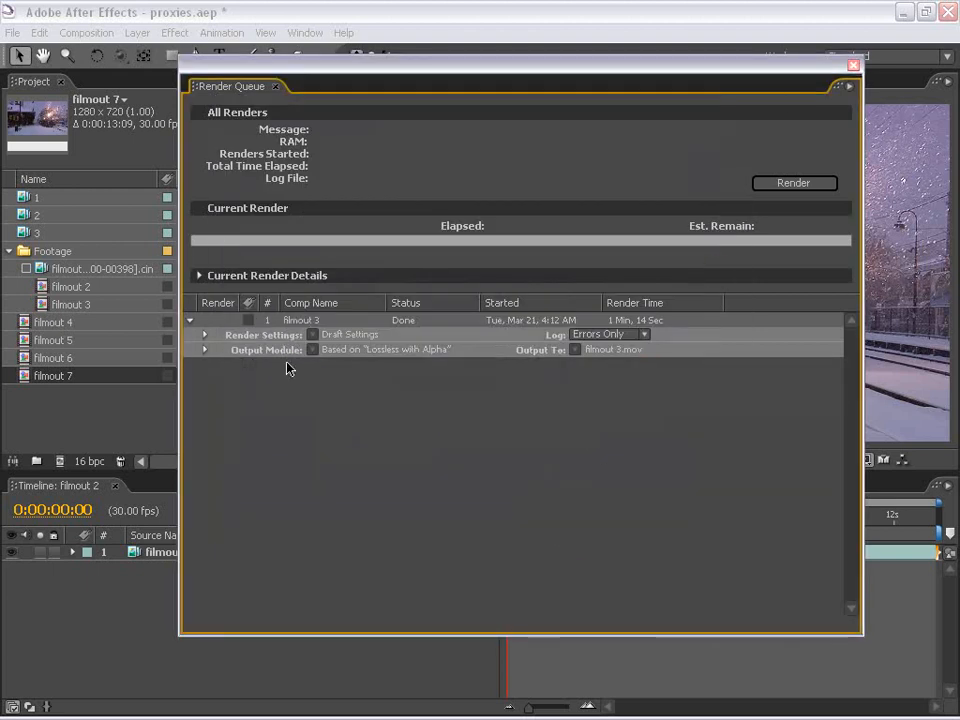
left_click(853, 65)
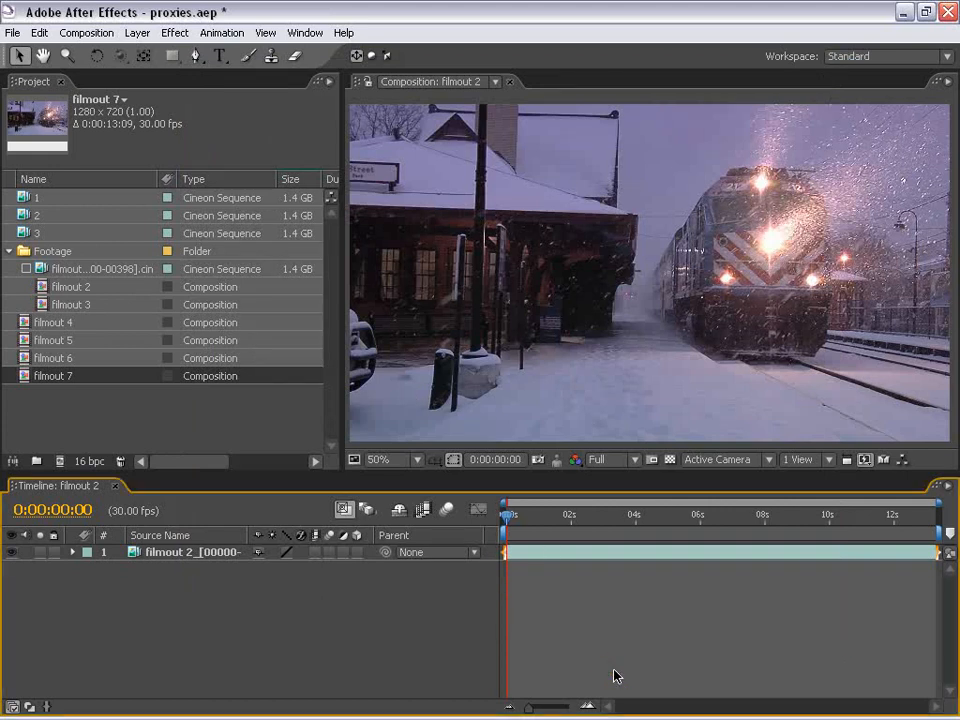
Step: Select the filmout Cineon sequence in the Footage folder and set the filmout 2 composition's preview resolution to Half
left_click(86, 269)
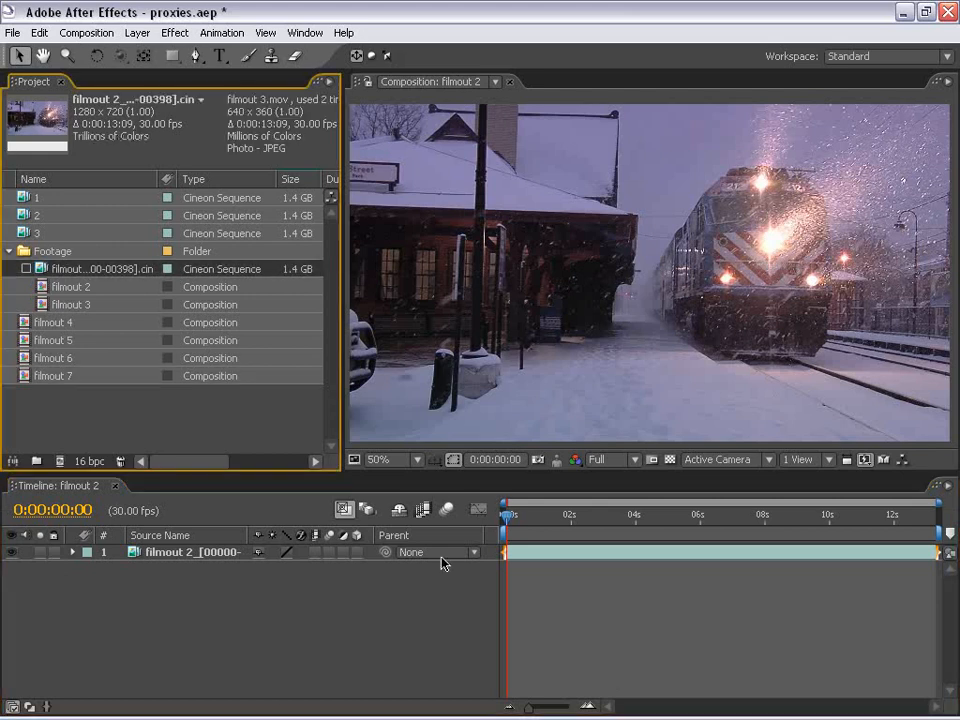
left_click(655, 632)
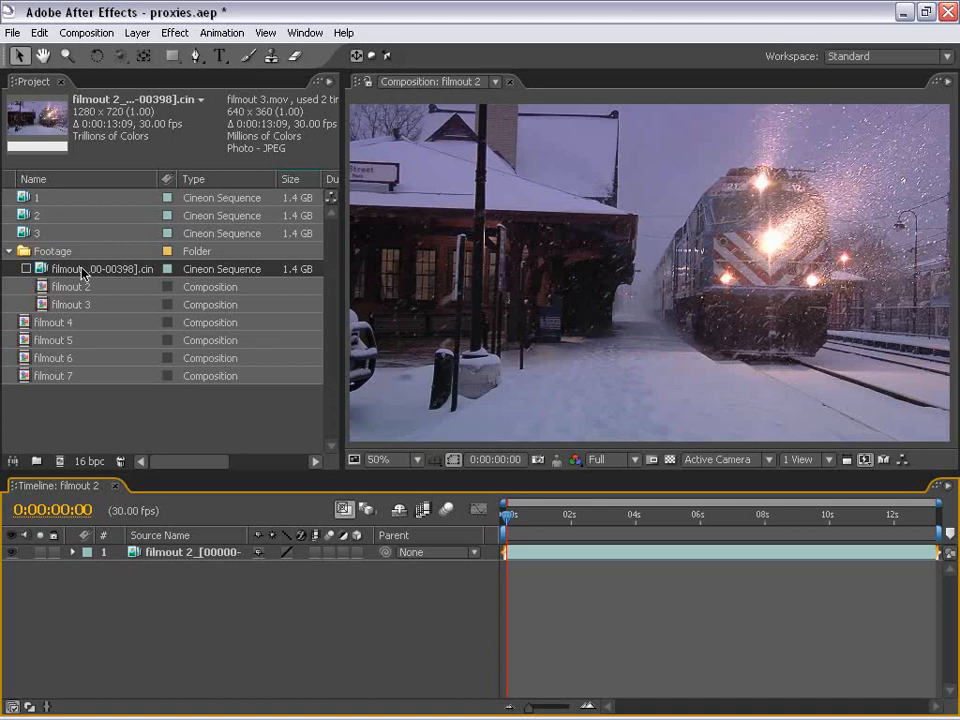
left_click(602, 462)
left_click(622, 494)
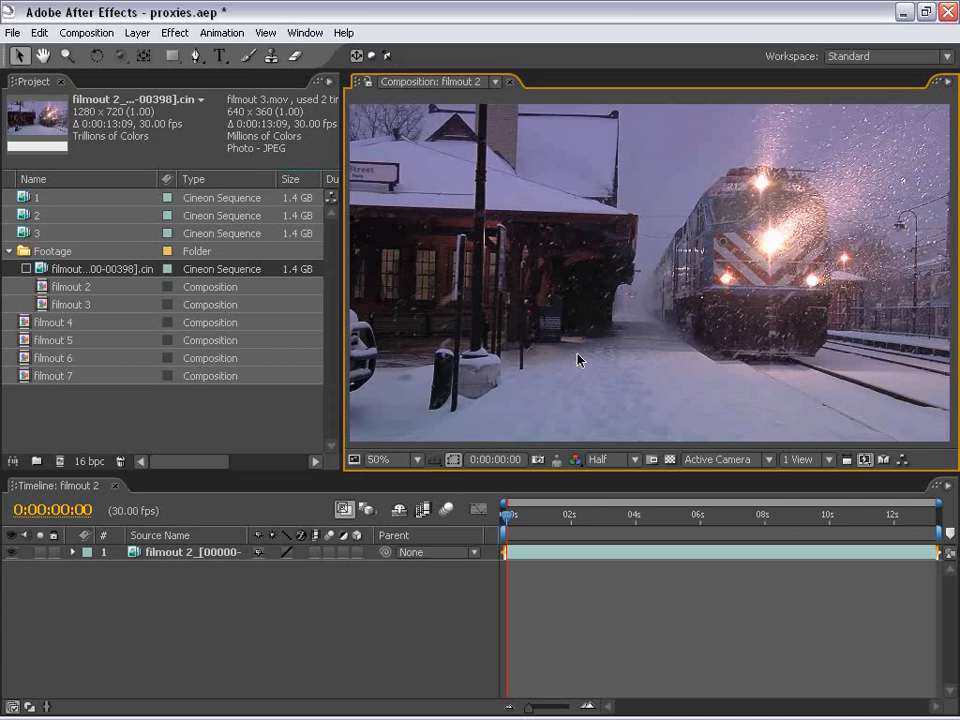
Step: Turn on the Cineon sequence's proxy and scrub the filmout 2 timeline to 0:00:07:19
left_click(27, 271)
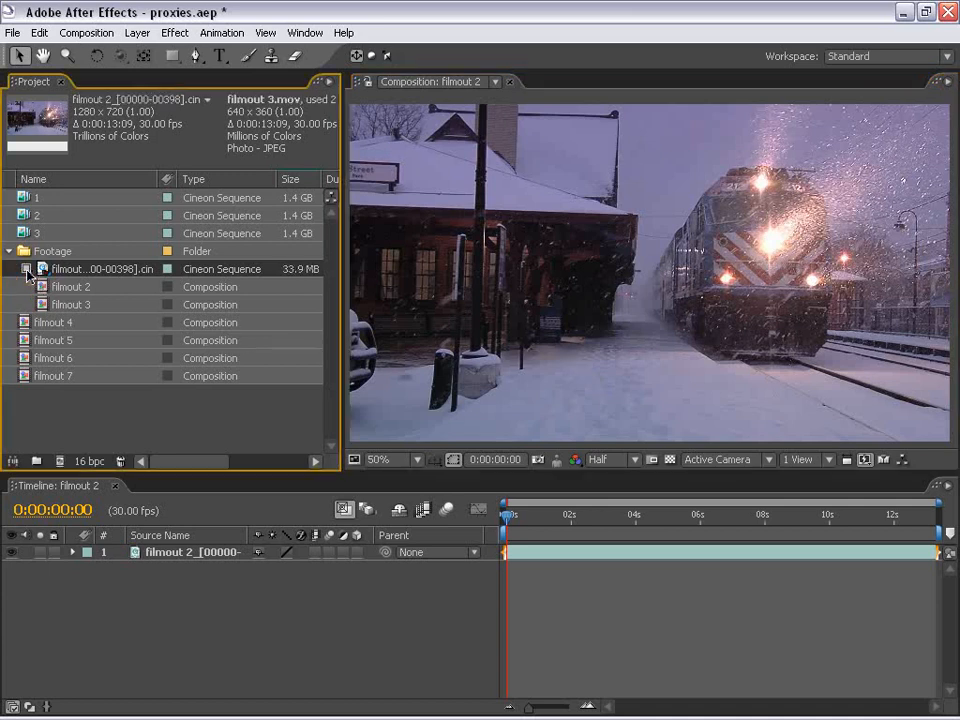
left_click_drag(519, 516, 753, 573)
Step: Keep fast previews on Adaptive Resolution and scrub the filmout 2 timeline back to its start
left_click(865, 459)
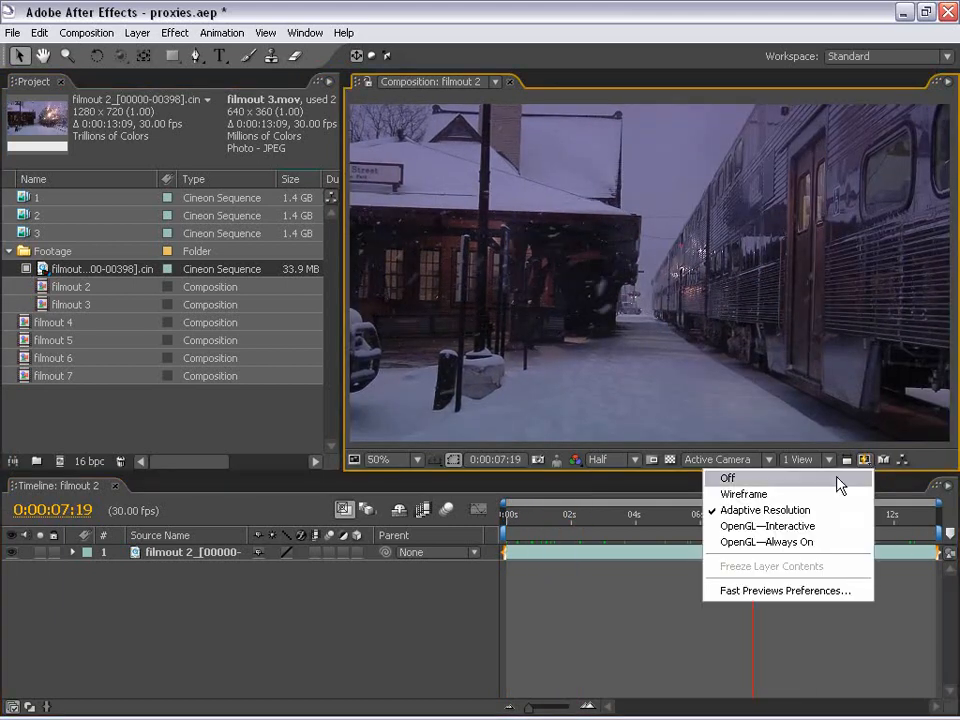
left_click(743, 512)
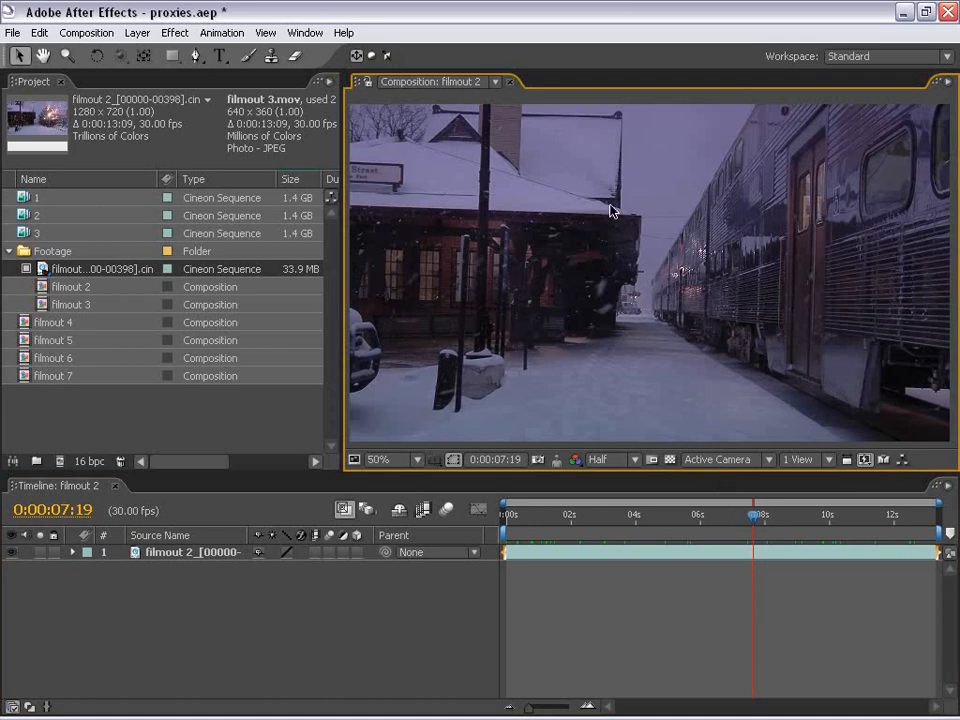
scroll(557, 274, "down", 1)
scroll(557, 274, "up", 1)
left_click_drag(753, 514, 496, 545)
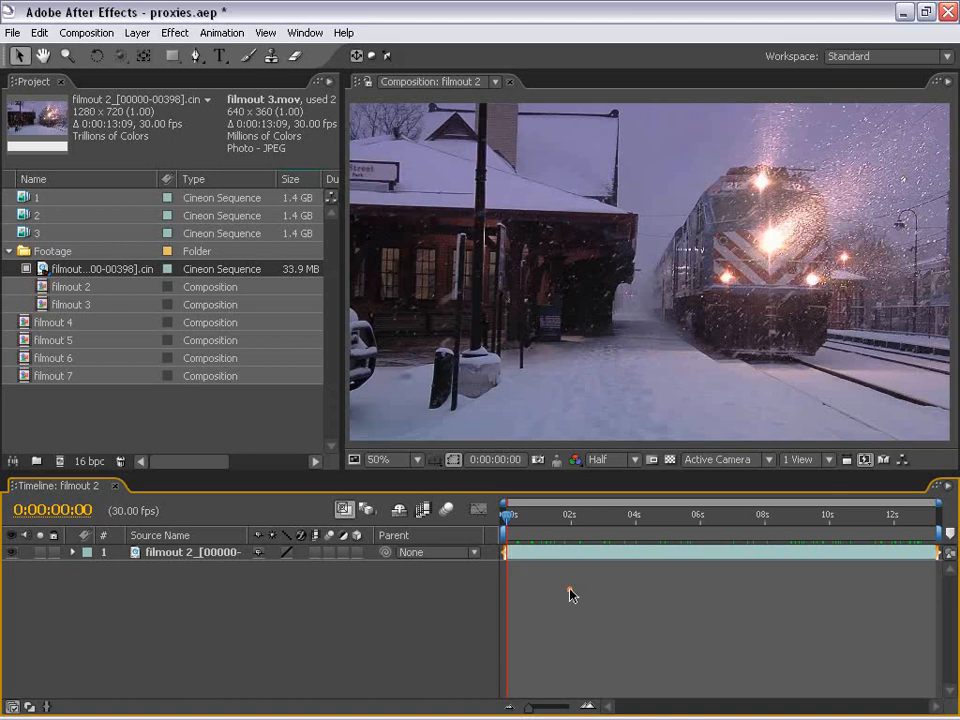
Step: In the Motion Tracking workspace, start a motion track on the footage layer and enlarge Track Point 1 beside the train
left_click(544, 555)
left_click(306, 33)
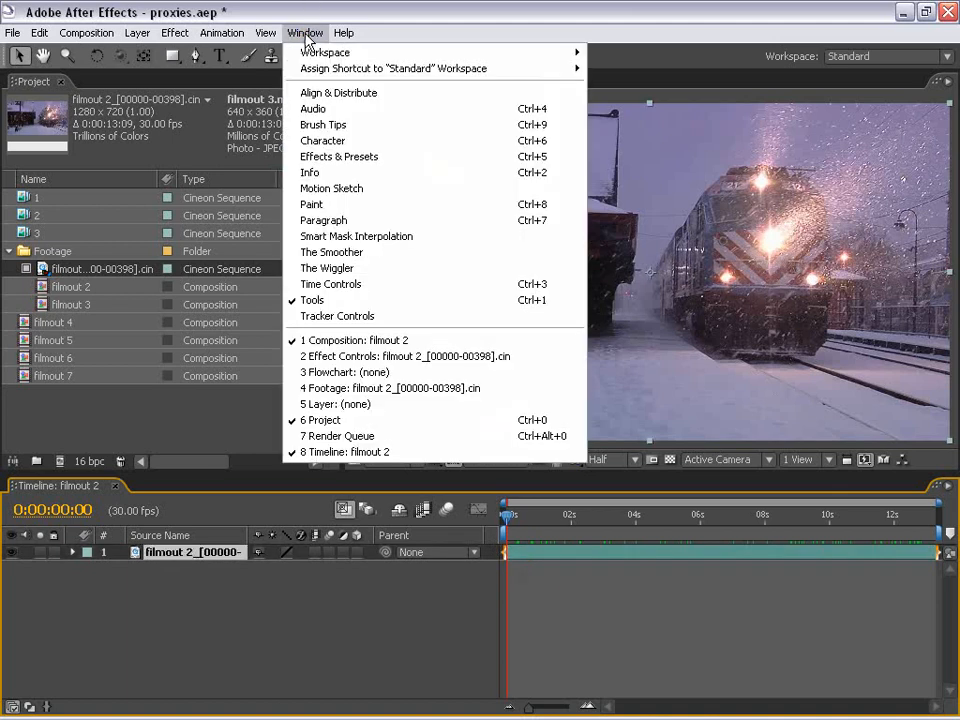
left_click(852, 60)
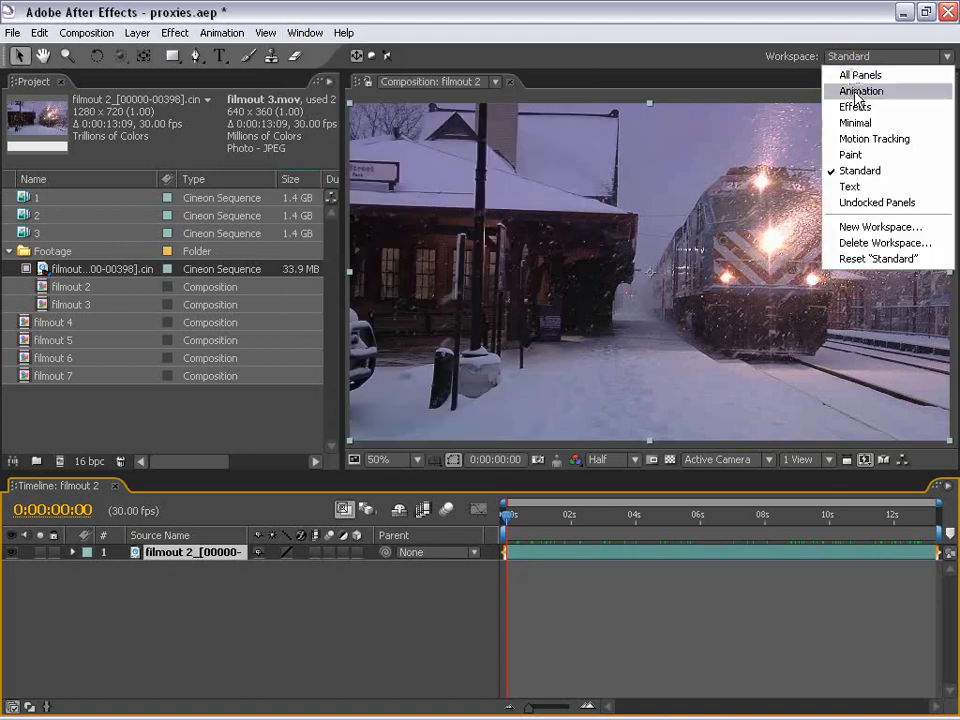
left_click(865, 139)
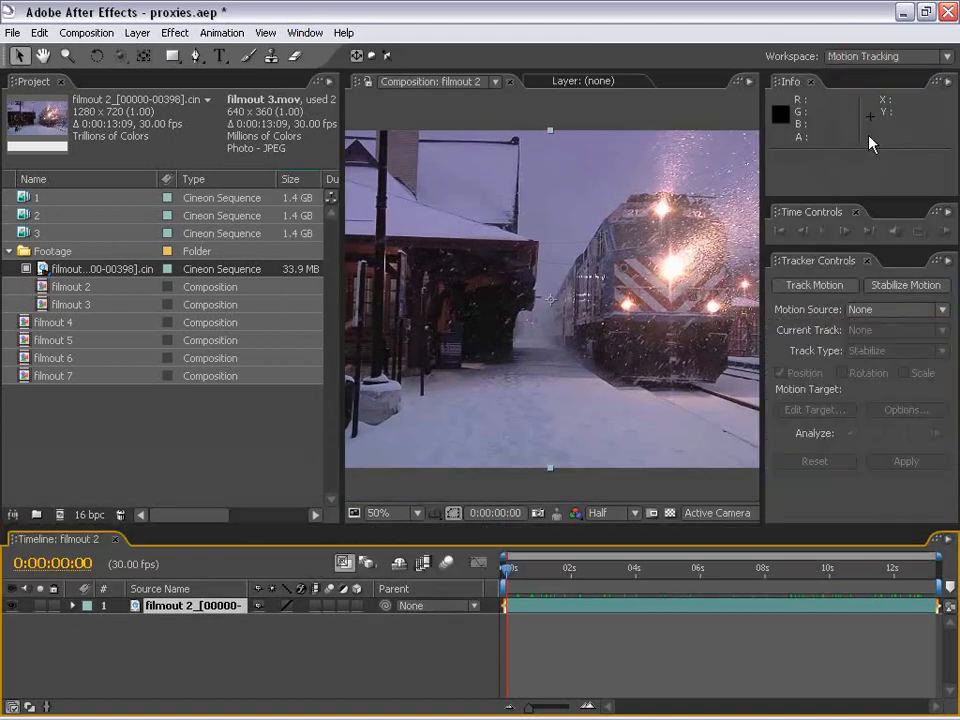
left_click(795, 284)
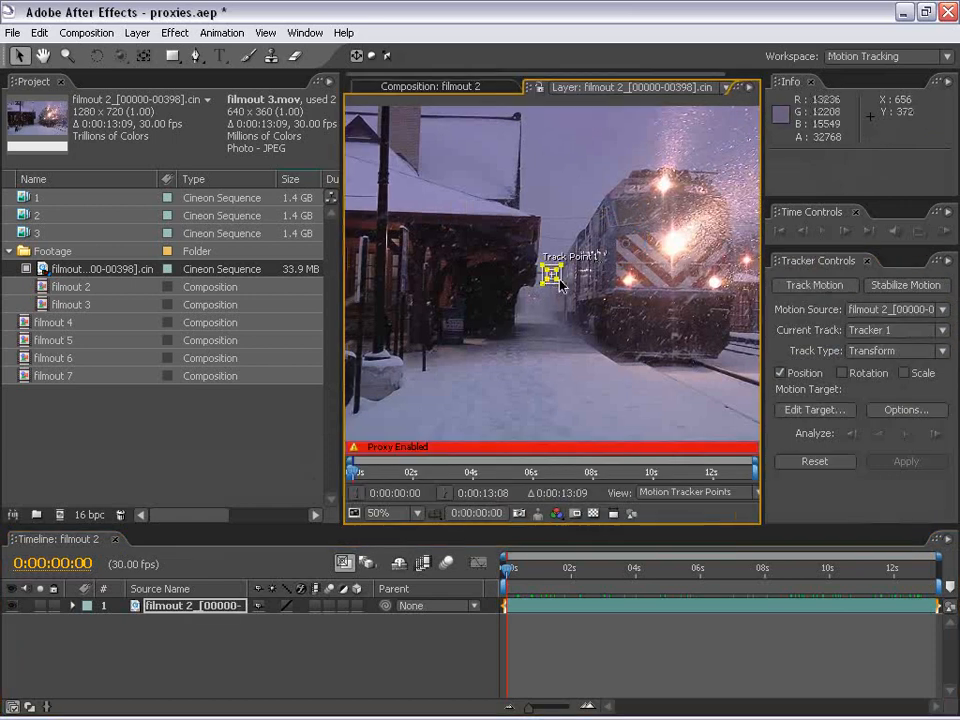
mouse_move(558, 274)
left_mouse_down()
mouse_move(578, 280)
mouse_move(570, 262)
left_mouse_up()
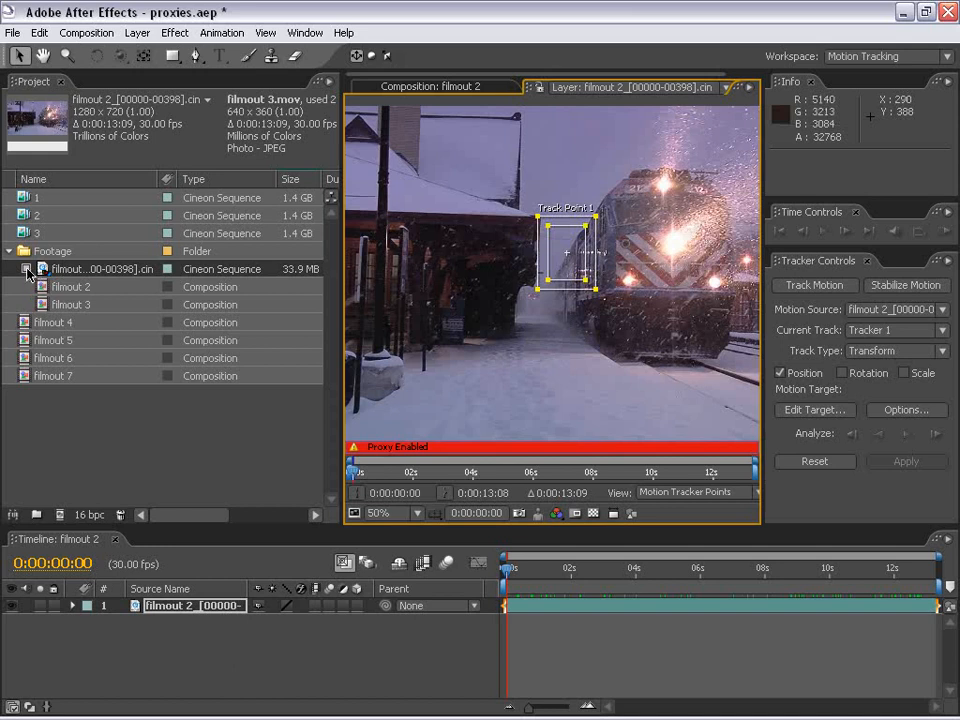
Step: Turn off the footage's proxy and analyze the motion forward to 0:00:00:03 with a smaller feature region
left_click(25, 270)
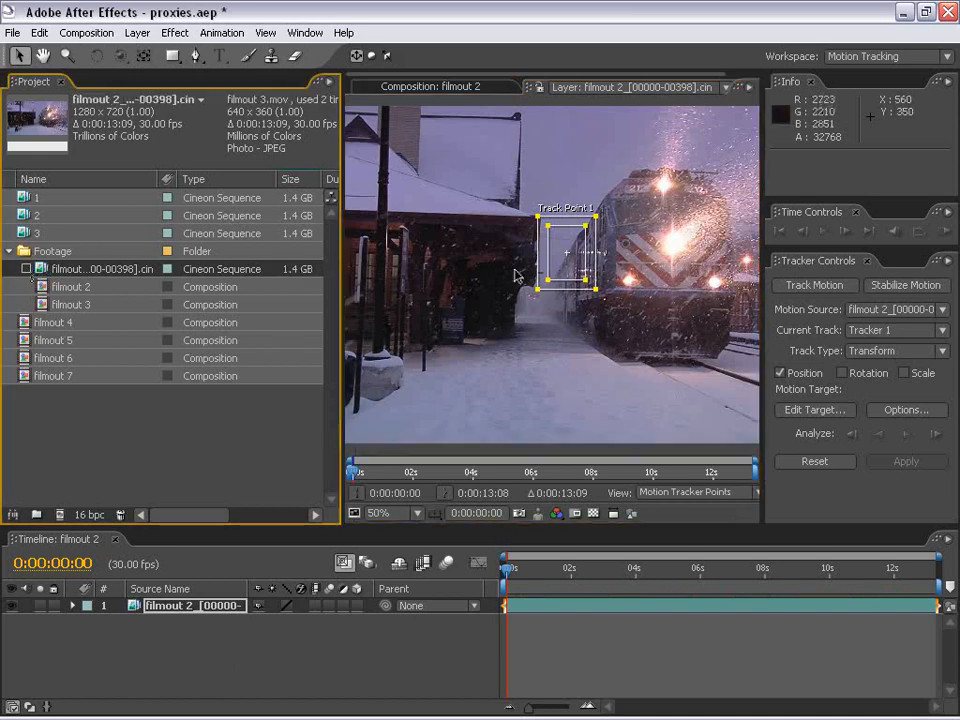
left_click_drag(586, 281, 580, 272)
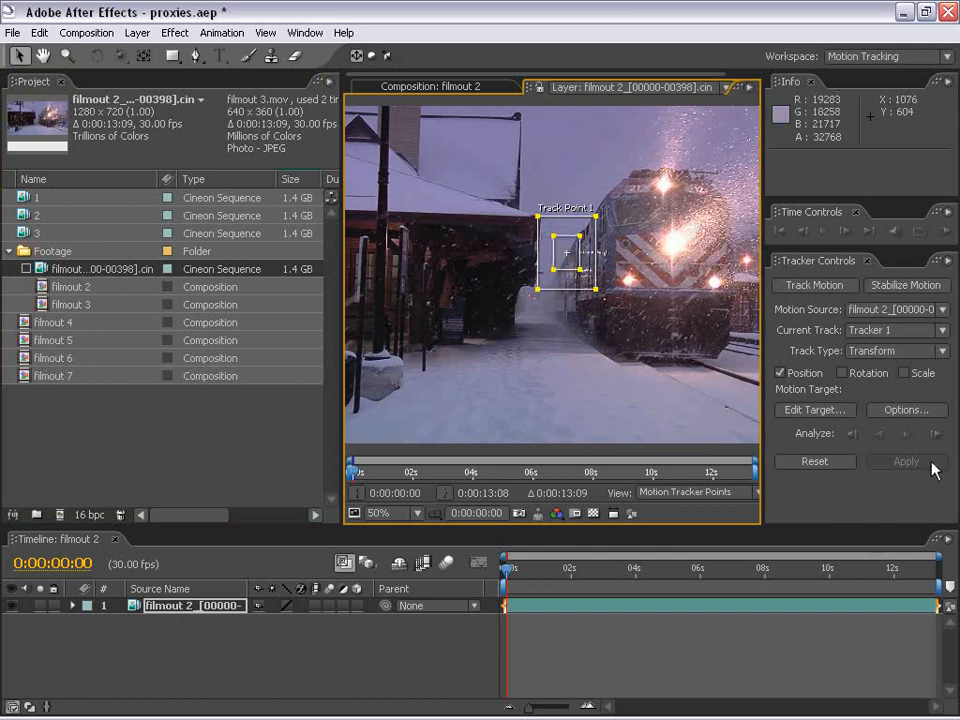
left_click(910, 436)
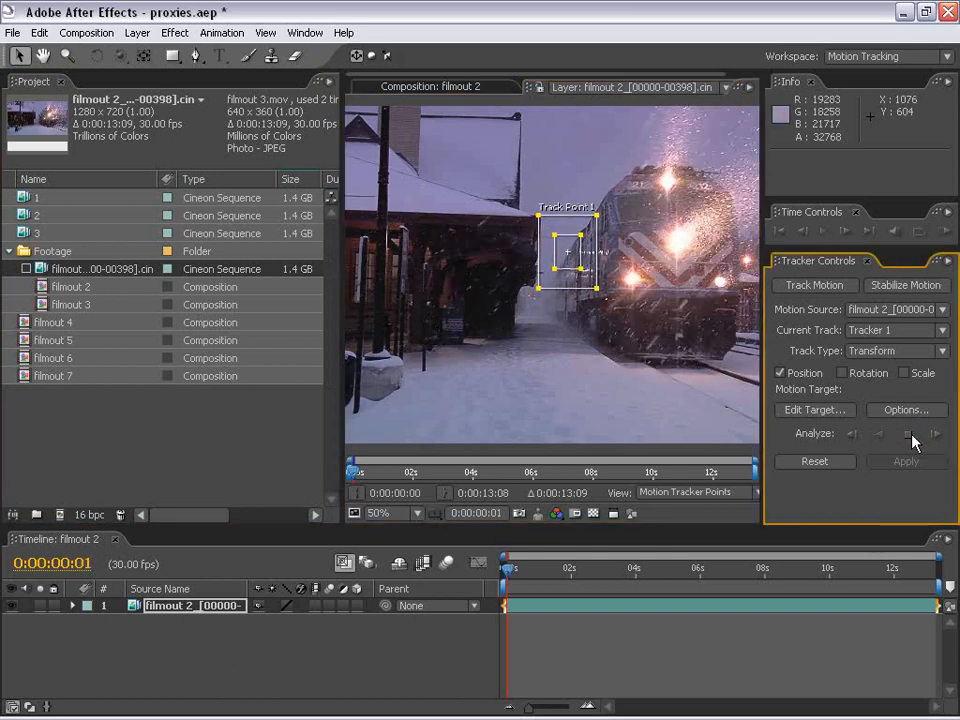
left_click(909, 435)
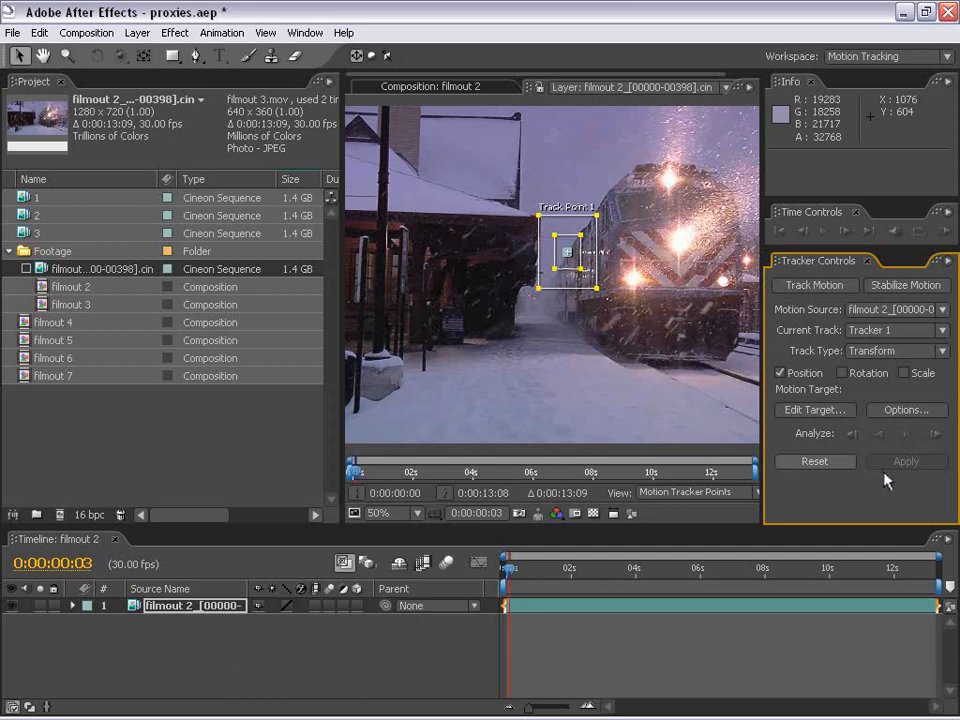
Step: Widen the viewer area and return to the filmout 2 composition, keeping its preview resolution at Full
left_click_drag(762, 87, 858, 102)
left_click(740, 80)
left_click(738, 80)
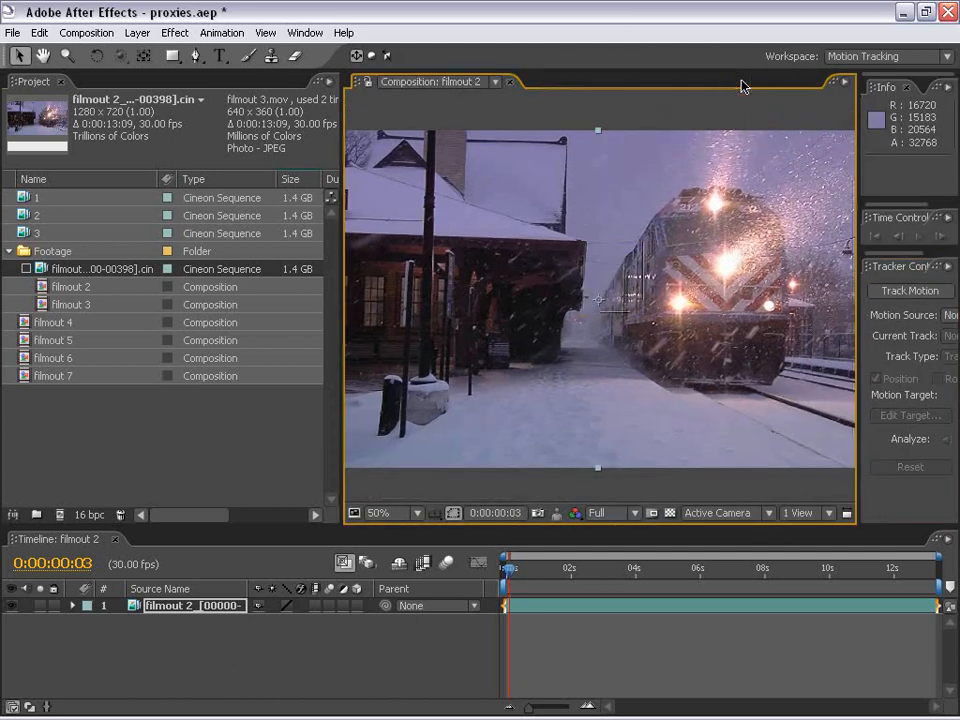
left_click(607, 515)
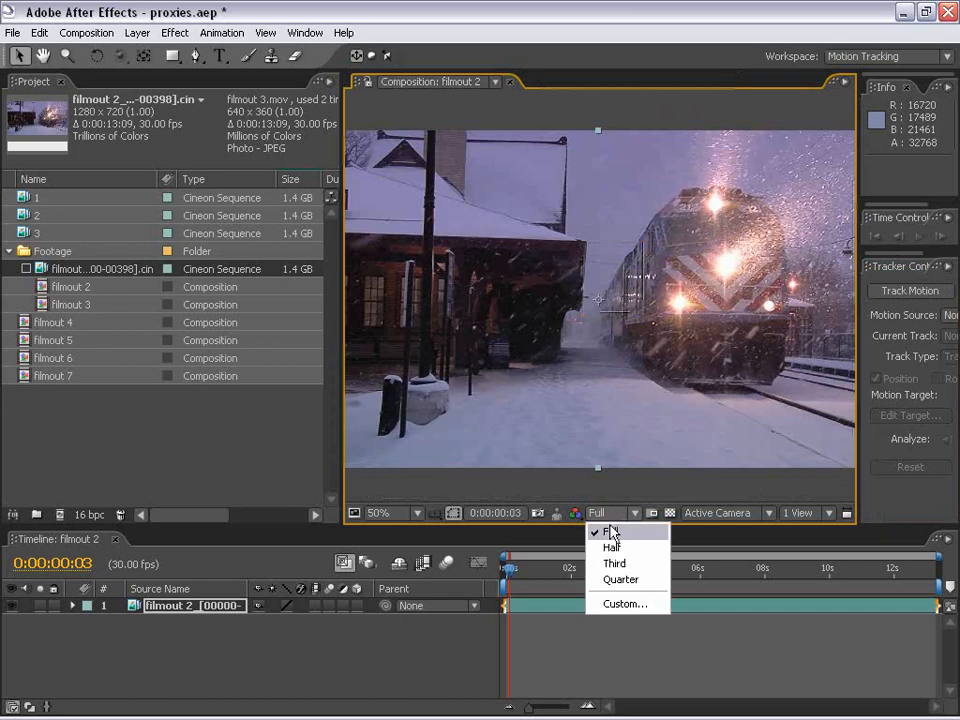
left_click(607, 518)
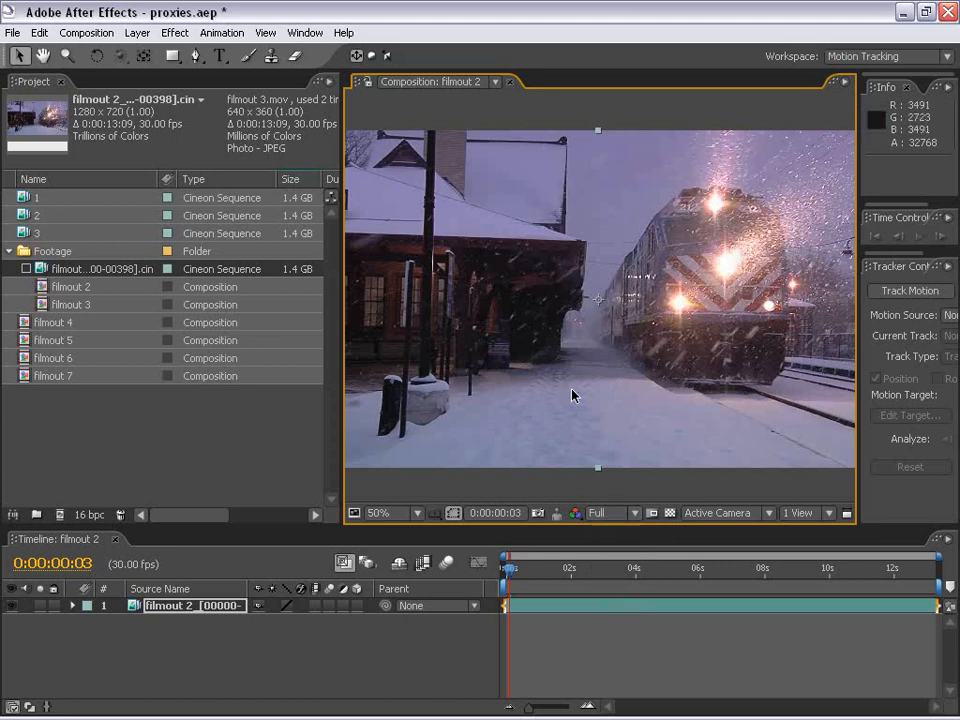
Step: Switch back to the Standard workspace and deselect the footage layer
left_click(880, 56)
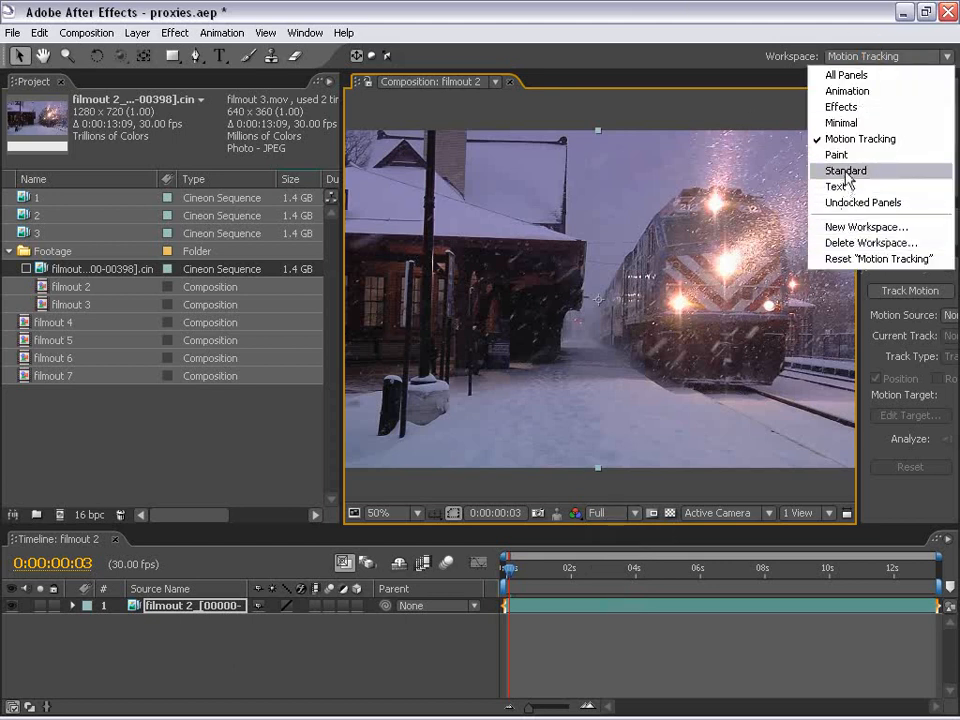
left_click(827, 171)
left_click(684, 651)
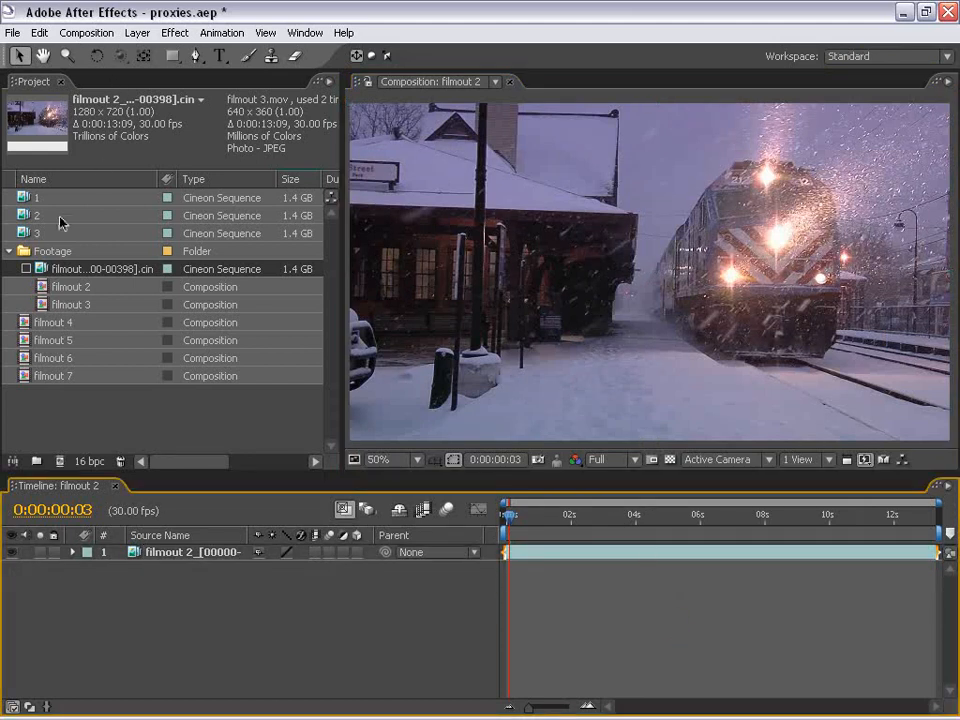
Step: Turn the Cineon sequence's proxy back on and scrub the filmout 2 timeline to 0:00:05:04
left_click(26, 270)
left_click(632, 593)
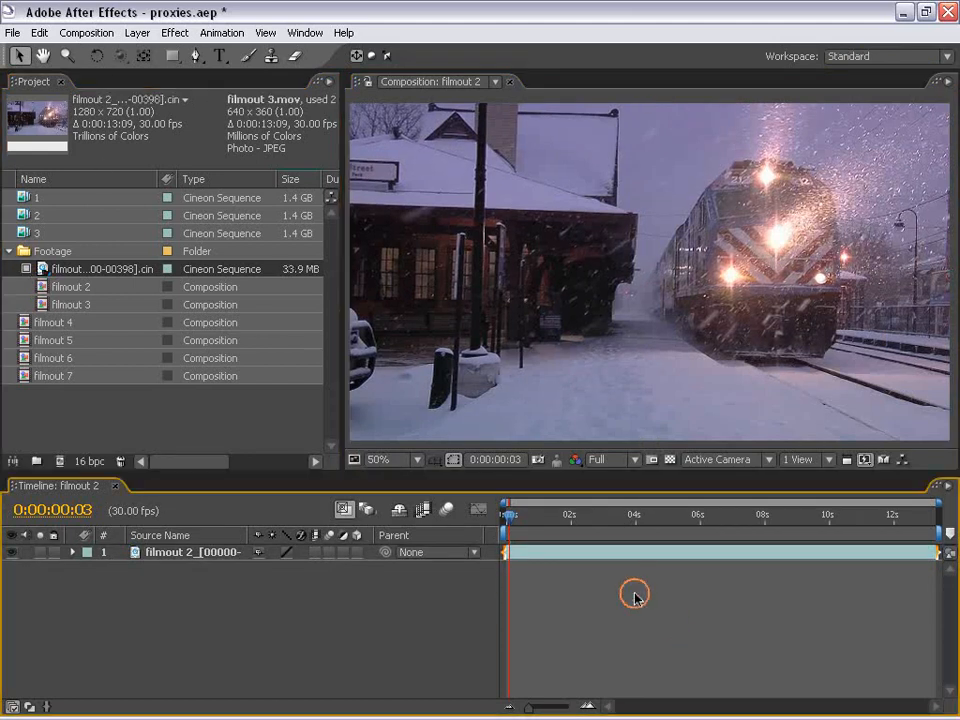
left_click(555, 514)
left_click_drag(710, 527, 672, 515)
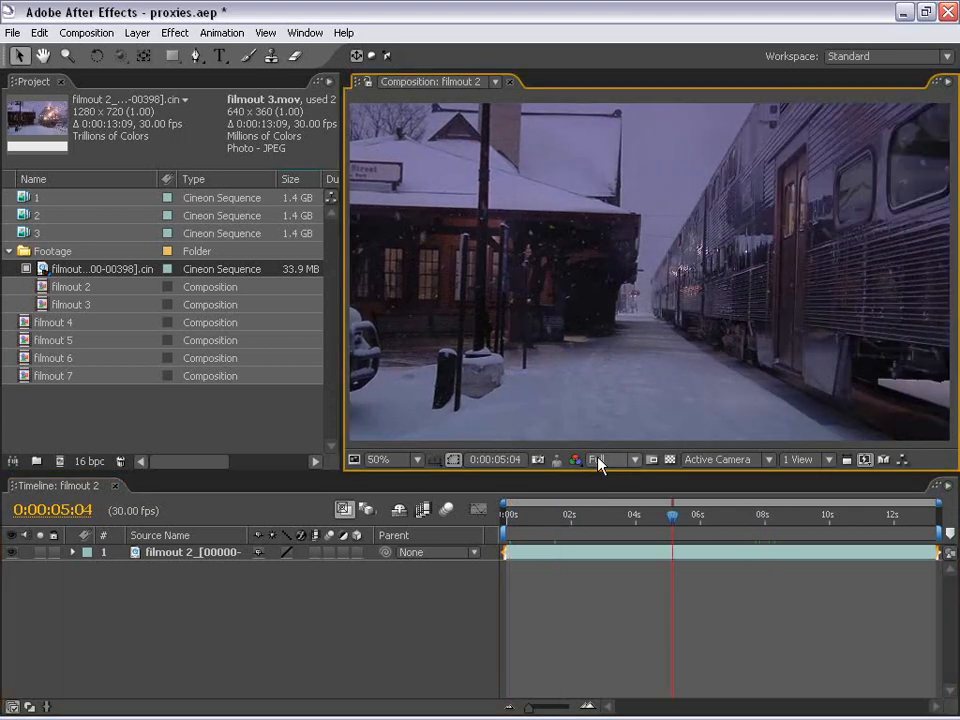
Step: Set the composition's preview resolution to Half and scrub the timeline back to its start
left_click(600, 459)
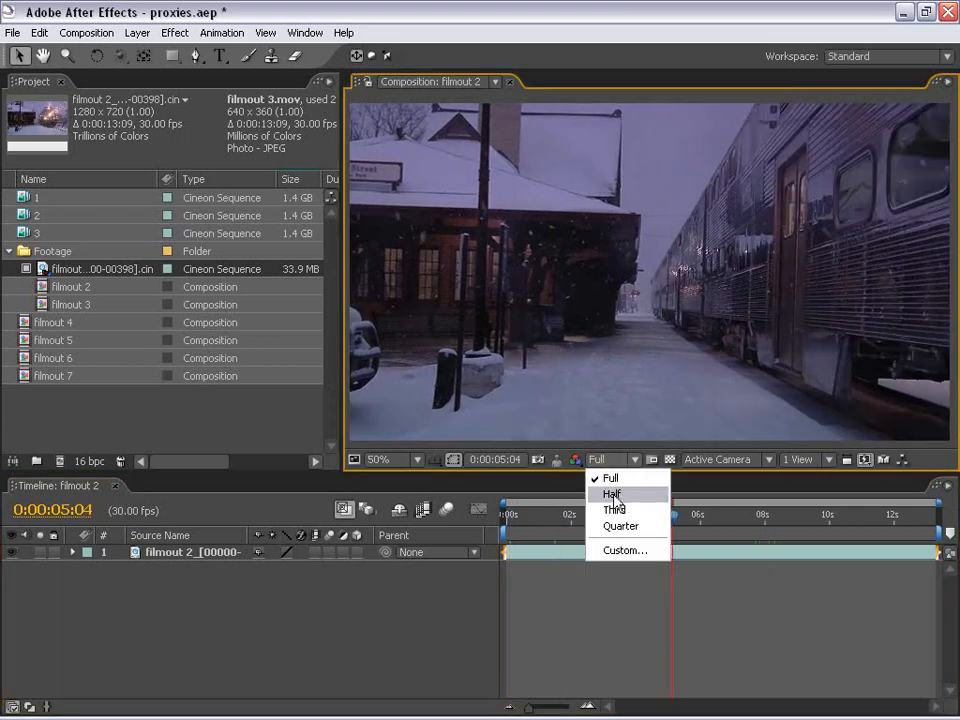
left_click(612, 494)
left_click(685, 516)
left_click_drag(685, 516, 480, 538)
Step: Open the Time Controls, try the RAM preview resolution at Half, and set it back to Auto
left_click(305, 32)
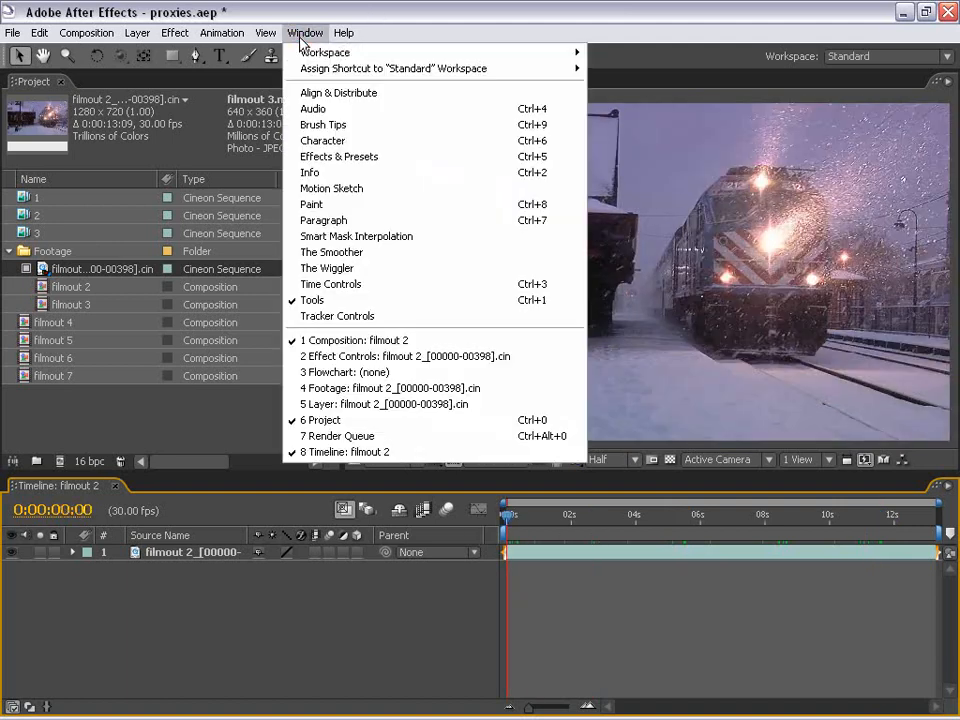
left_click(322, 284)
left_click(893, 165)
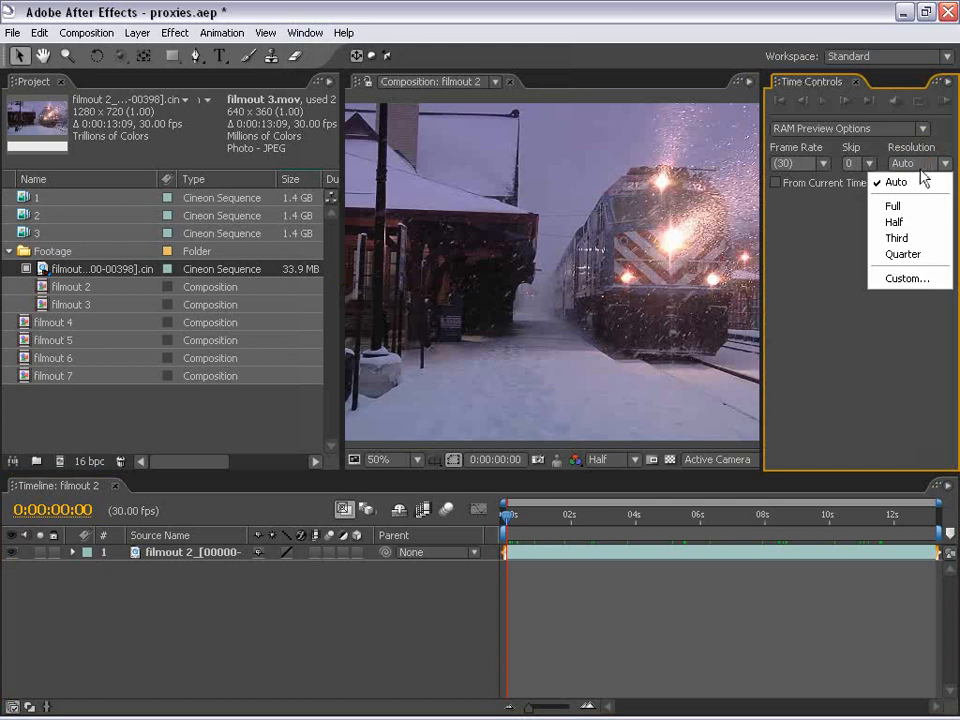
left_click(898, 222)
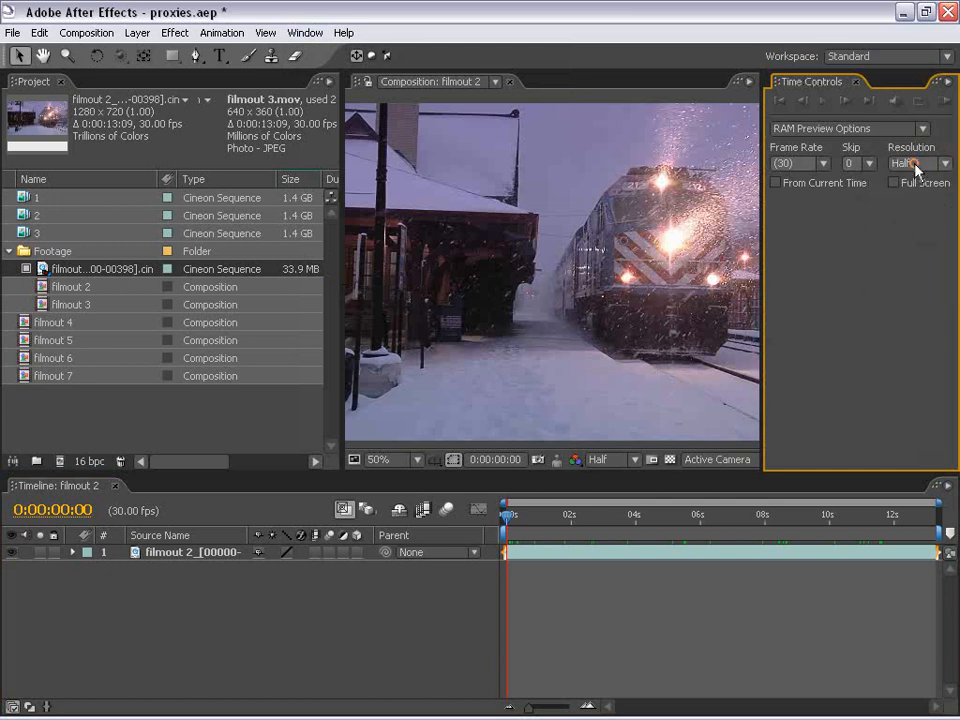
left_click(915, 164)
left_click(896, 181)
Step: Switch the Cineon sequence's proxy off and back on to compare the filmout 2 image with and without it
left_click(497, 231)
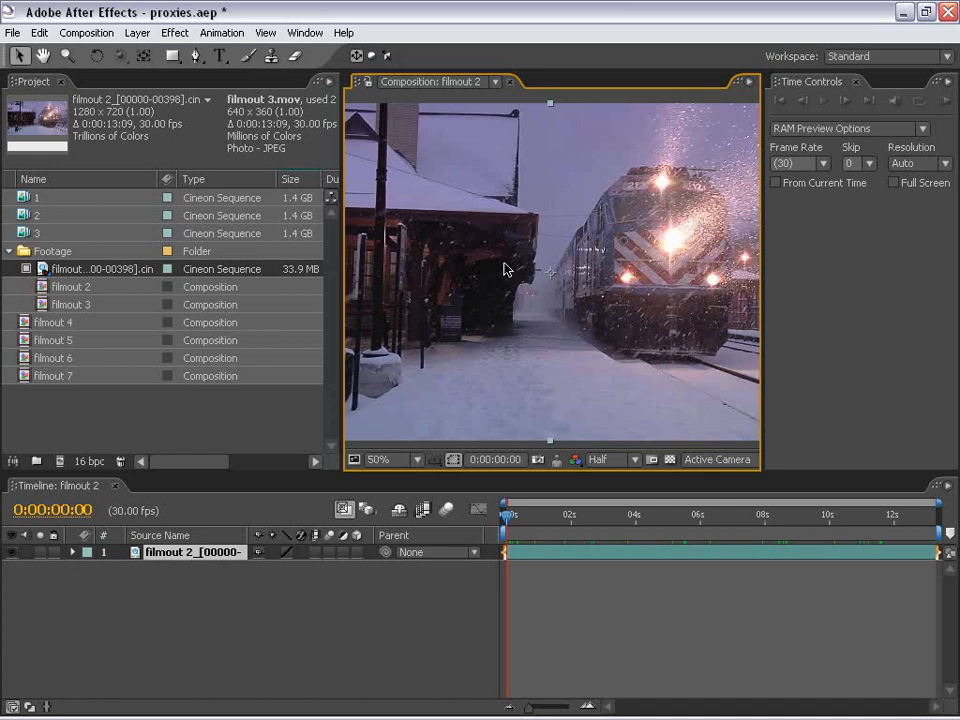
left_click(26, 270)
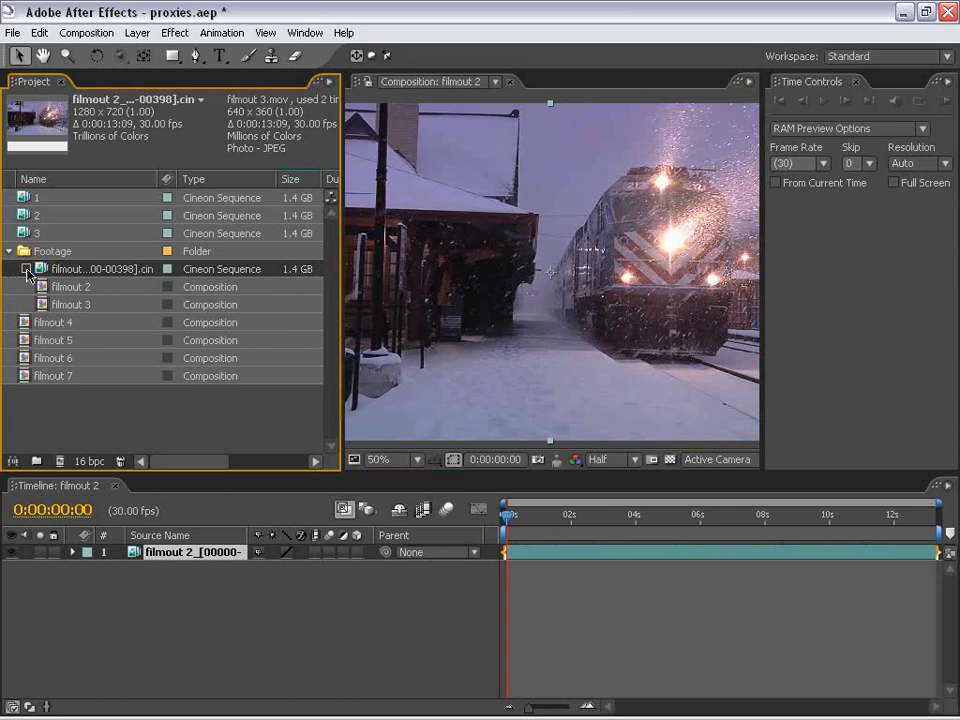
left_click(26, 270)
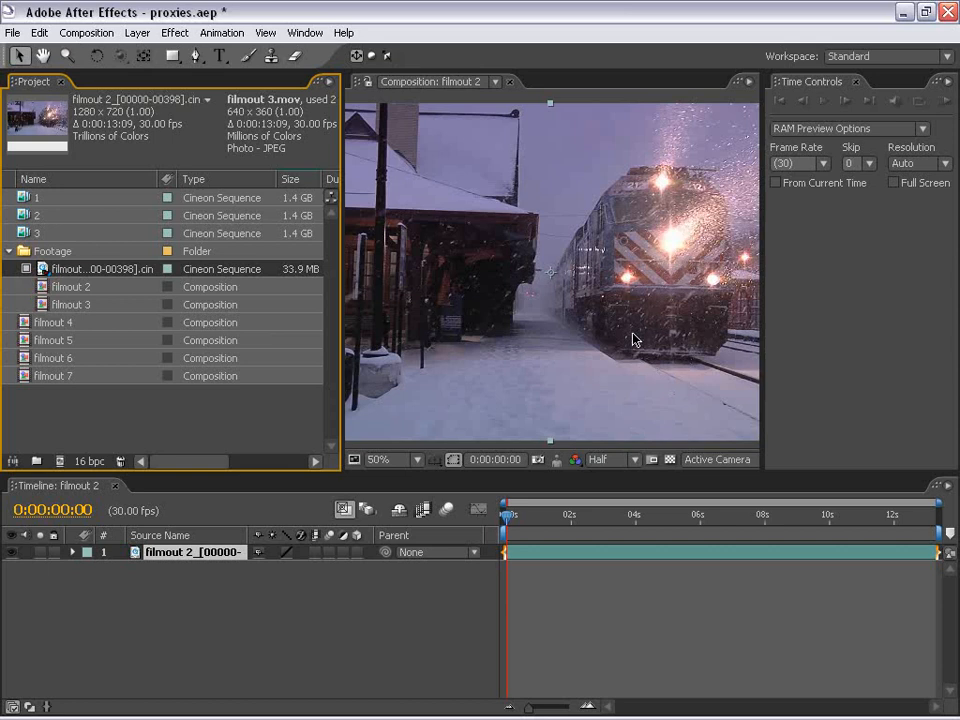
Step: Add filmout 2 to the render queue and inspect the Proxy Use options in its render settings, leaving the settings and queue without changes
left_click(100, 32)
left_click(131, 166)
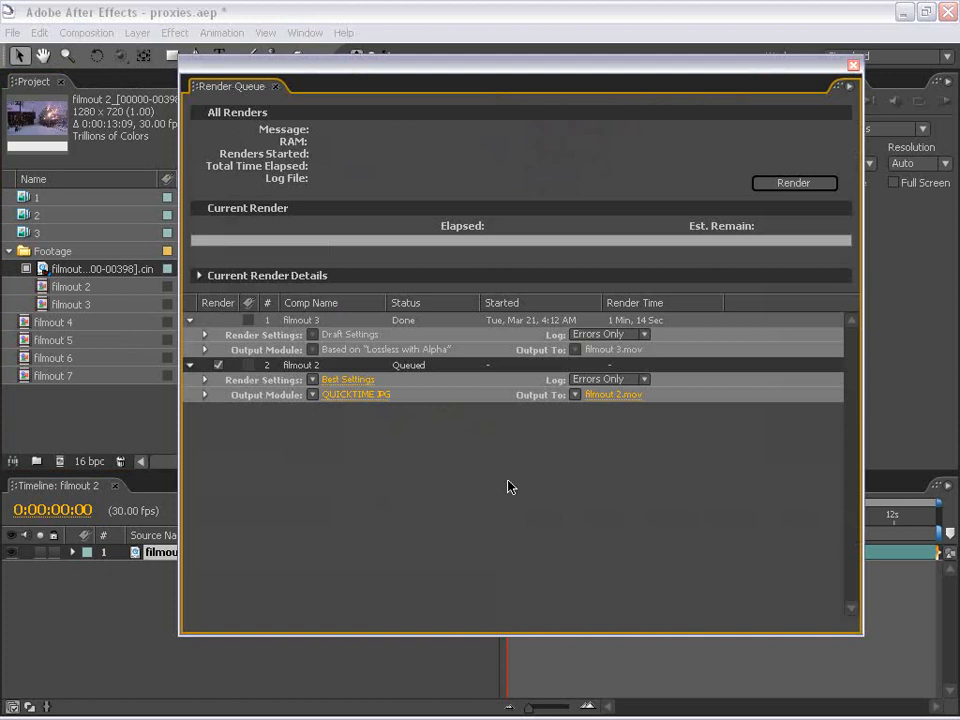
left_click(347, 383)
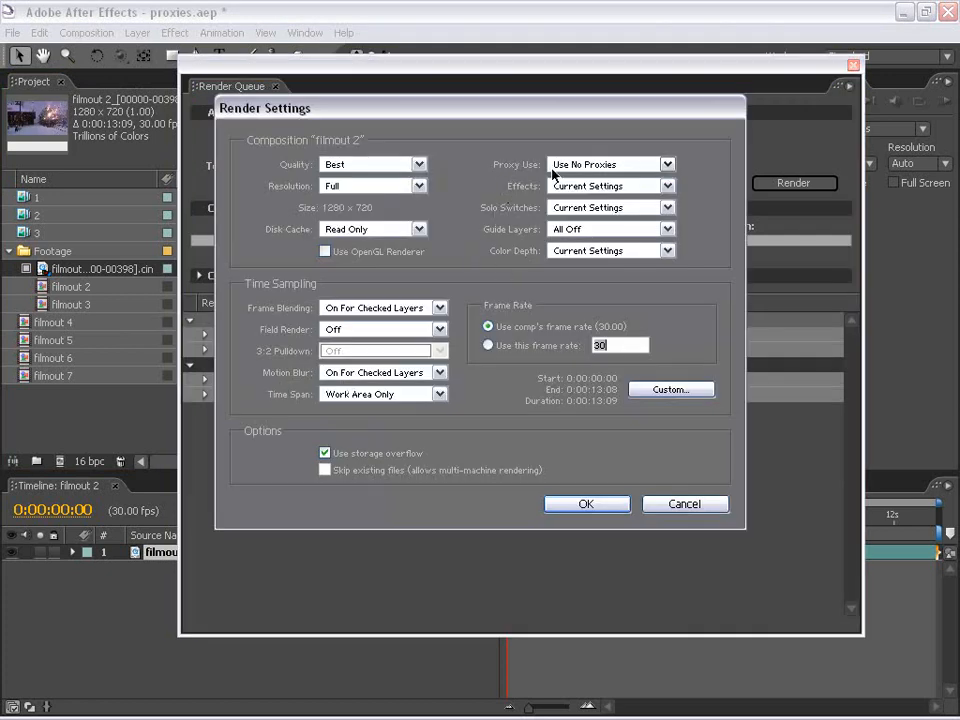
left_click(566, 168)
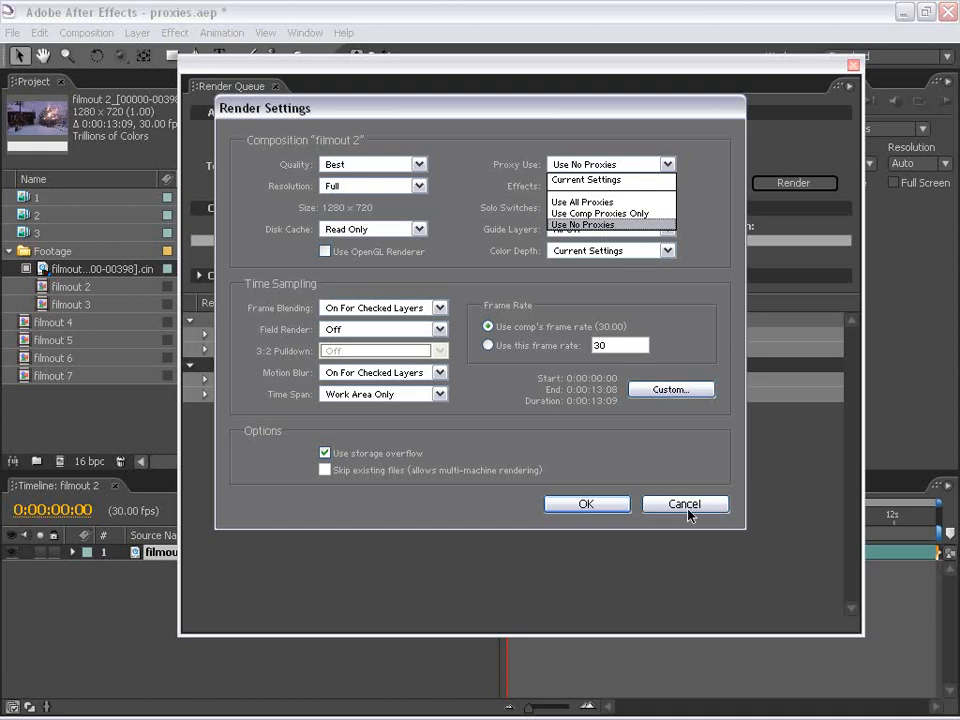
left_click(688, 510)
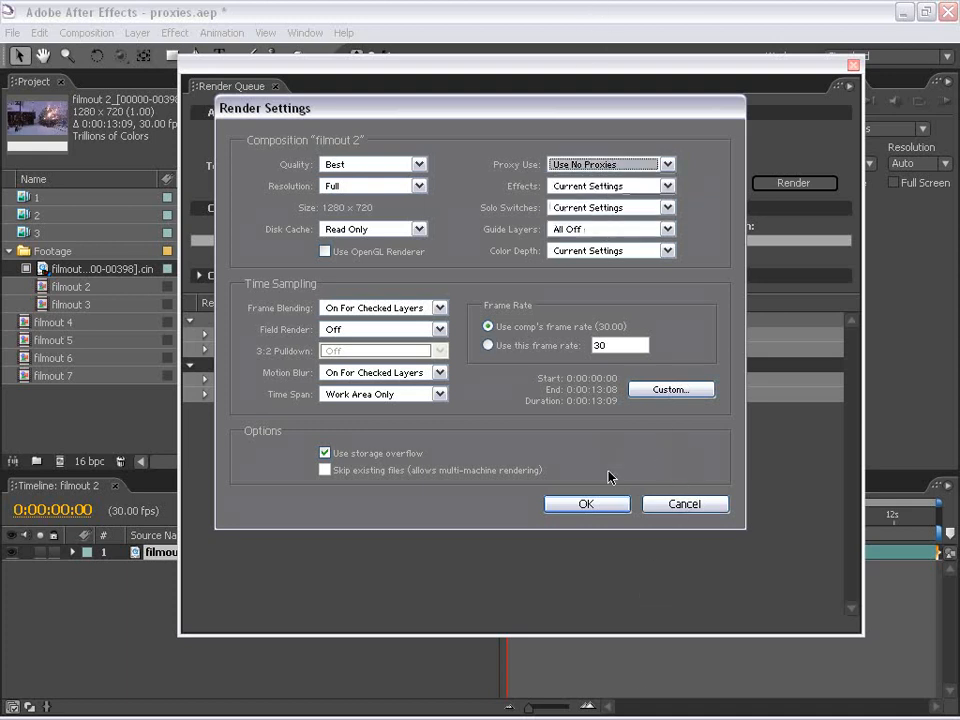
left_click(684, 504)
key("ctrl+alt+0")
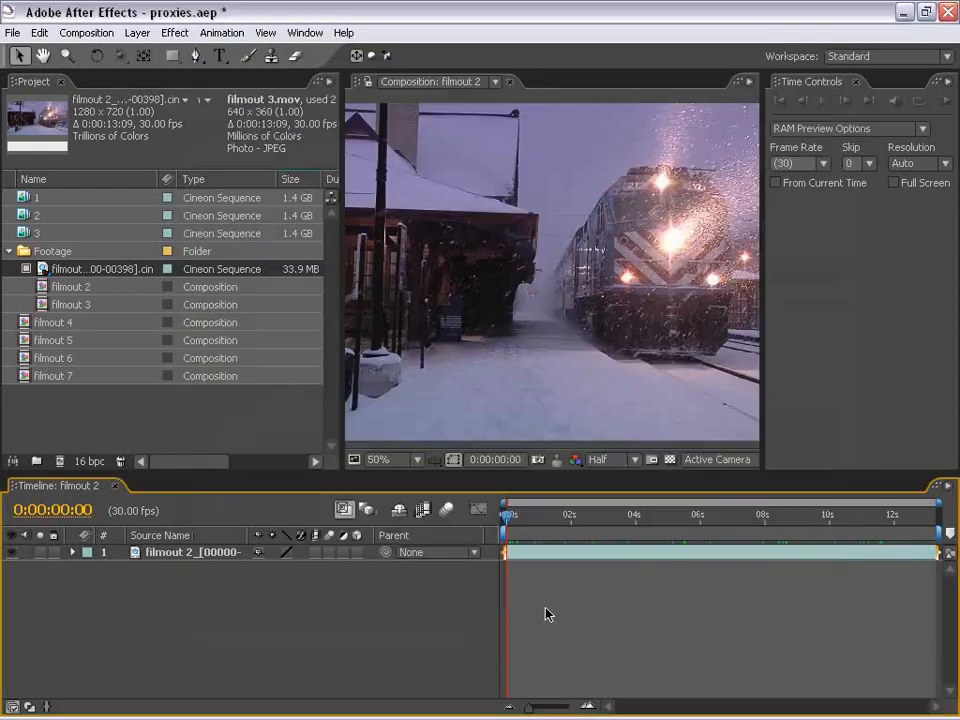